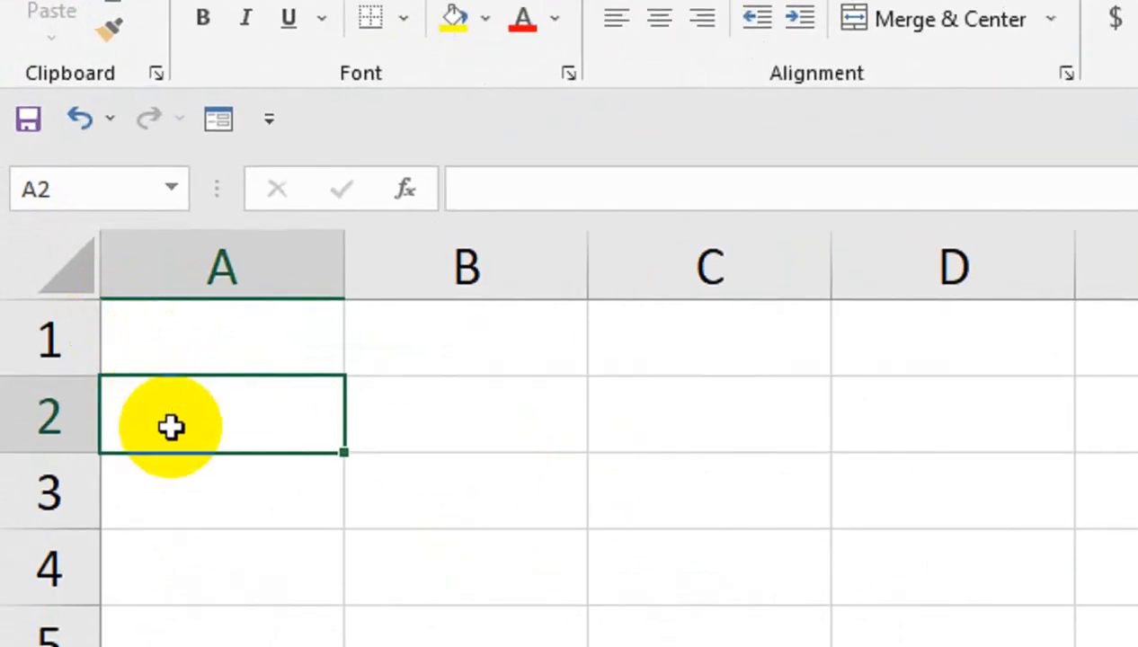
Step: Enter the numbers 56, 54 and 63 in cells A2 to A4
{"action": "type", "text": "56"}
{"action": "key", "text": "Return"}
{"action": "type", "text": "44"}
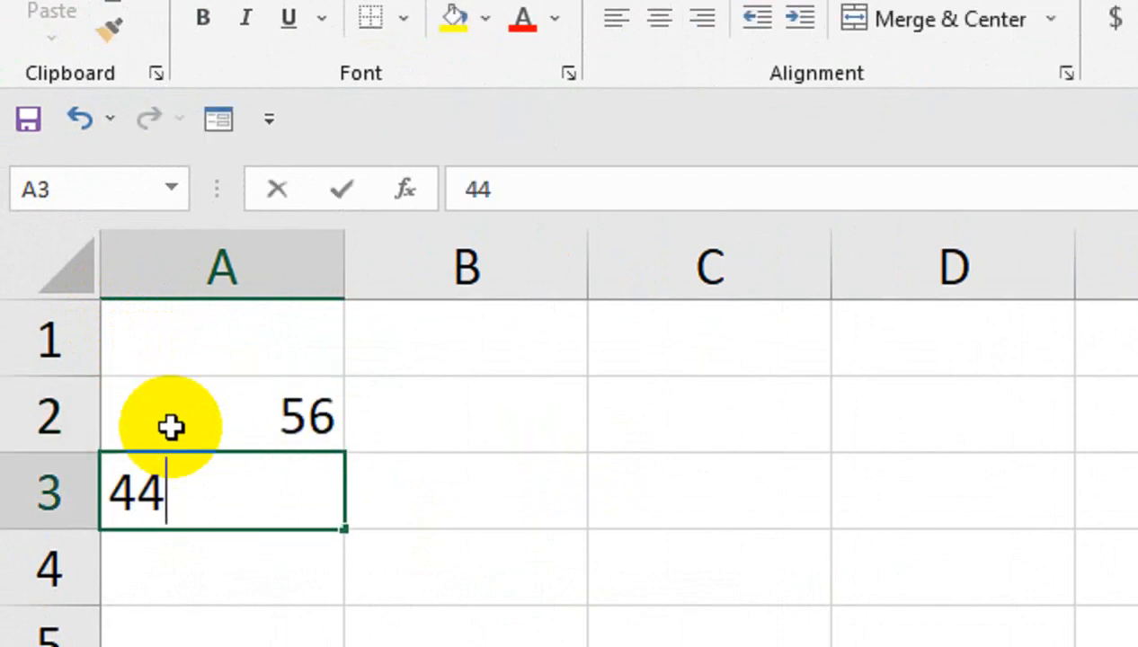
{"action": "type", "text": "5"}
{"action": "key", "text": "Return"}
{"action": "key", "text": "Up"}
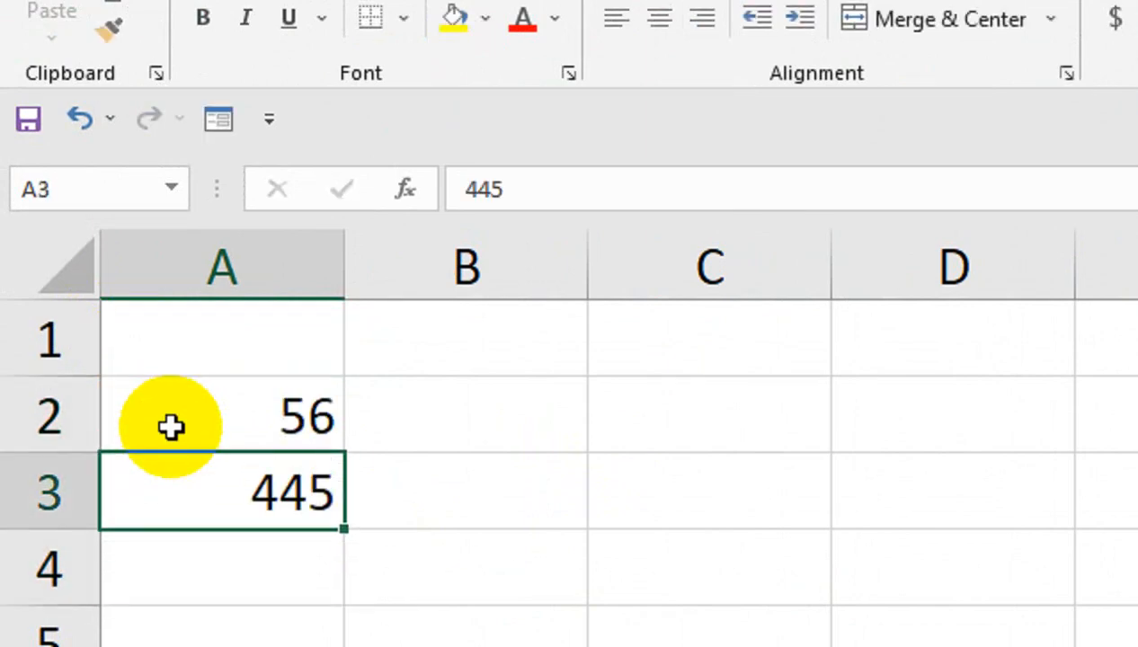
{"action": "type", "text": "54"}
{"action": "key", "text": "Return"}
{"action": "type", "text": "63"}
{"action": "key", "text": "Return"}
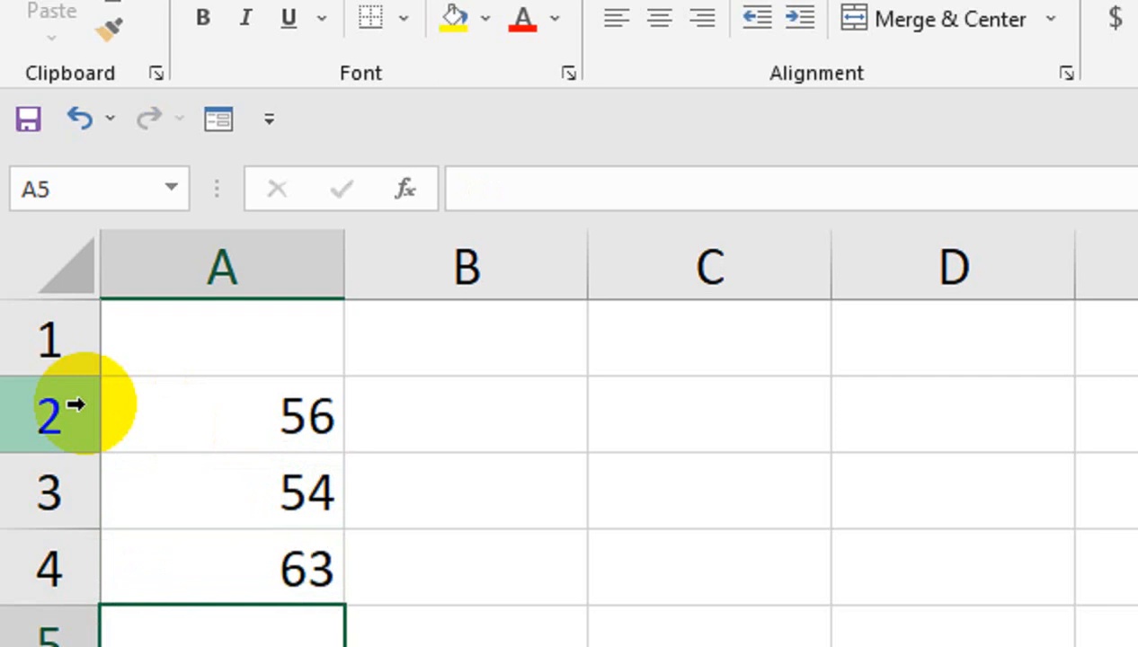
Step: Continue the number list in column A with 58, 74 and 65 in cells A5 to A7
{"action": "type", "text": "58"}
{"action": "key", "text": "Return"}
{"action": "type", "text": "7"}
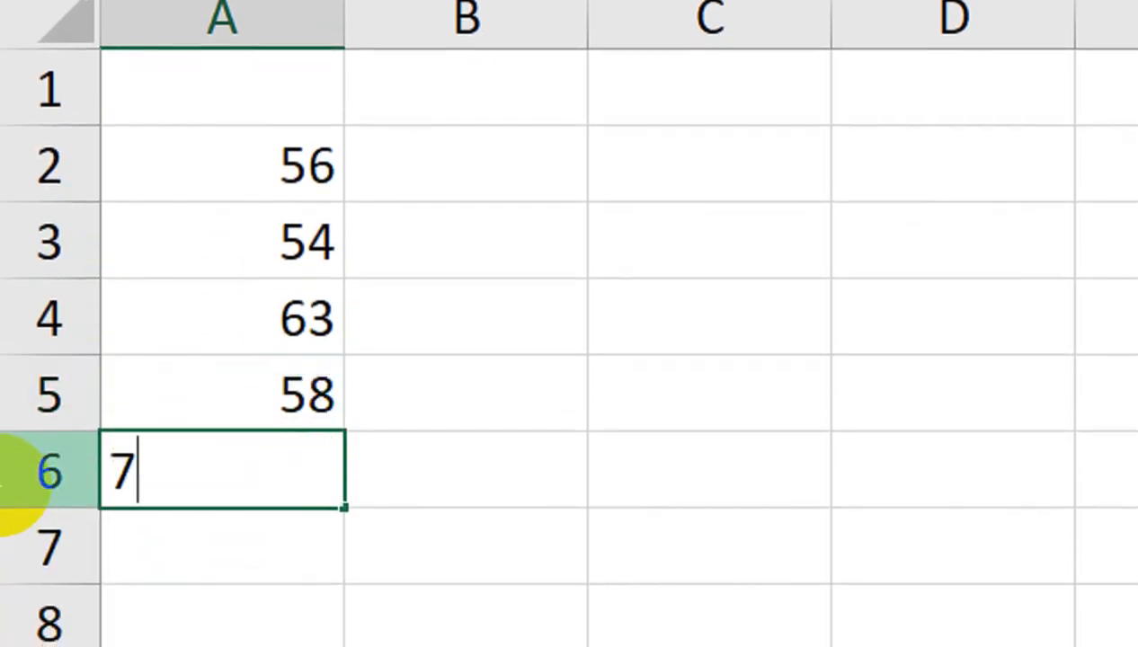
{"action": "type", "text": "4"}
{"action": "key", "text": "Return"}
{"action": "type", "text": "65"}
{"action": "key", "text": "Return"}
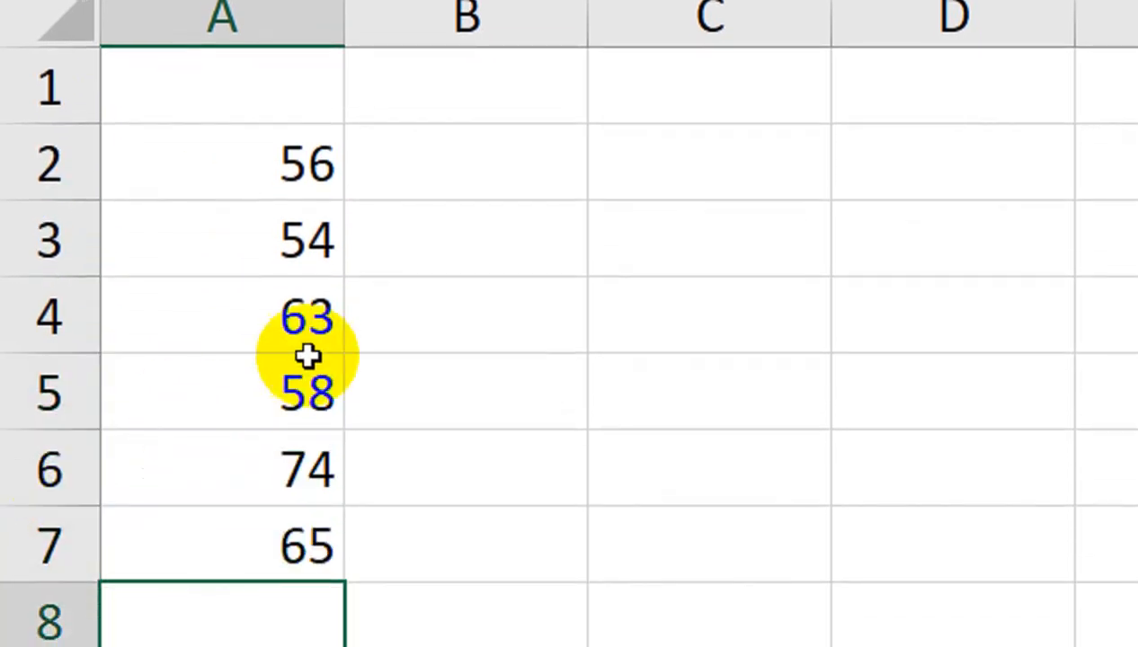
Step: Total the number list in cell C4 with the formula =SUM(A2:A7)
{"action": "left_click", "coordinate": [620, 302]}
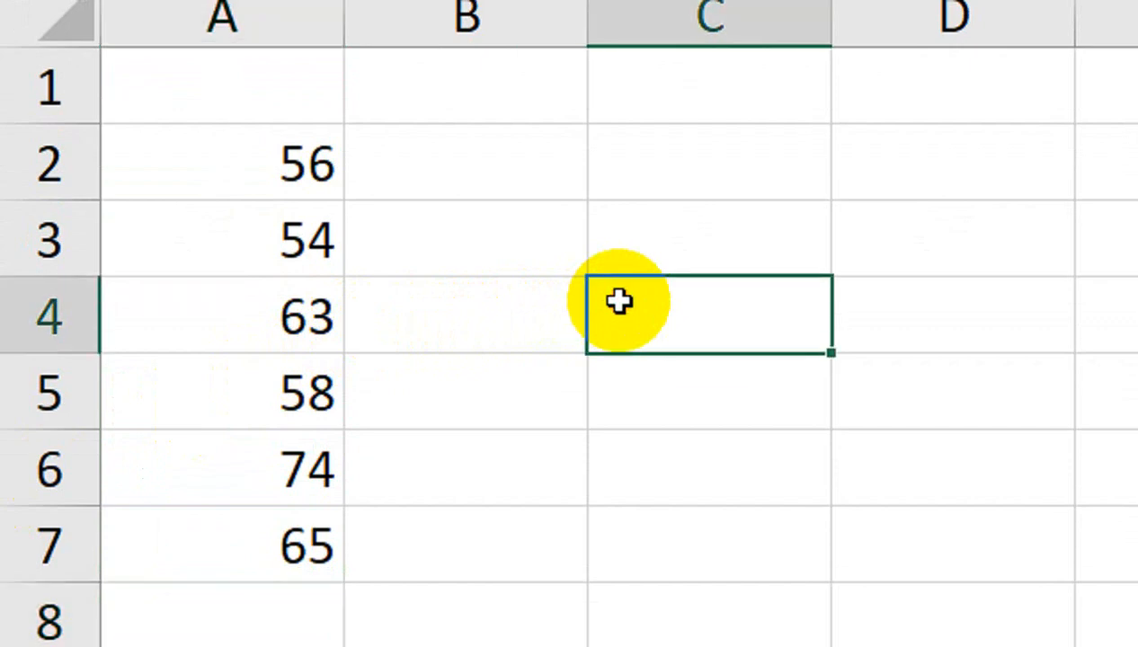
{"action": "type", "text": "=sum"}
{"action": "key", "text": "Tab"}
{"action": "key", "text": "Left"}
{"action": "key", "text": "Left"}
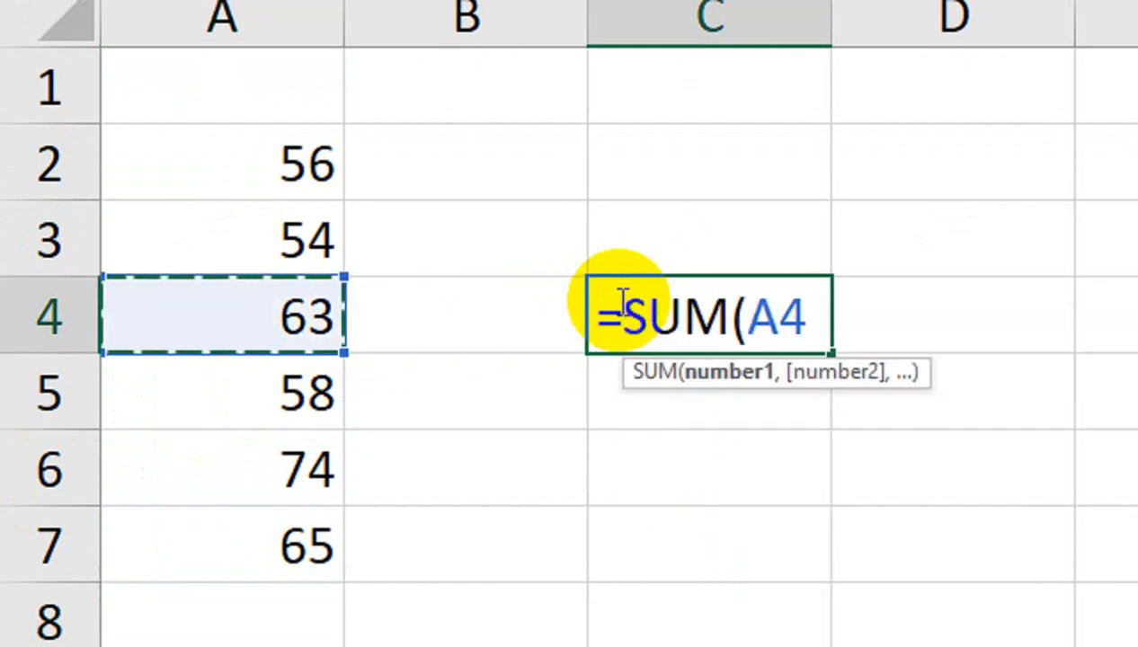
{"action": "key", "text": "Up"}
{"action": "key", "text": "Up"}
{"action": "key", "text": "ctrl+shift+Down"}
{"action": "type", "text": ")"}
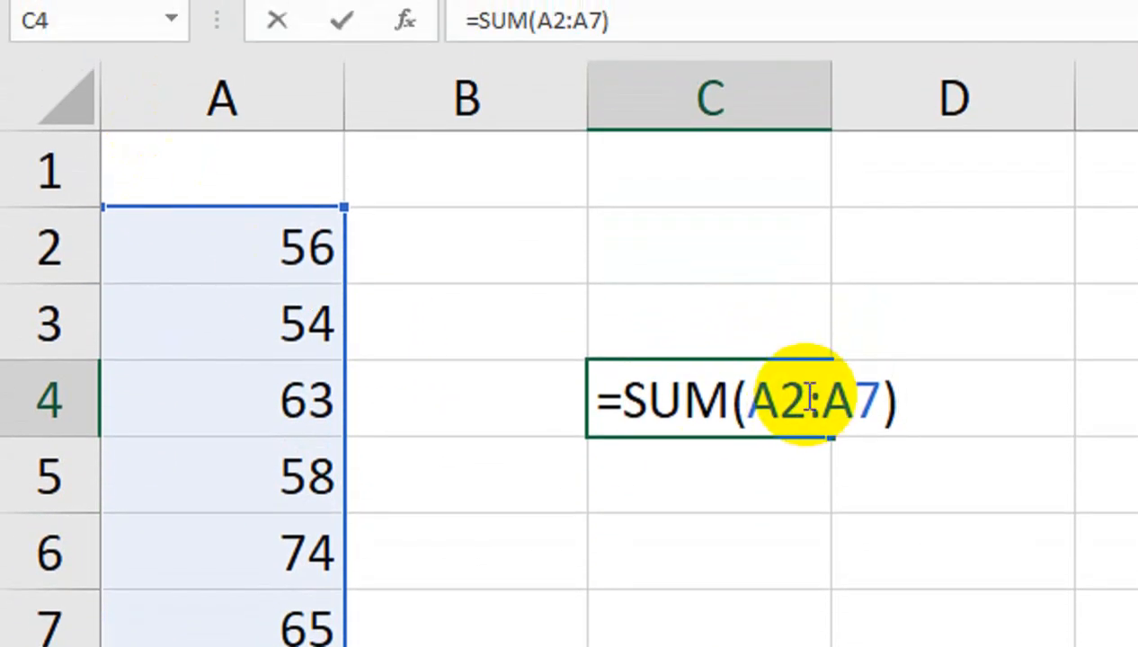
{"action": "key", "text": "Return"}
{"action": "left_click", "coordinate": [721, 396]}
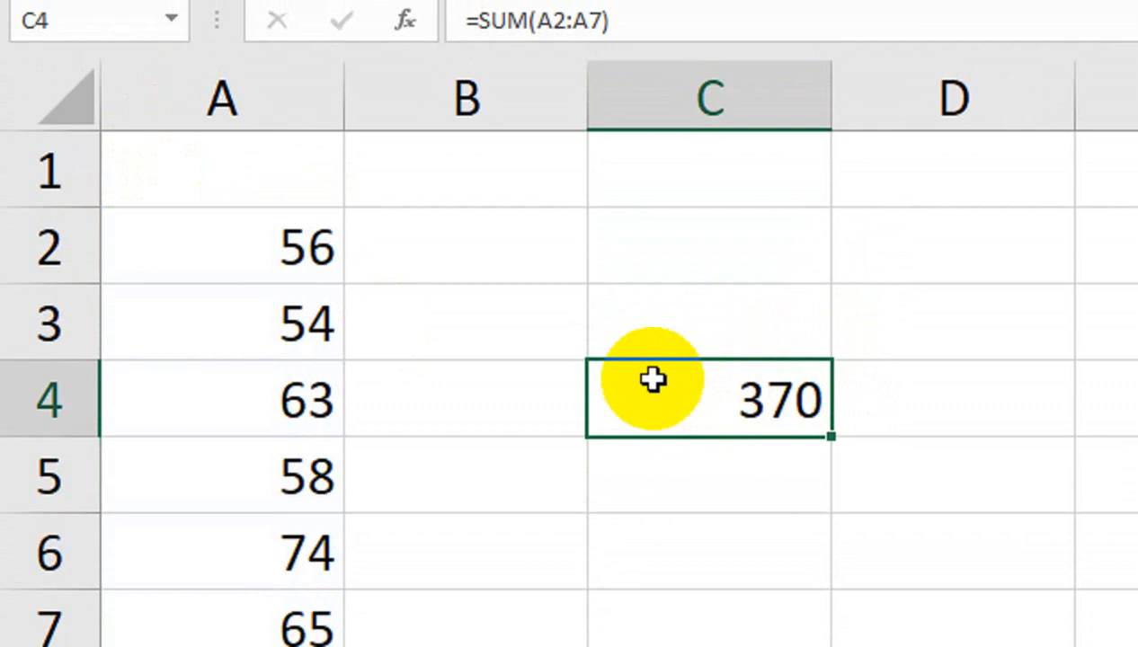
Step: Append the numbers 15, 65 and 45 below the list in cells A8 to A10
{"action": "left_click", "coordinate": [319, 634]}
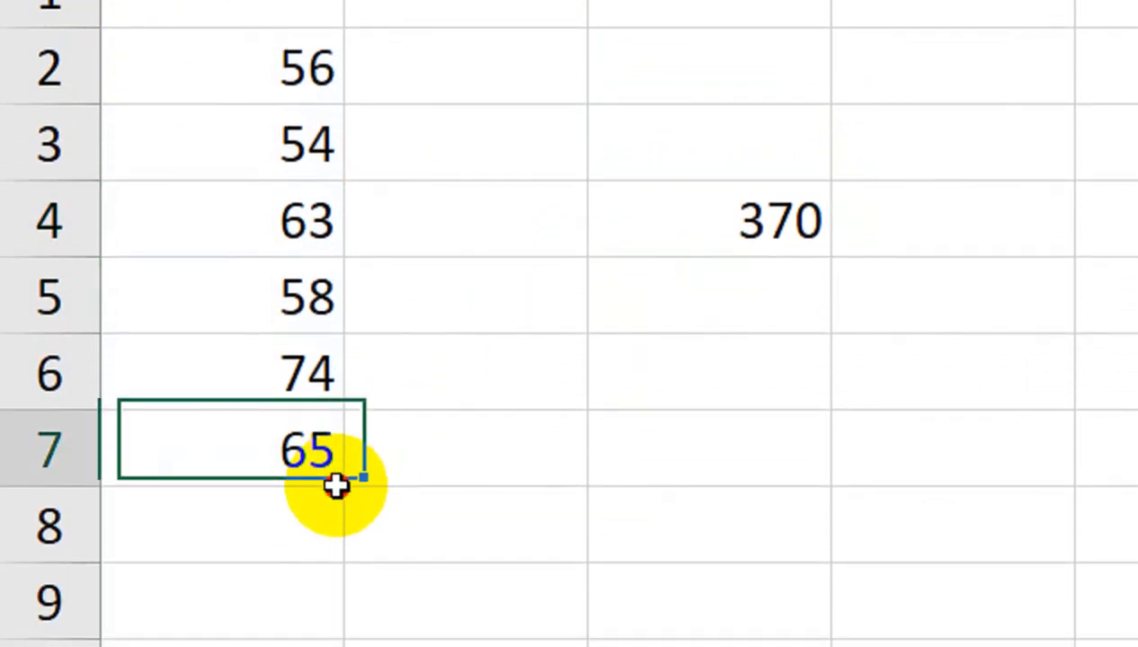
{"action": "key", "text": "Return"}
{"action": "type", "text": "15"}
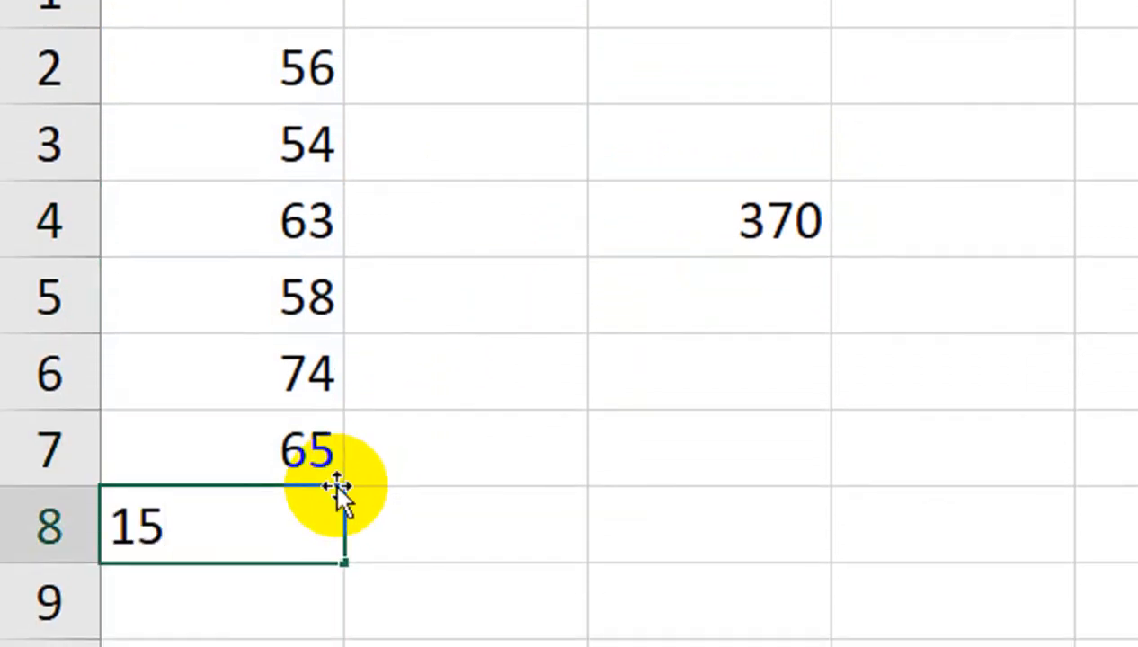
{"action": "key", "text": "Return"}
{"action": "type", "text": "65"}
{"action": "key", "text": "Return"}
{"action": "key", "text": "Up"}
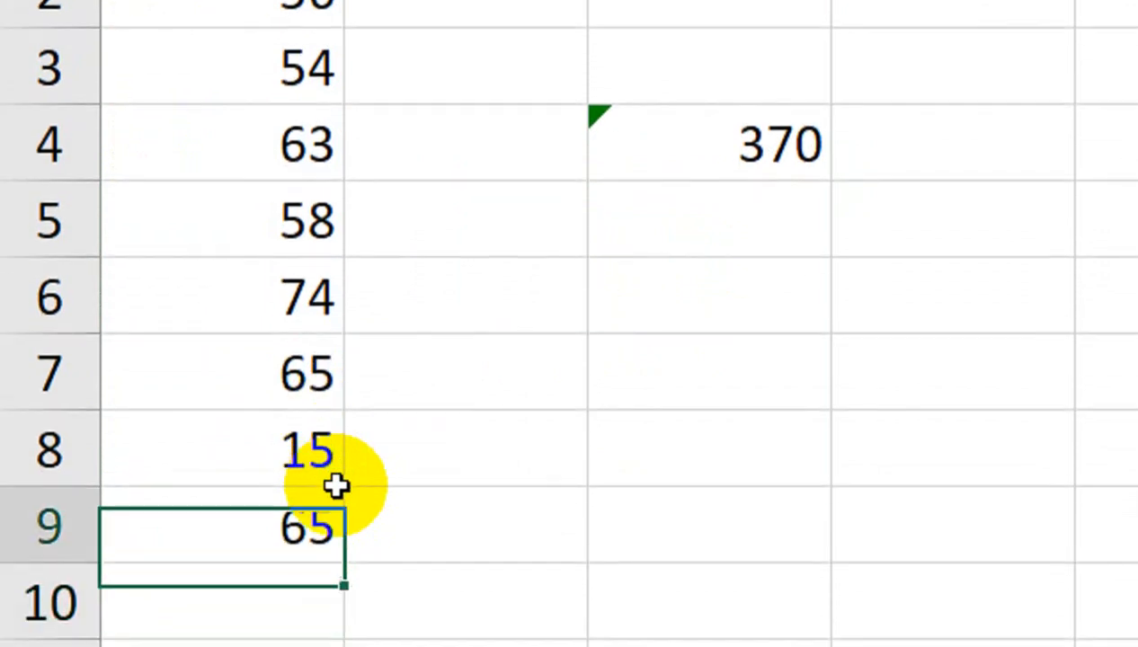
{"action": "key", "text": "Down"}
{"action": "type", "text": "45"}
{"action": "key", "text": "Return"}
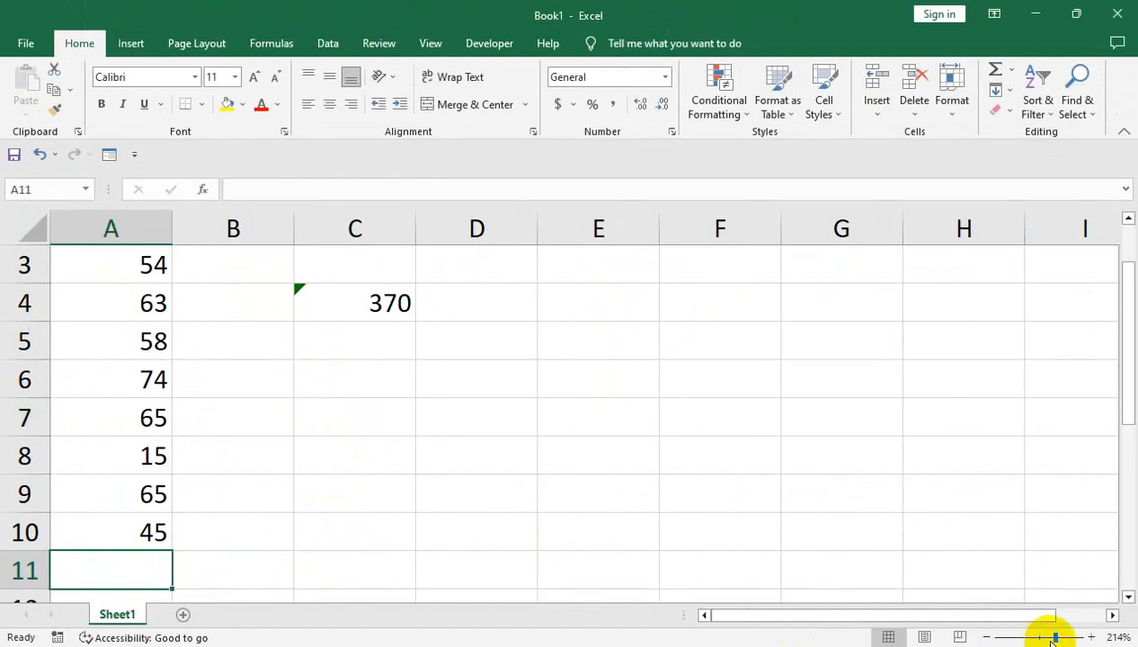
Step: Inspect the range used by the SUM formula in cell C4 and delete the formula
{"action": "left_click_drag", "start_coordinate": [1050, 638], "coordinate": [1041, 638]}
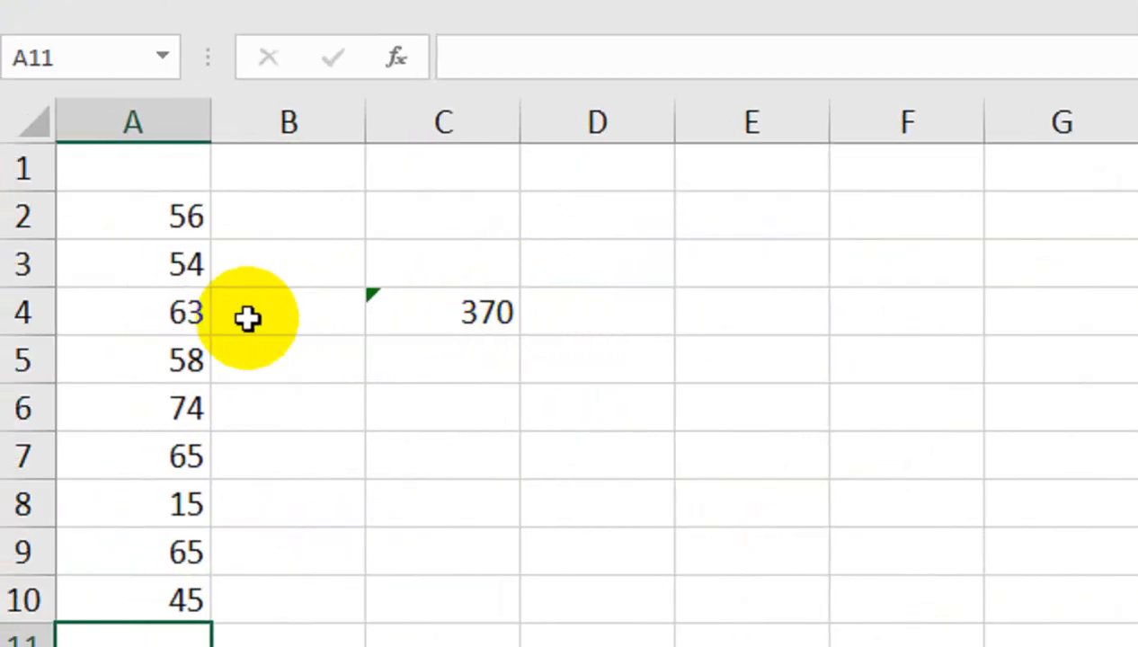
{"action": "left_click", "coordinate": [196, 539]}
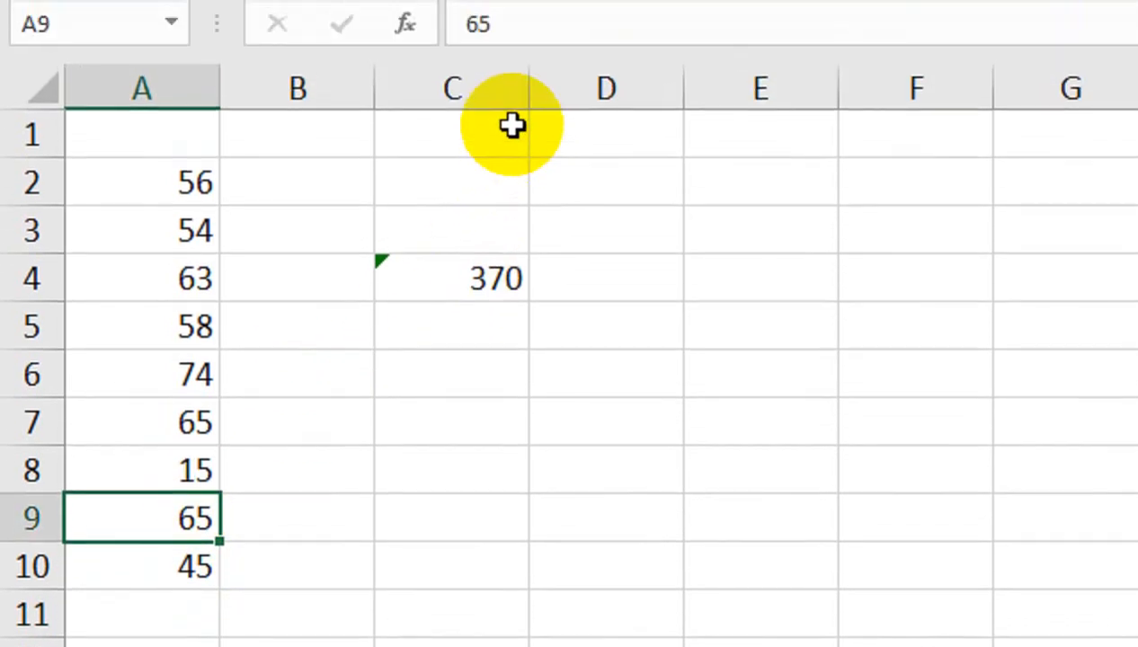
{"action": "left_click", "coordinate": [483, 303]}
{"action": "double_click", "coordinate": [483, 303]}
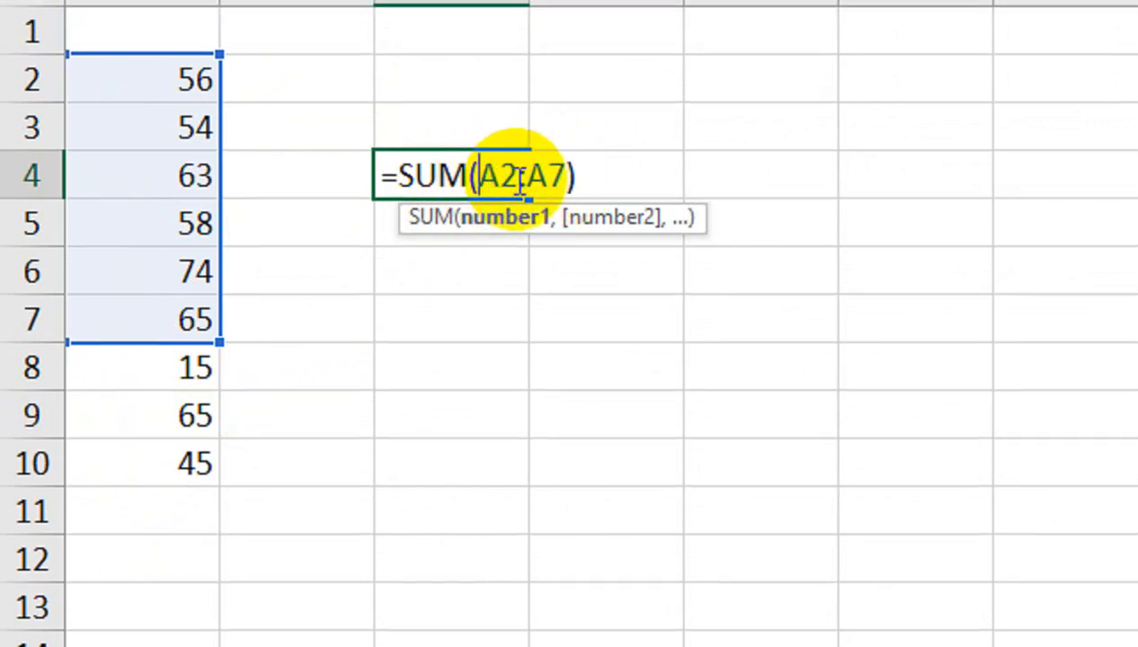
{"action": "key", "text": "Return"}
{"action": "left_click", "coordinate": [515, 179]}
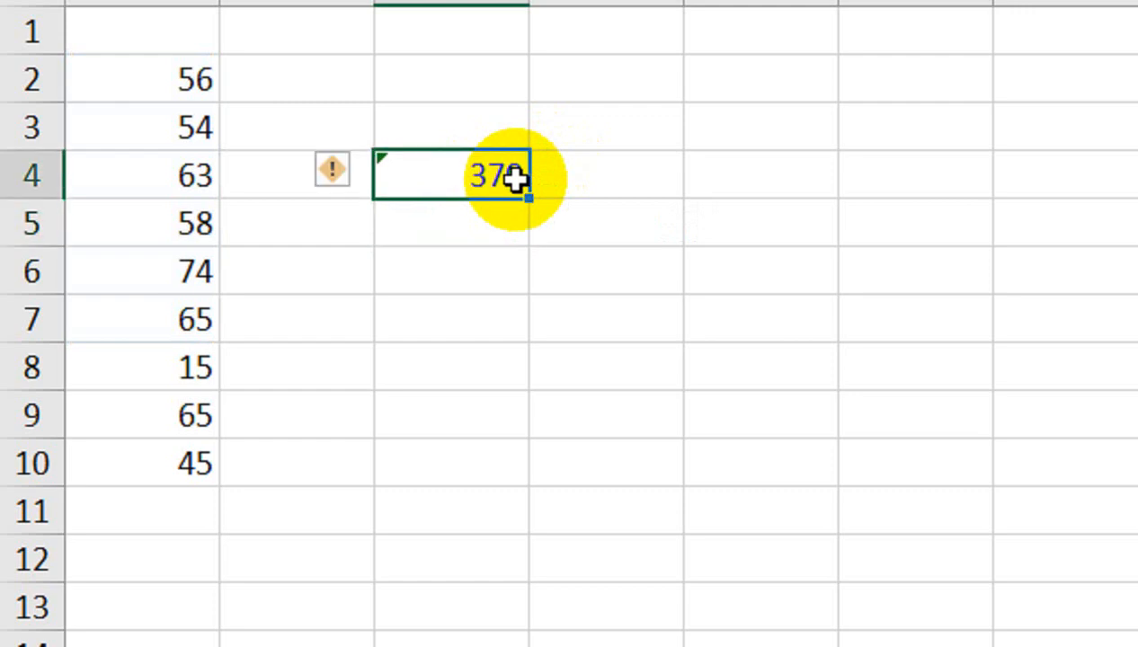
{"action": "key", "text": "Delete"}
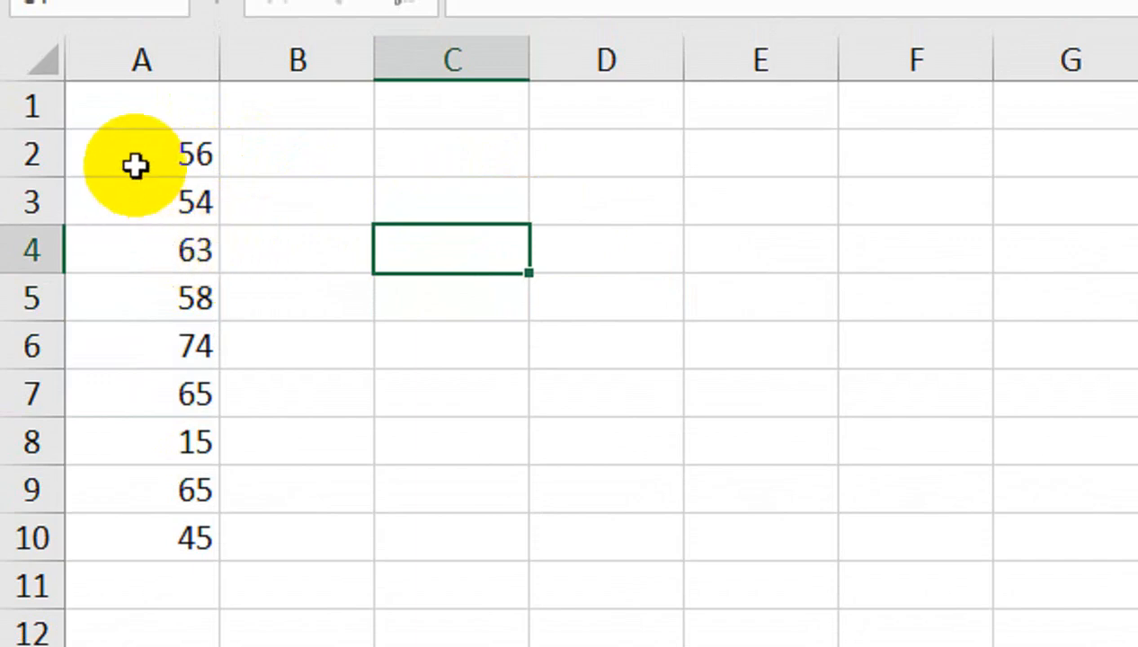
Step: Convert the range A2:A10 into a table without marking it as having headers
{"action": "left_click_drag", "start_coordinate": [135, 162], "coordinate": [160, 534]}
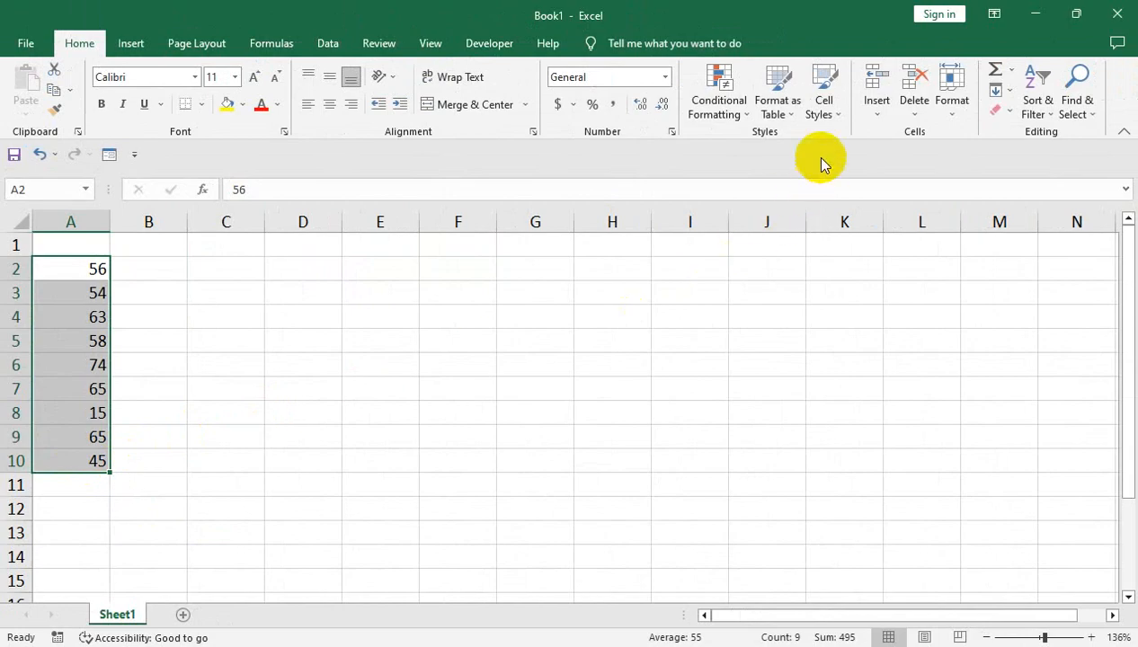
{"action": "left_click", "coordinate": [888, 64]}
{"action": "left_click", "coordinate": [573, 308]}
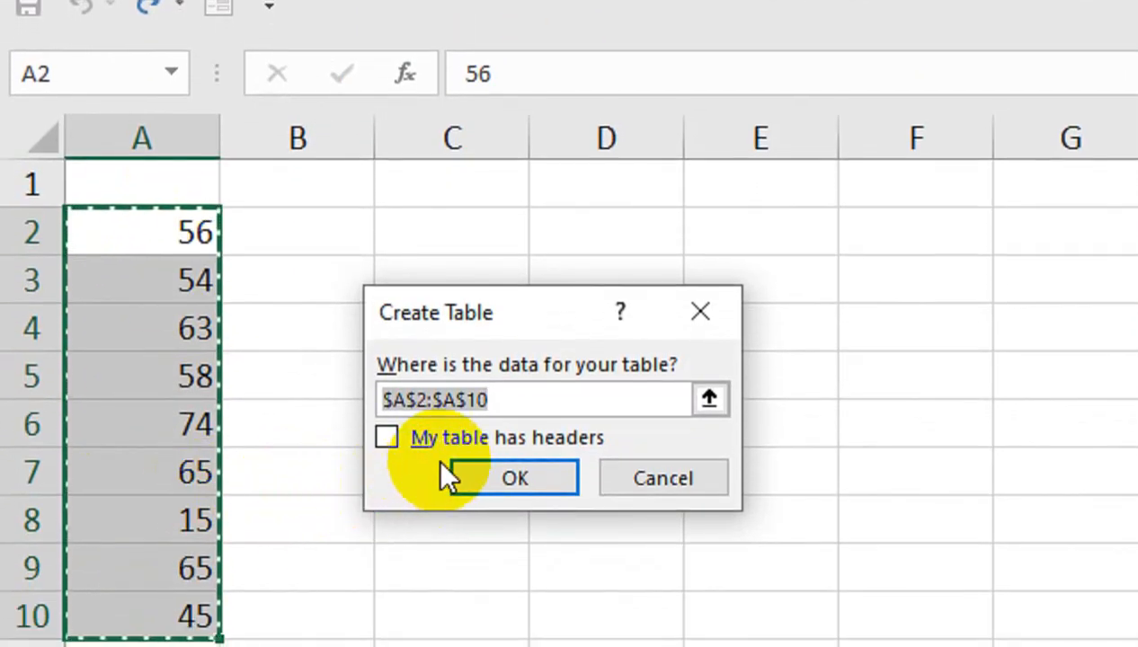
{"action": "left_click", "coordinate": [472, 503]}
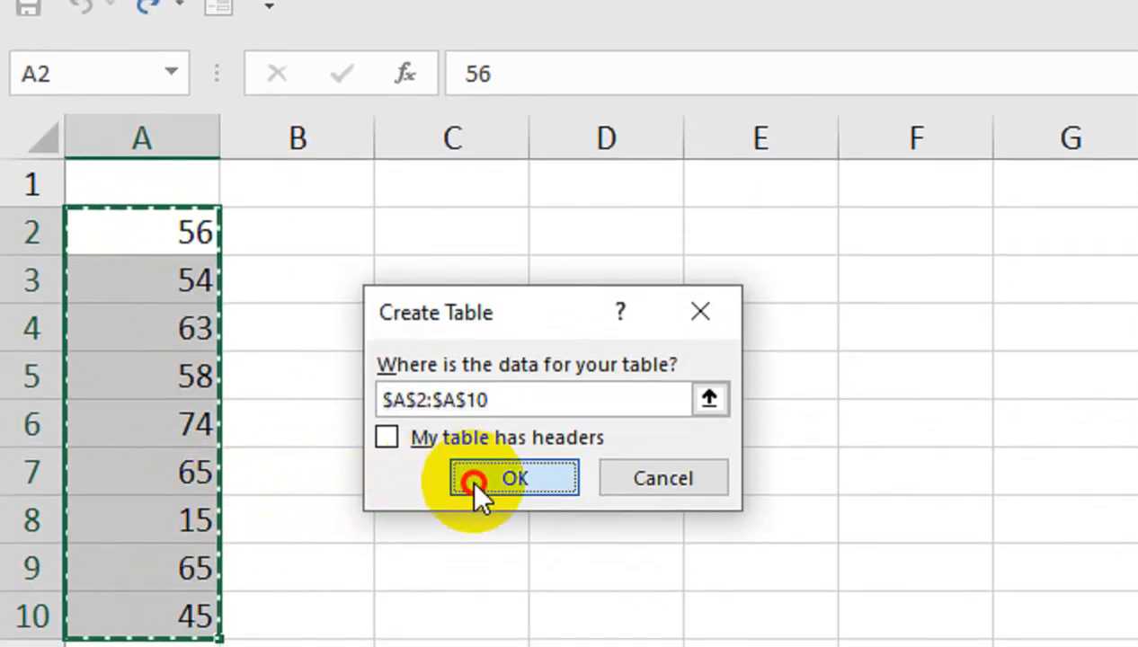
Step: Total the table's column in cell C7 with the formula =SUM(Table1[Column1])
{"action": "left_click", "coordinate": [459, 468]}
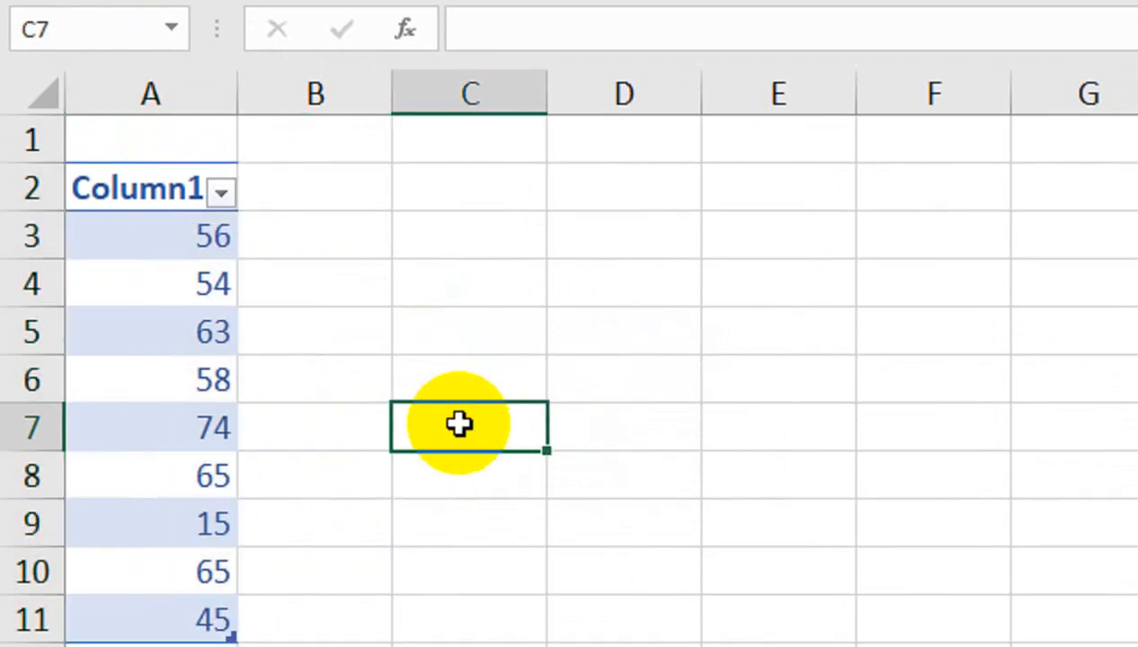
{"action": "type", "text": "=sum"}
{"action": "key", "text": "Tab"}
{"action": "key", "text": "Left"}
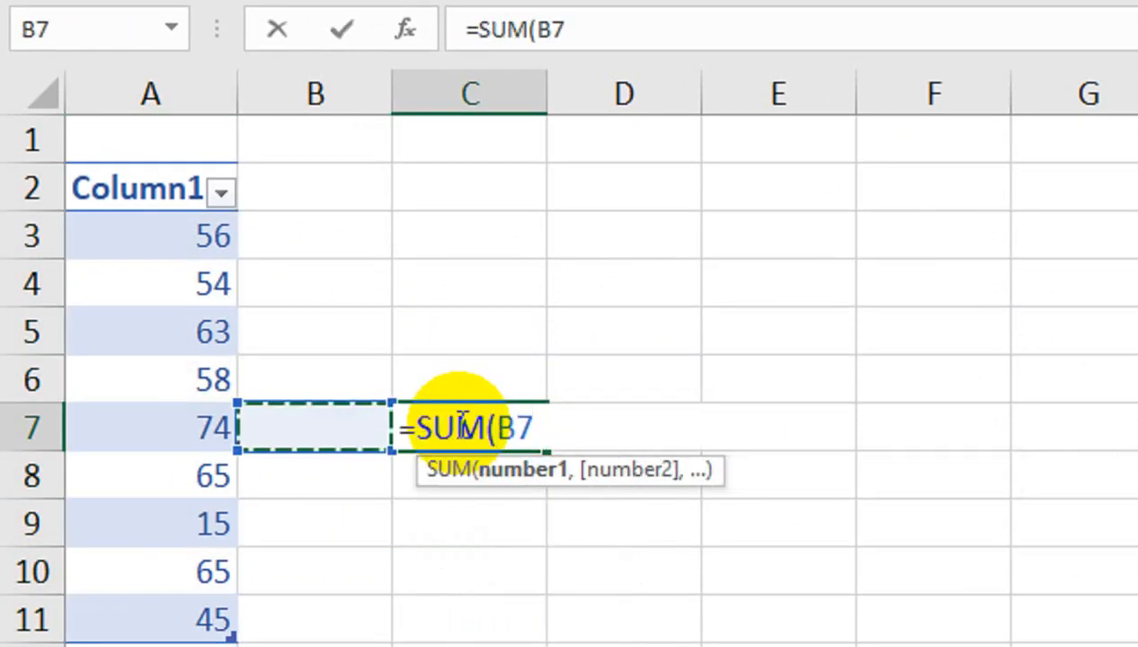
{"action": "key", "text": "Left"}
{"action": "key", "text": "ctrl+shift+Up"}
{"action": "key", "text": "ctrl+Up"}
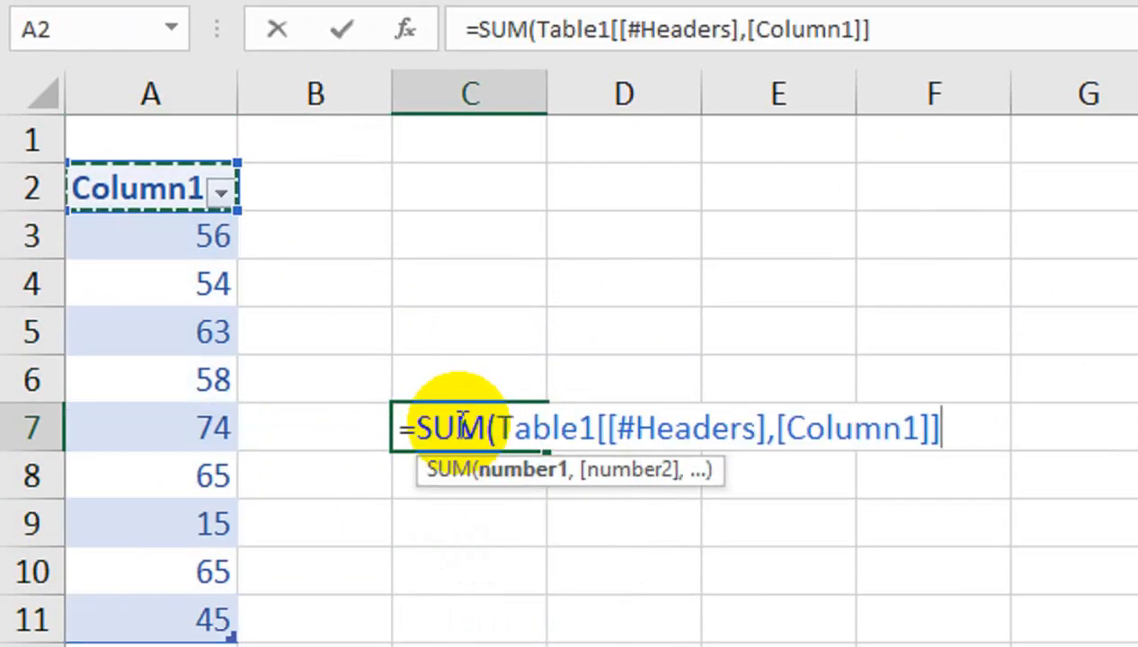
{"action": "key", "text": "Down"}
{"action": "key", "text": "ctrl+shift+Down"}
{"action": "type", "text": ")"}
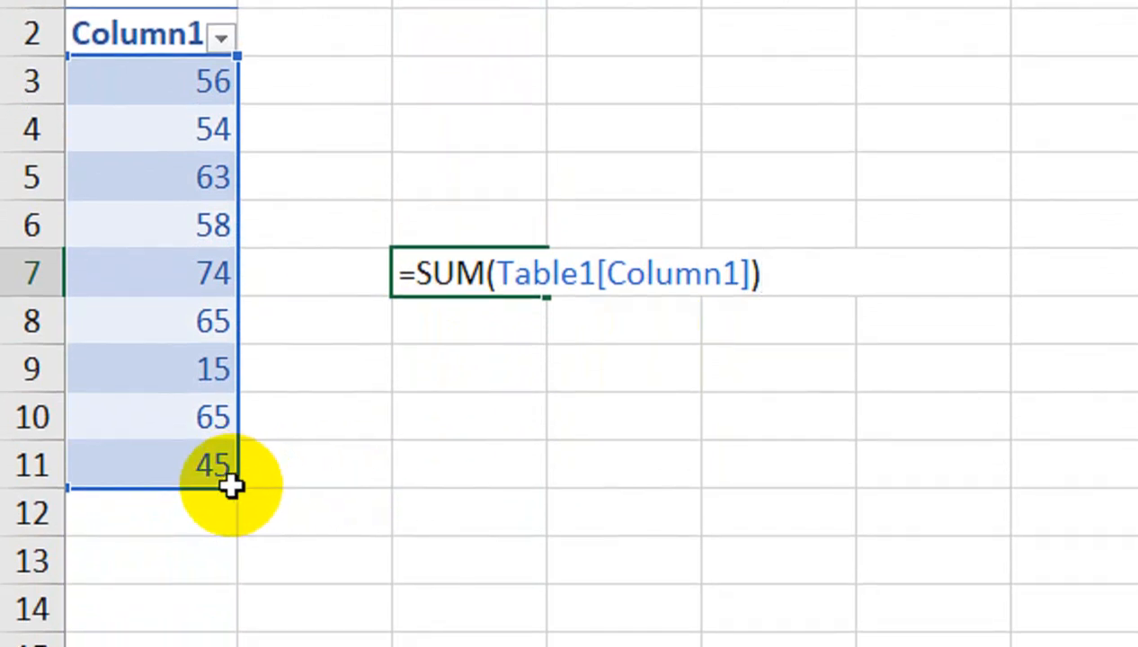
{"action": "key", "text": "Return"}
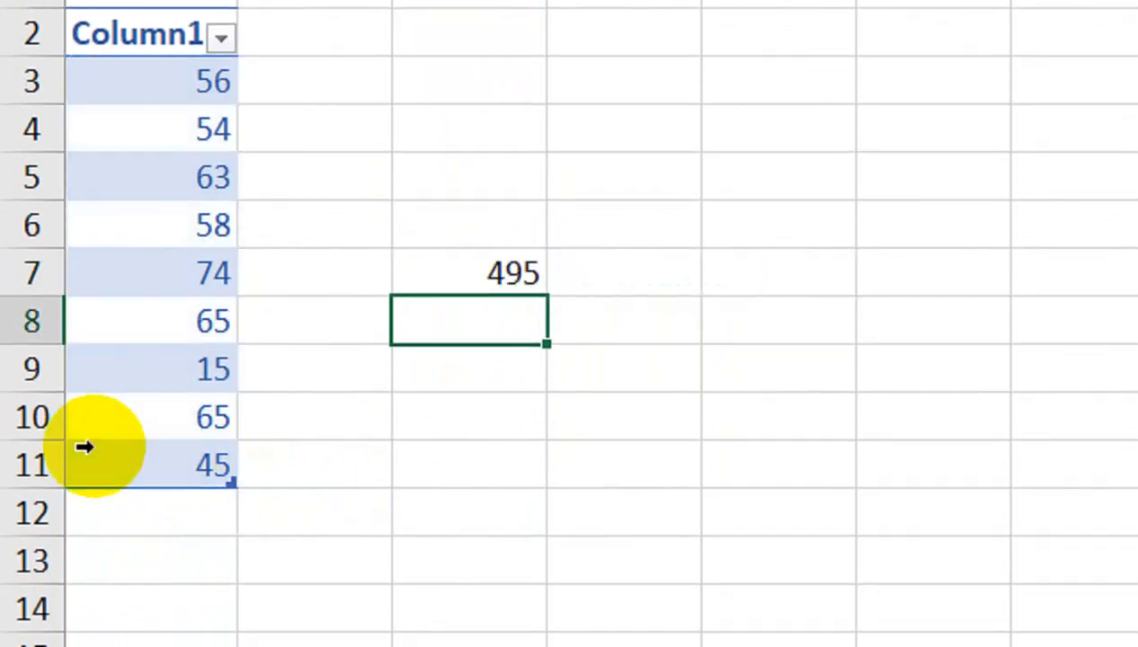
Step: Add the number 60 directly below the table's last row, in cell A12
{"action": "left_click", "coordinate": [149, 459]}
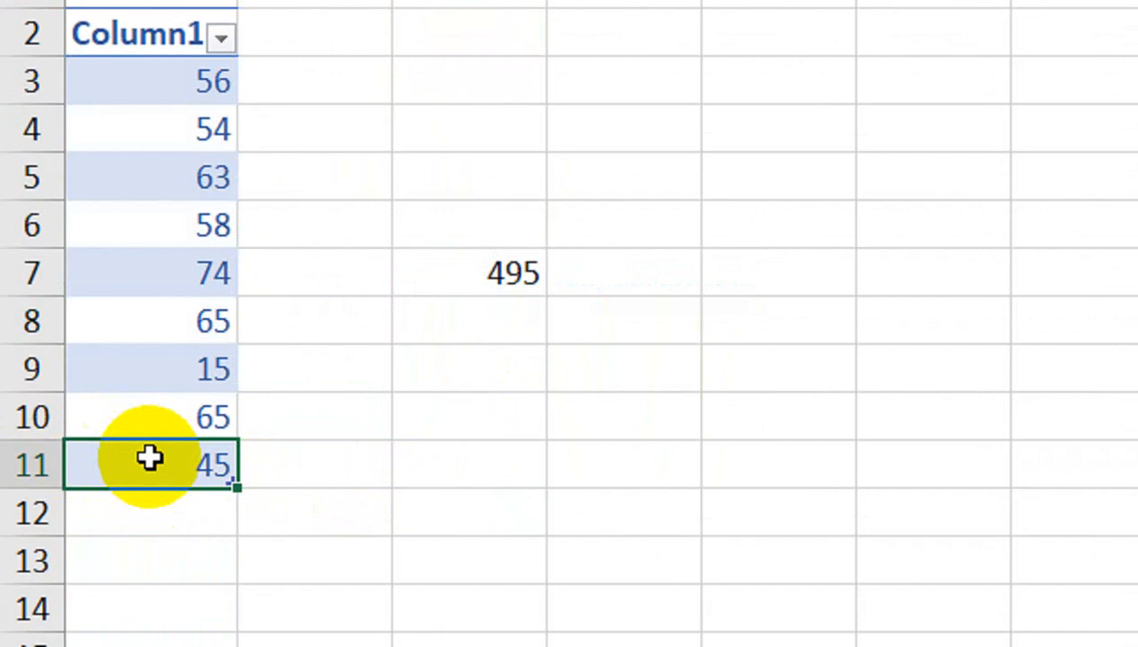
{"action": "key", "text": "Return"}
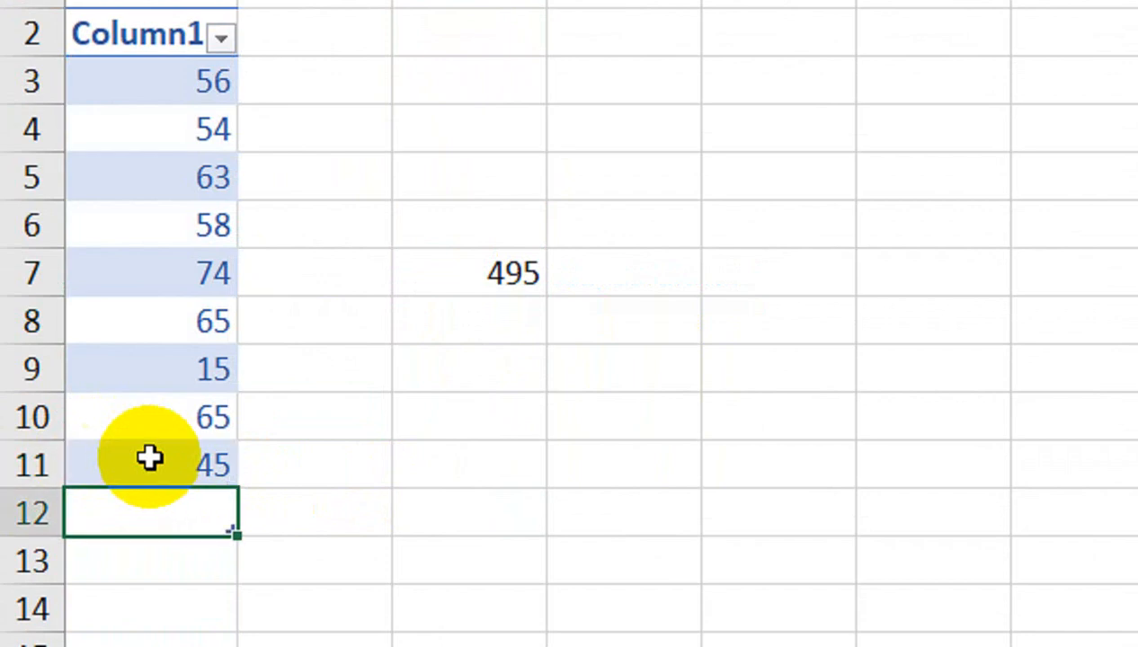
{"action": "type", "text": "60"}
{"action": "key", "text": "Return"}
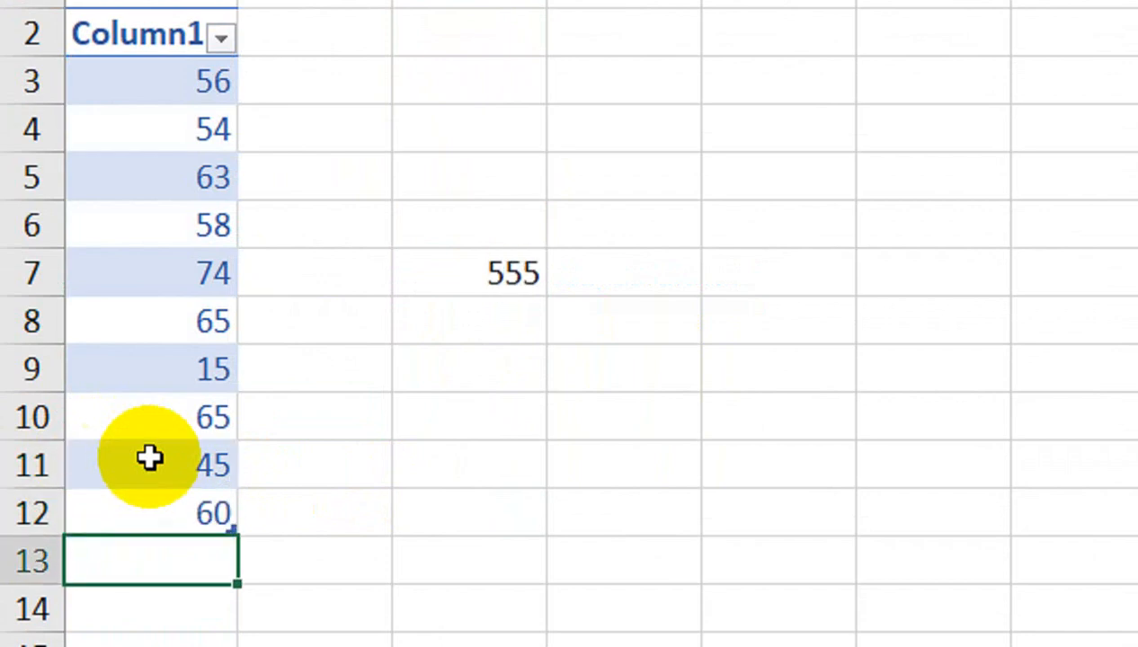
Step: Extend the table's column with the numbers 98 in cell A13 and 56 in cell A14
{"action": "key", "text": "Tab"}
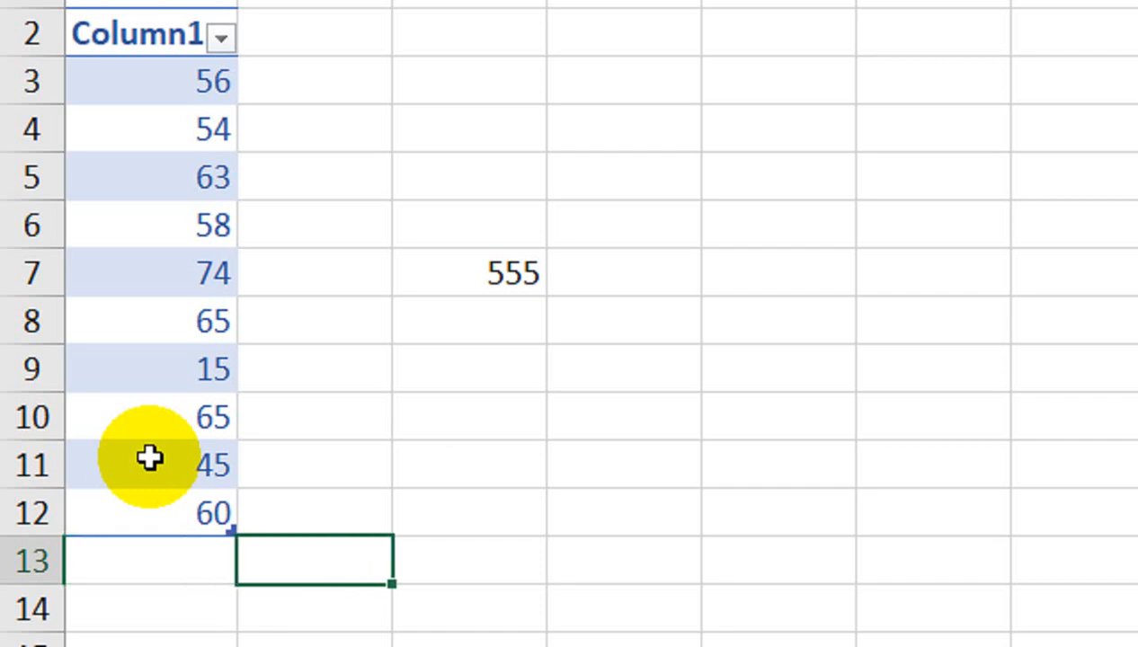
{"action": "key", "text": "Up"}
{"action": "key", "text": "Left"}
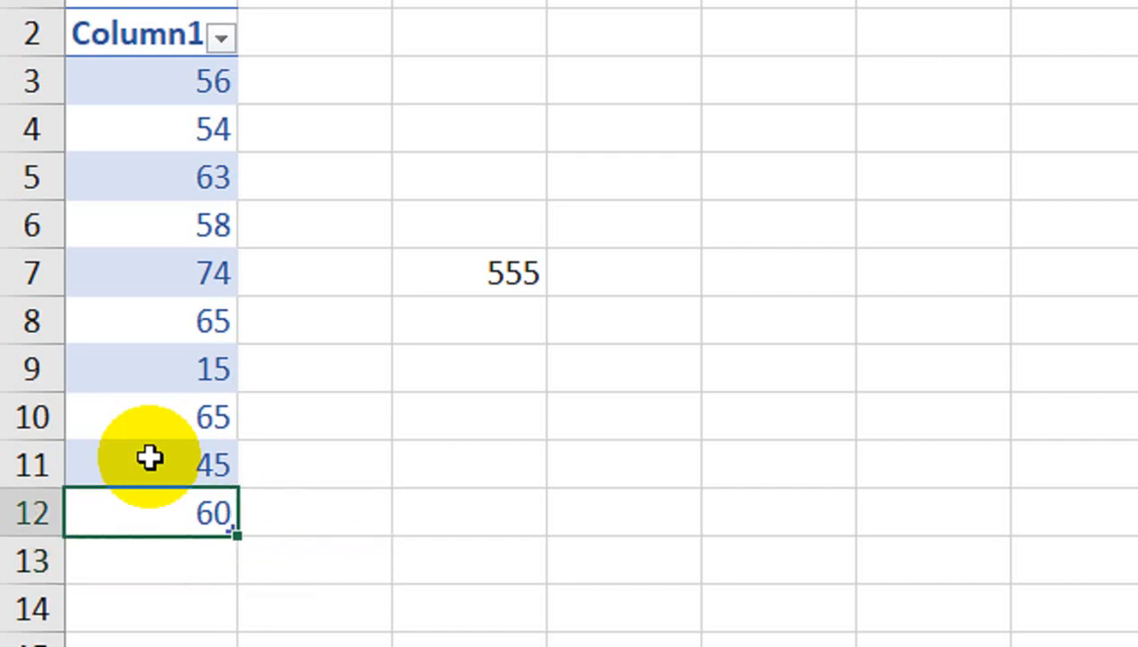
{"action": "key", "text": "Down"}
{"action": "key", "text": "Up"}
{"action": "key", "text": "Down"}
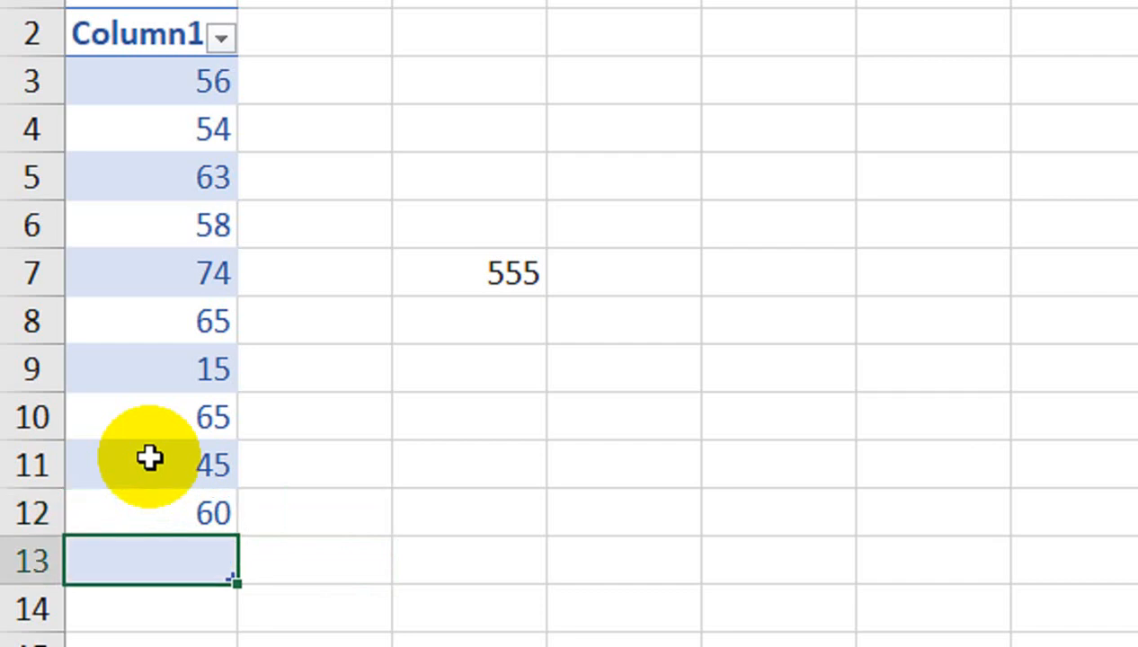
{"action": "key", "text": "Return"}
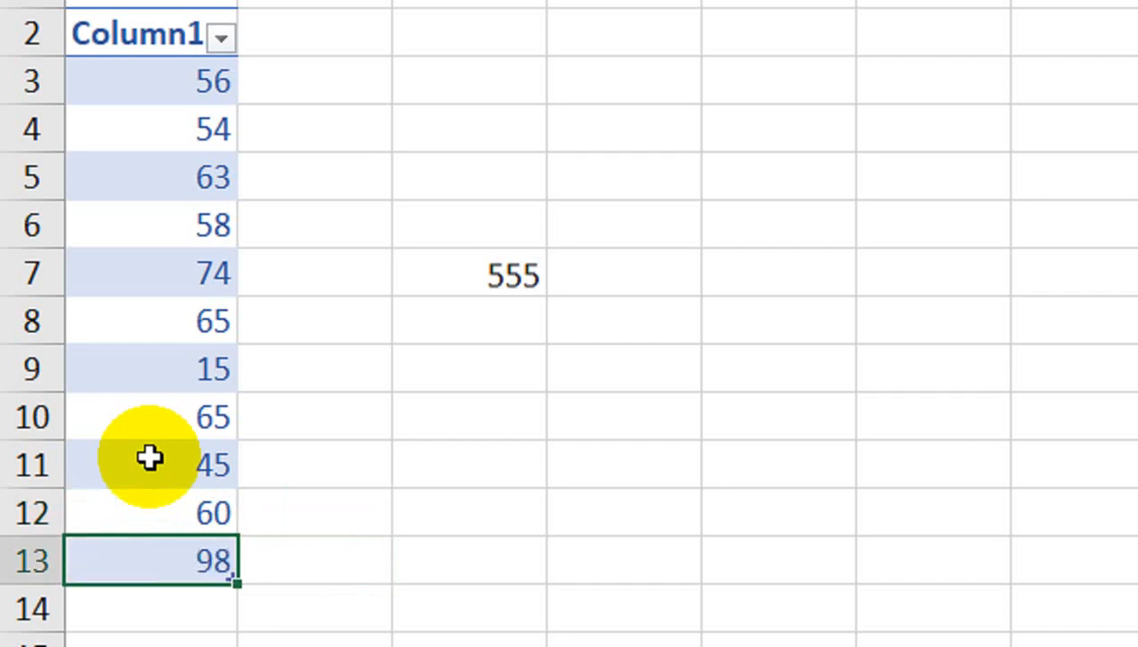
{"action": "key", "text": "Up"}
{"action": "key", "text": "Down"}
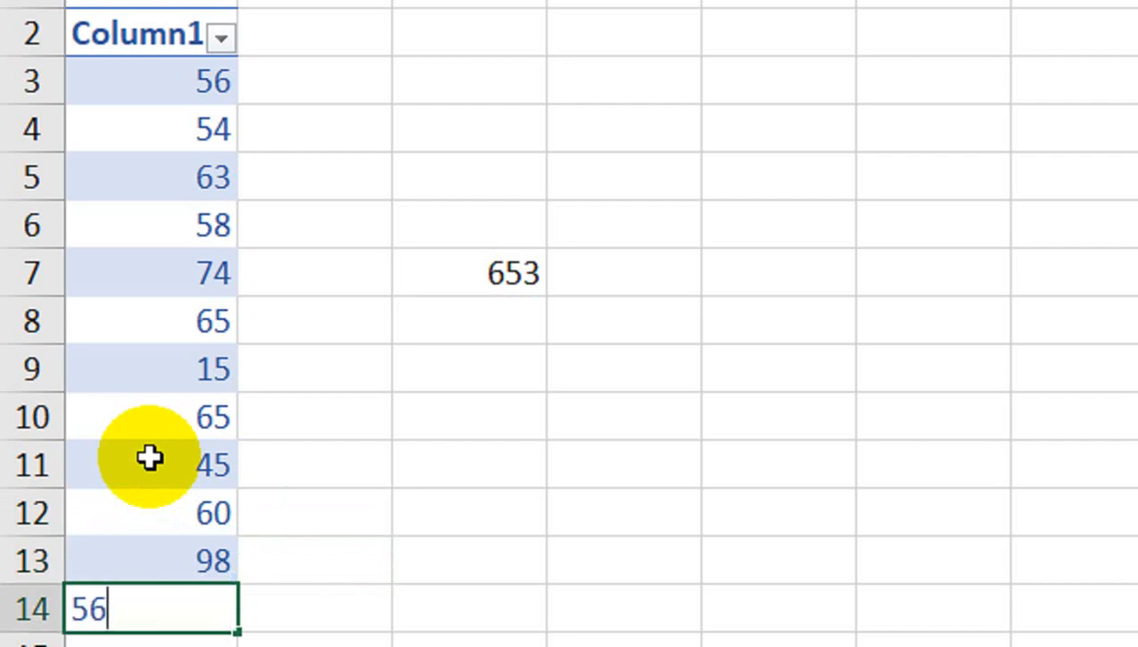
{"action": "type", "text": "56"}
{"action": "key", "text": "Return"}
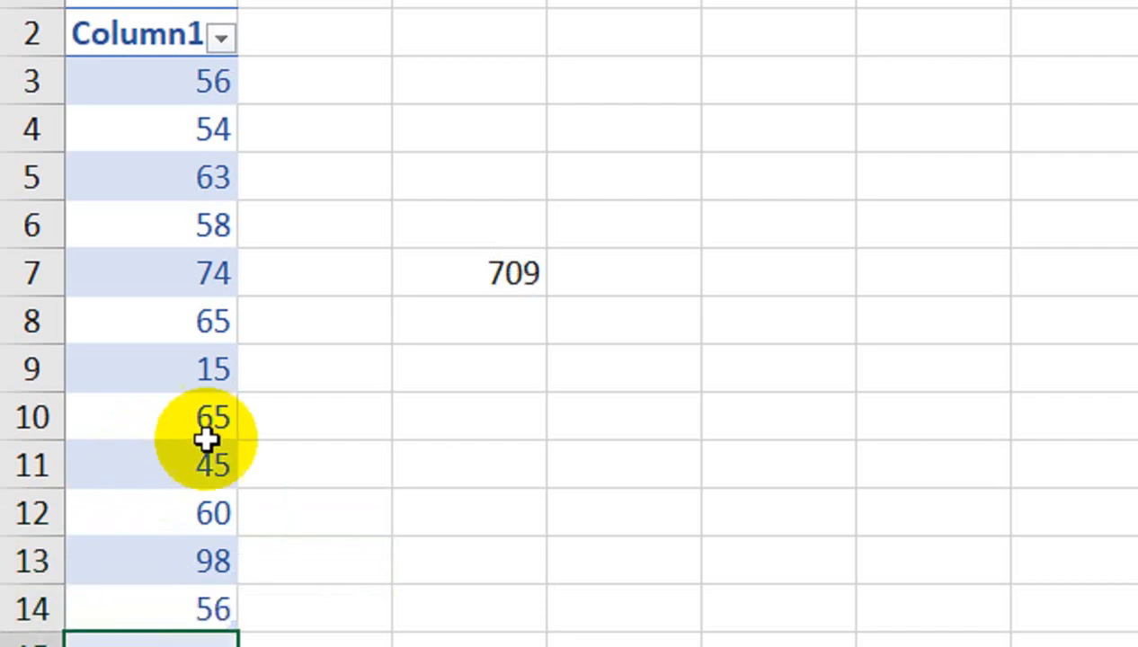
Step: Select the whole table in column A including its header and convert it back to a normal range
{"action": "left_click", "coordinate": [441, 288]}
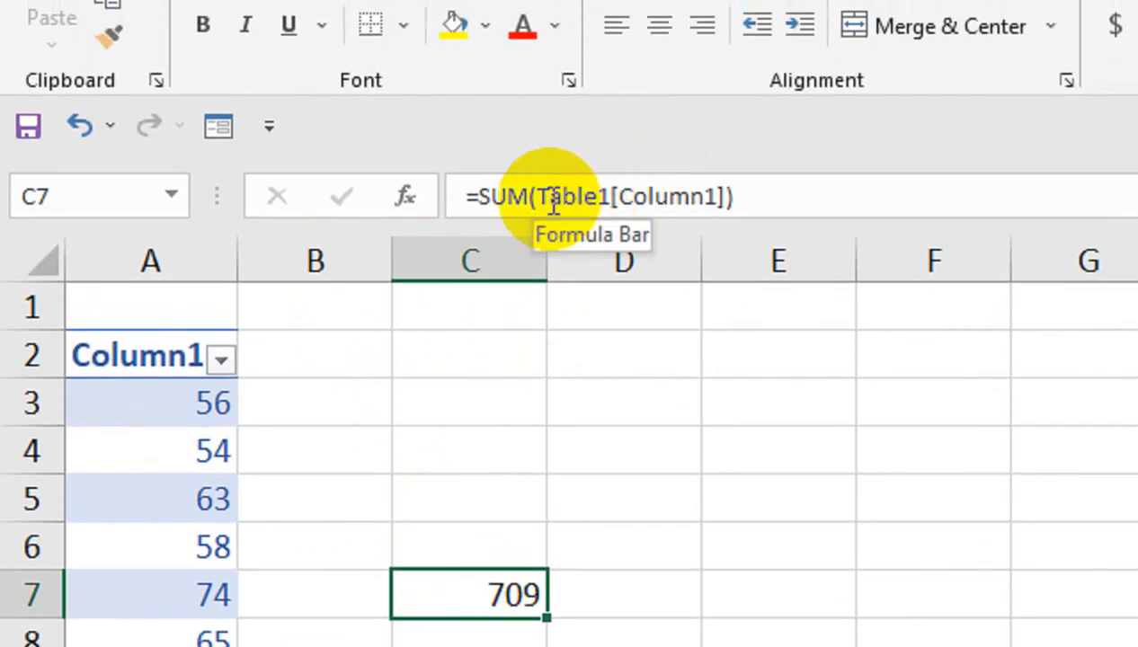
{"action": "right_click", "coordinate": [216, 267]}
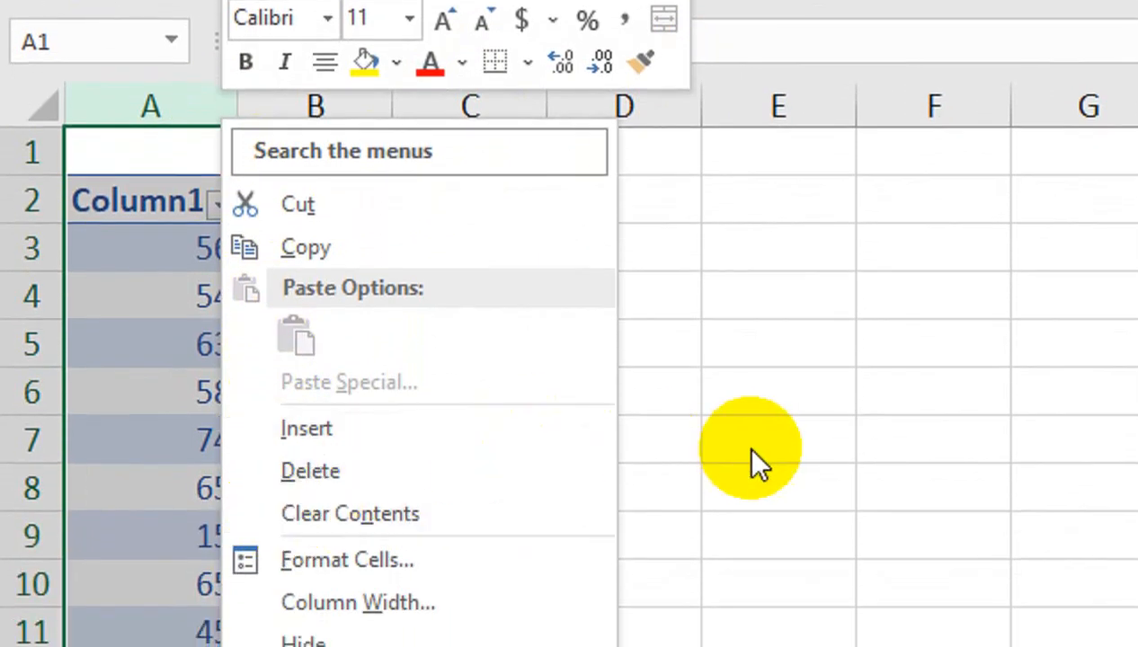
{"action": "left_click", "coordinate": [750, 603]}
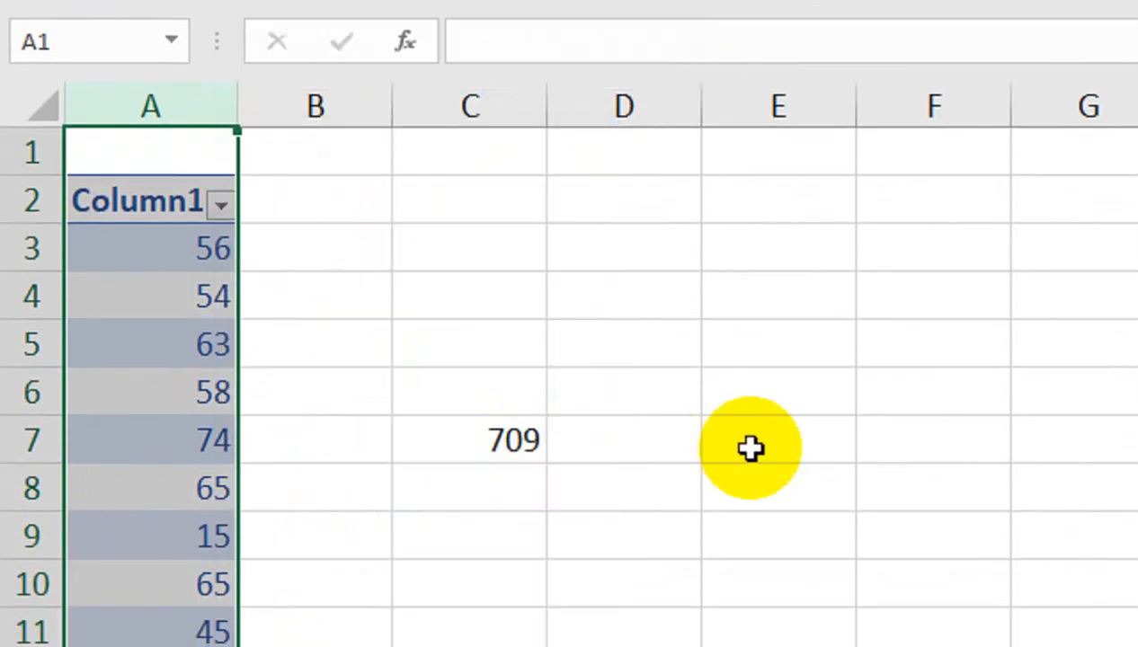
{"action": "left_click", "coordinate": [193, 180]}
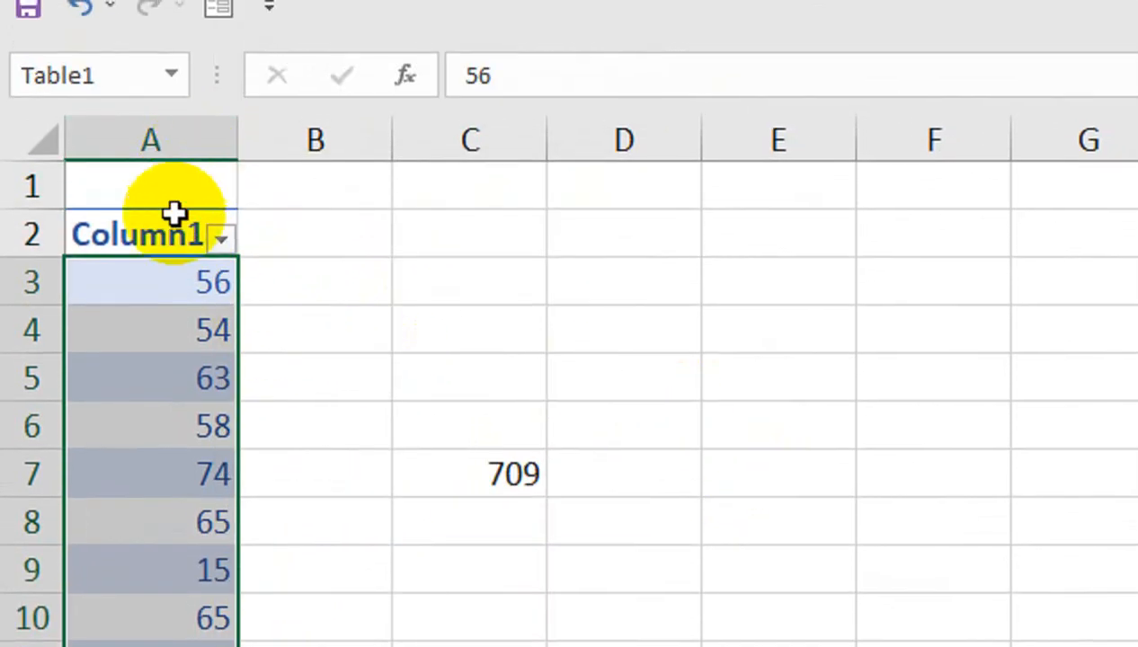
{"action": "left_click_drag", "start_coordinate": [165, 241], "coordinate": [165, 498]}
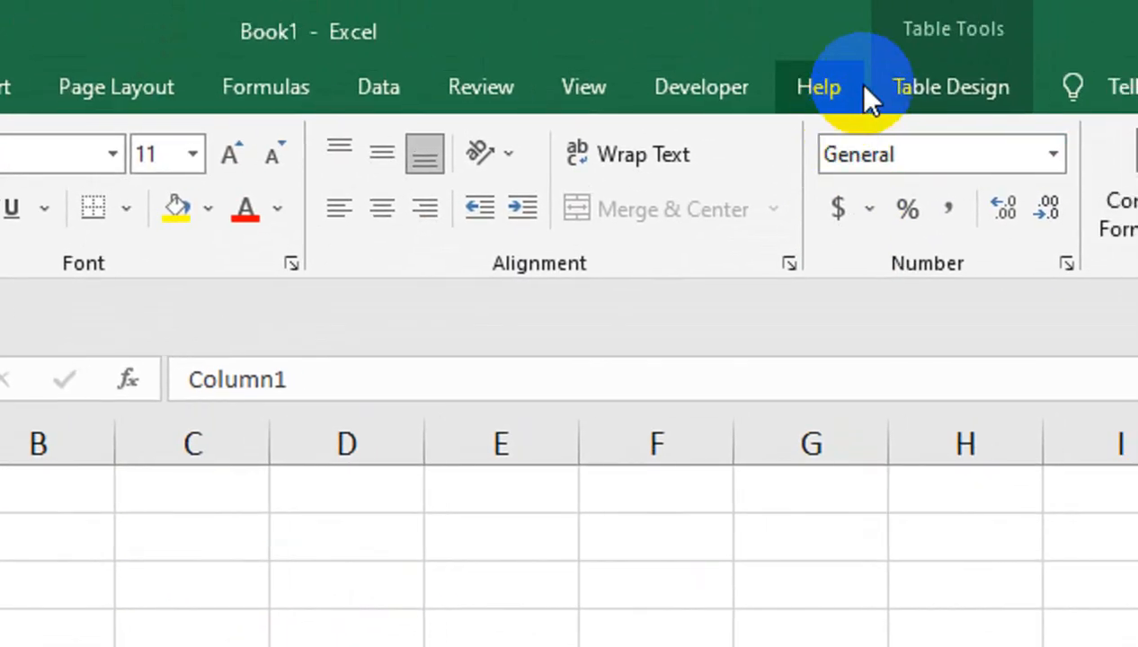
{"action": "left_click", "coordinate": [892, 90]}
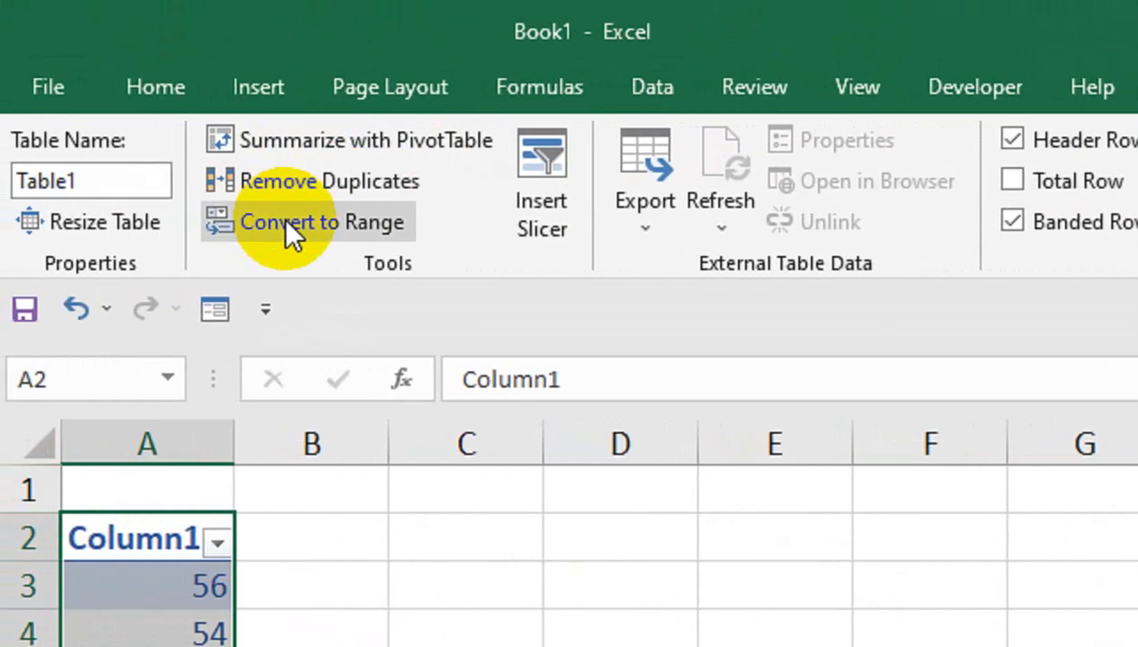
{"action": "left_click", "coordinate": [282, 217]}
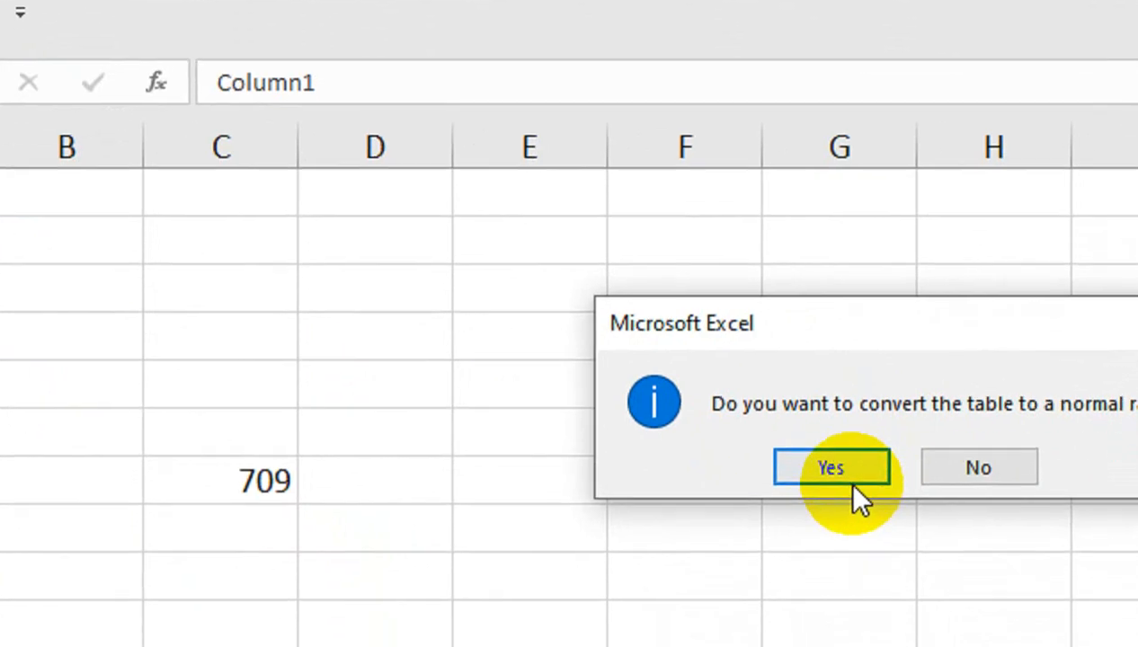
{"action": "left_click", "coordinate": [849, 484]}
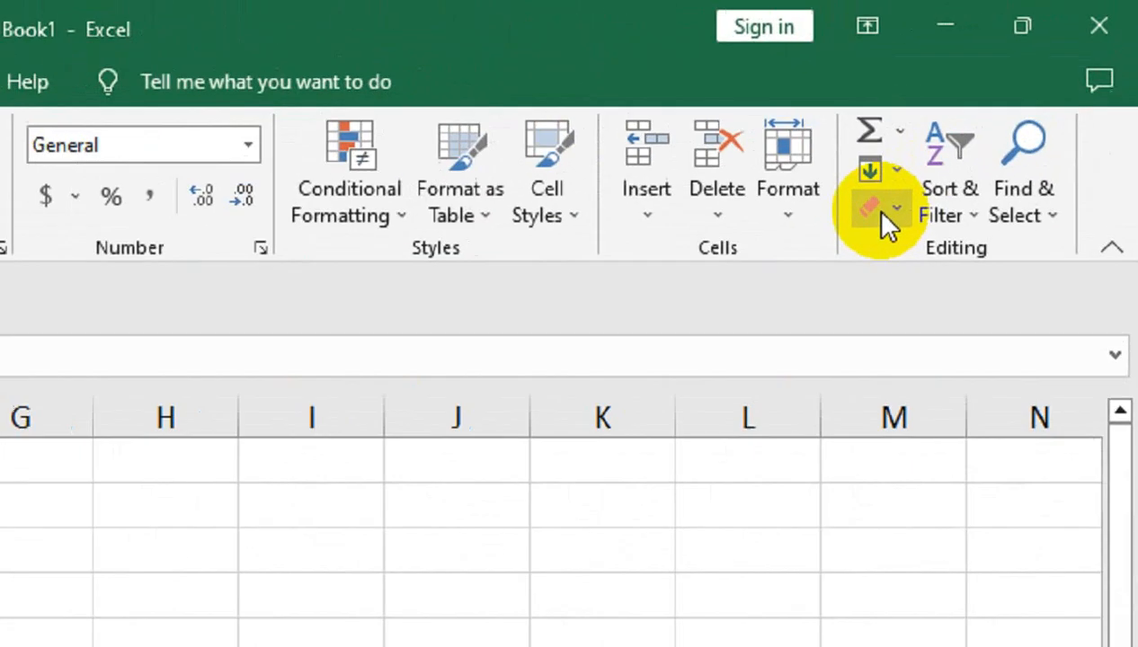
Step: Clear only the formatting left on the former table's cells in column A
{"action": "left_click", "coordinate": [998, 111]}
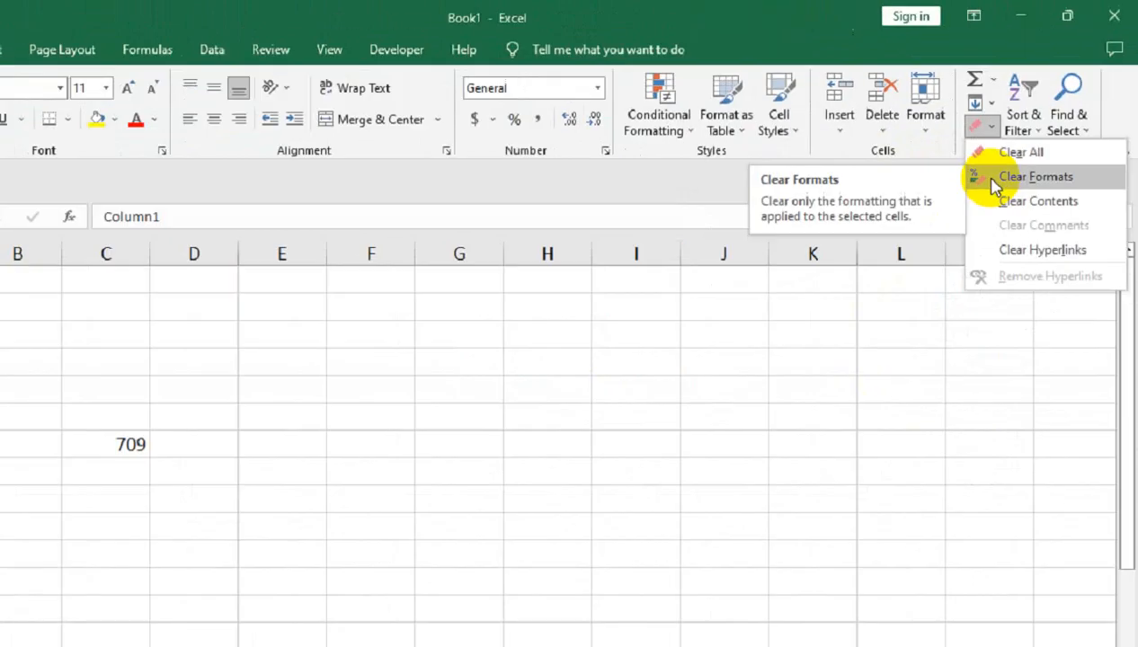
{"action": "left_click", "coordinate": [959, 309]}
{"action": "left_click", "coordinate": [236, 313]}
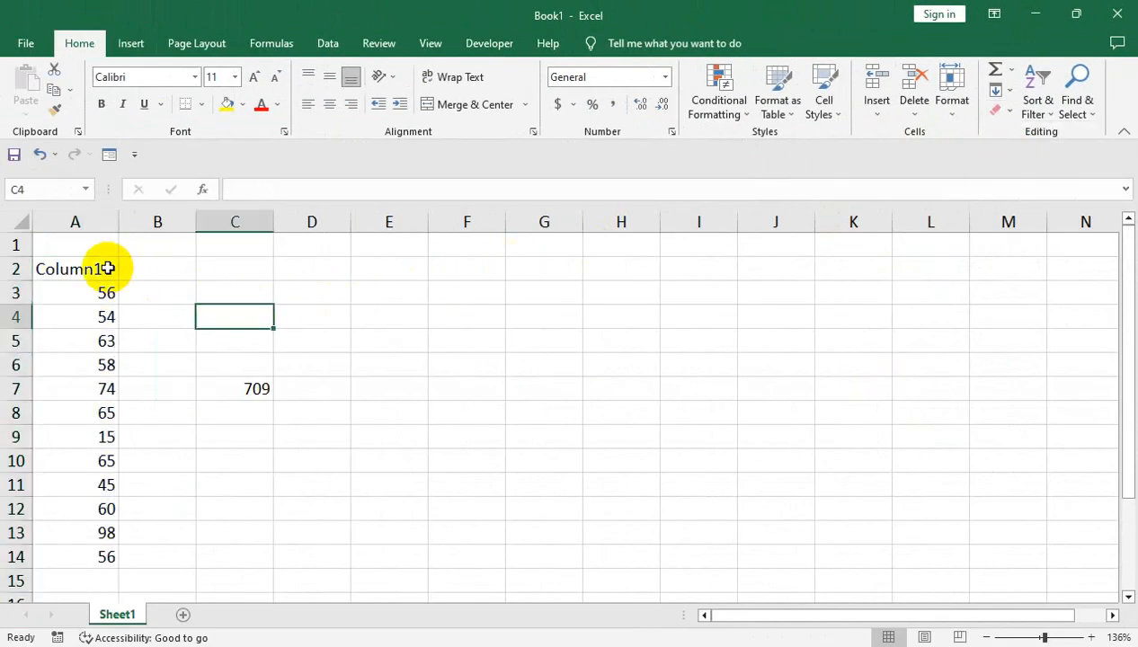
Step: Delete the entire row 2 that holds the Column1 header
{"action": "left_click", "coordinate": [99, 269]}
{"action": "left_click", "coordinate": [14, 269]}
{"action": "right_click", "coordinate": [14, 269]}
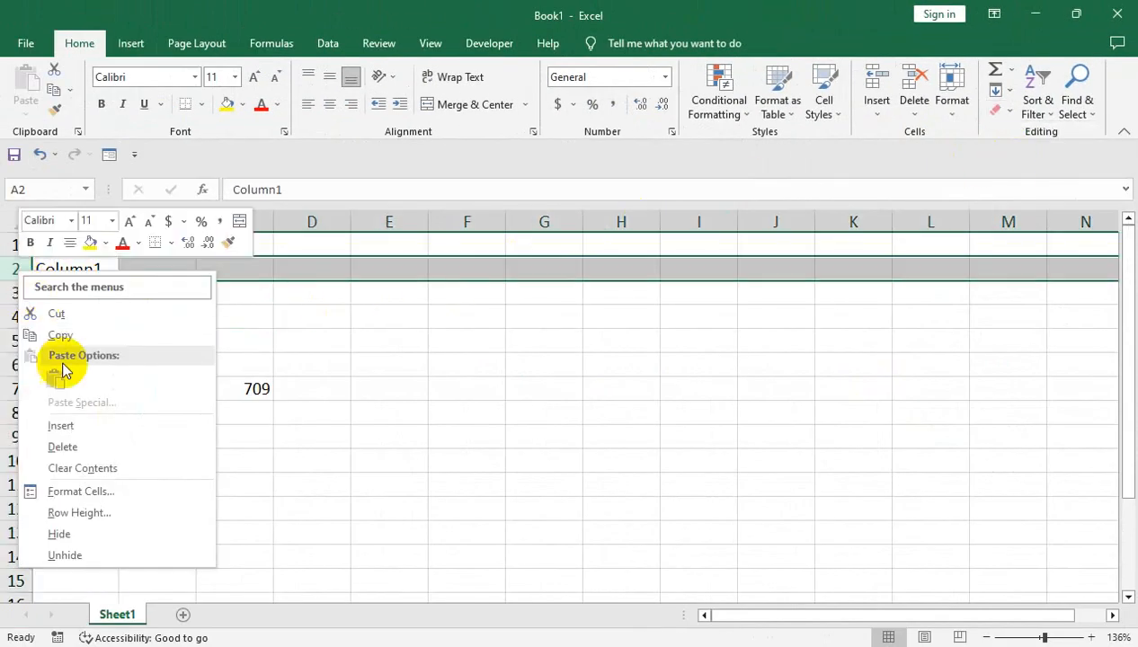
{"action": "left_click", "coordinate": [70, 446]}
{"action": "left_click", "coordinate": [156, 371]}
Step: Delete the SUM formula from cell C6 and enter the header "number" in cell A1
{"action": "left_click", "coordinate": [251, 361]}
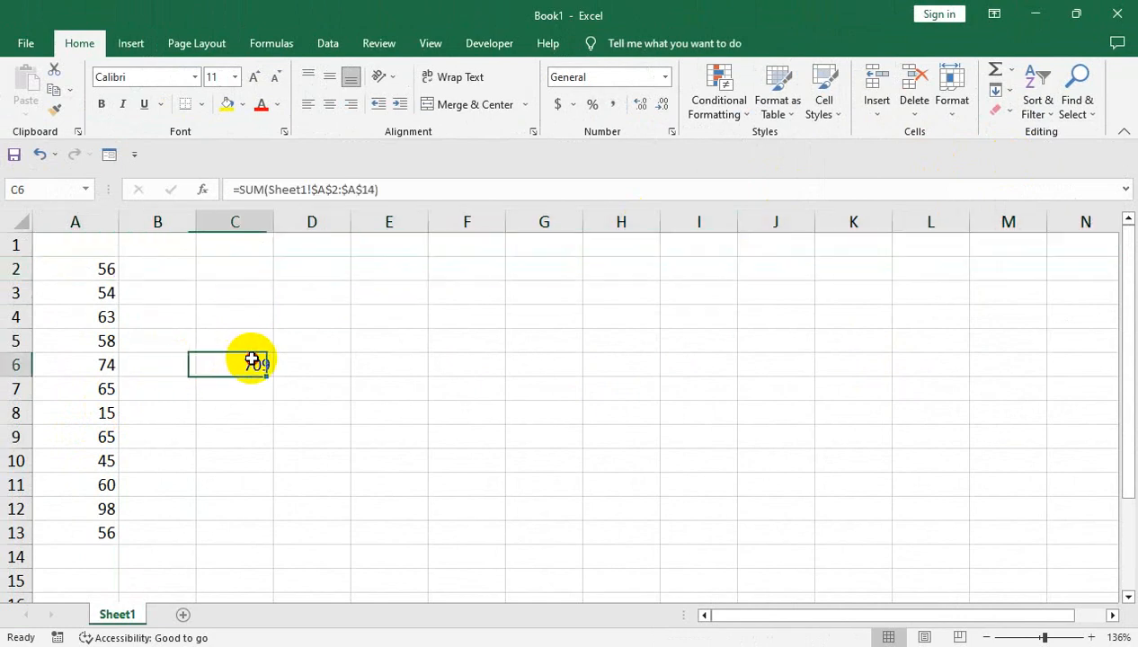
{"action": "key", "text": "Delete"}
{"action": "key", "text": "Down"}
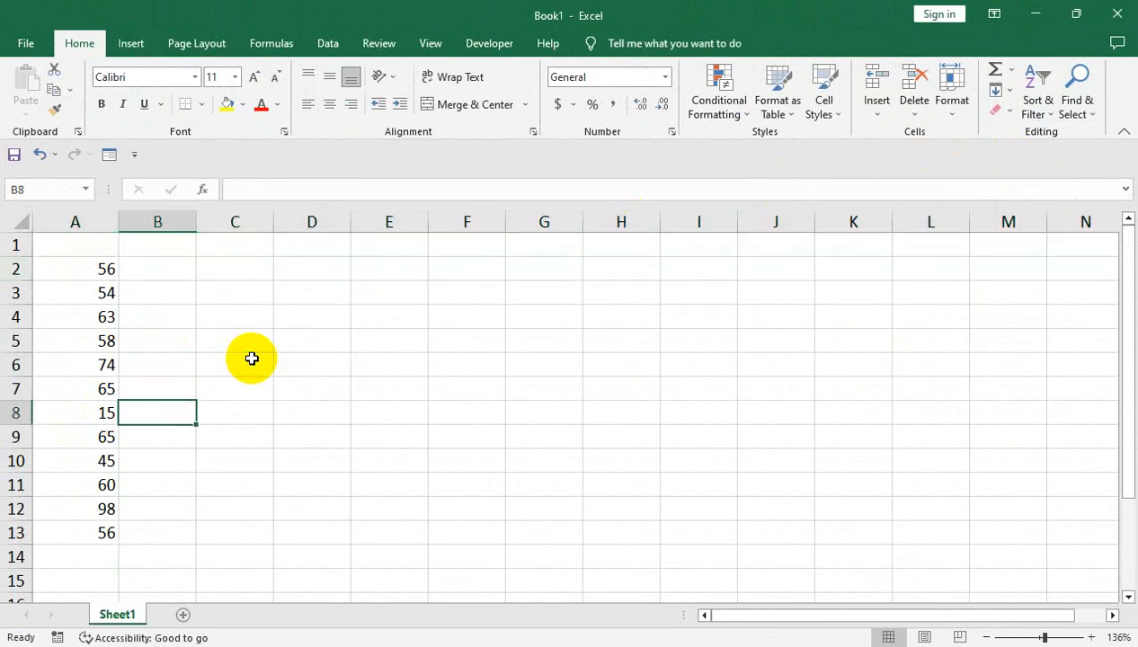
{"action": "key", "text": "Down"}
{"action": "key", "text": "Left"}
{"action": "left_click", "coordinate": [360, 341]}
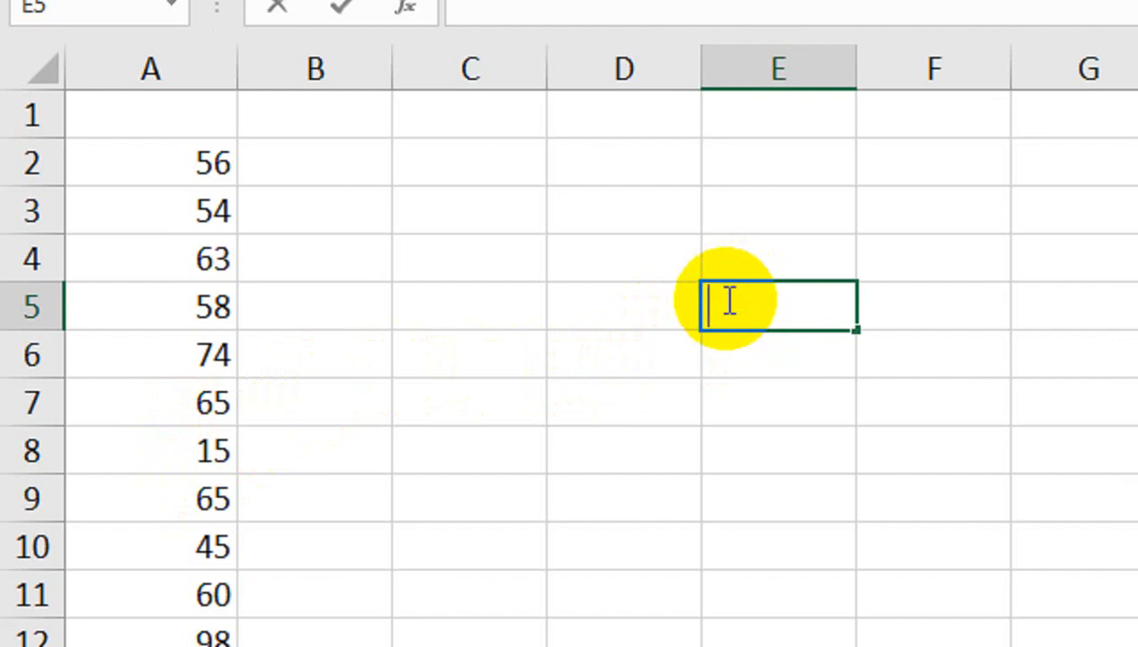
Step: Start an OFFSET formula in cell D3 with A1 as reference, 1 as rows and an empty cols argument
{"action": "left_click", "coordinate": [600, 217]}
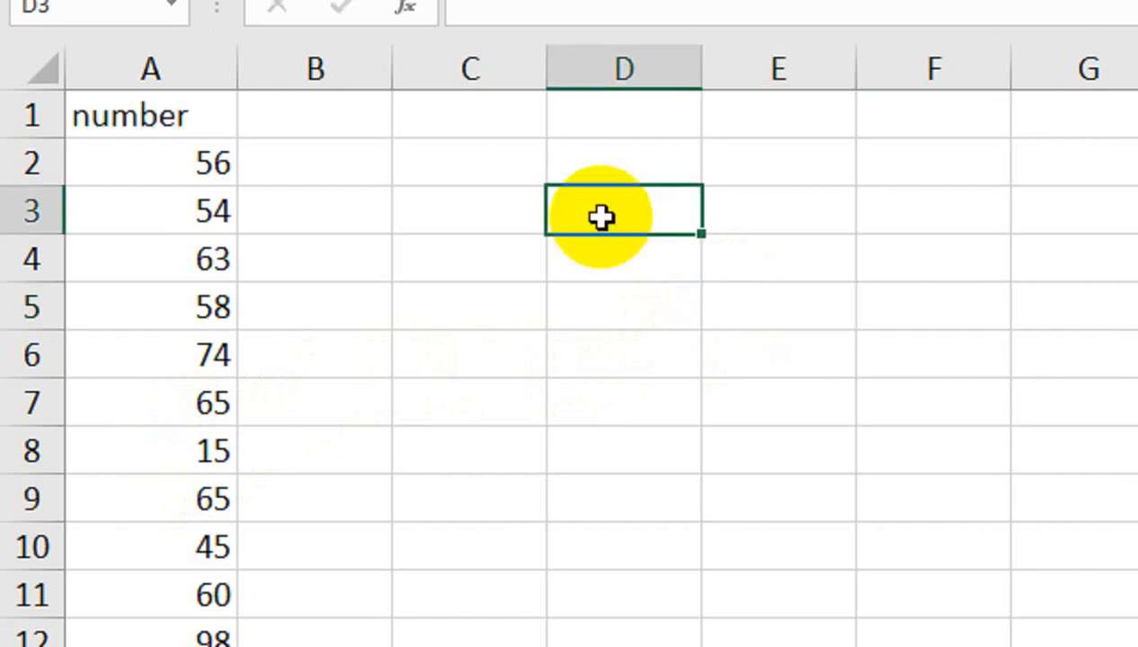
{"action": "double_click", "coordinate": [656, 230]}
{"action": "type", "text": "="}
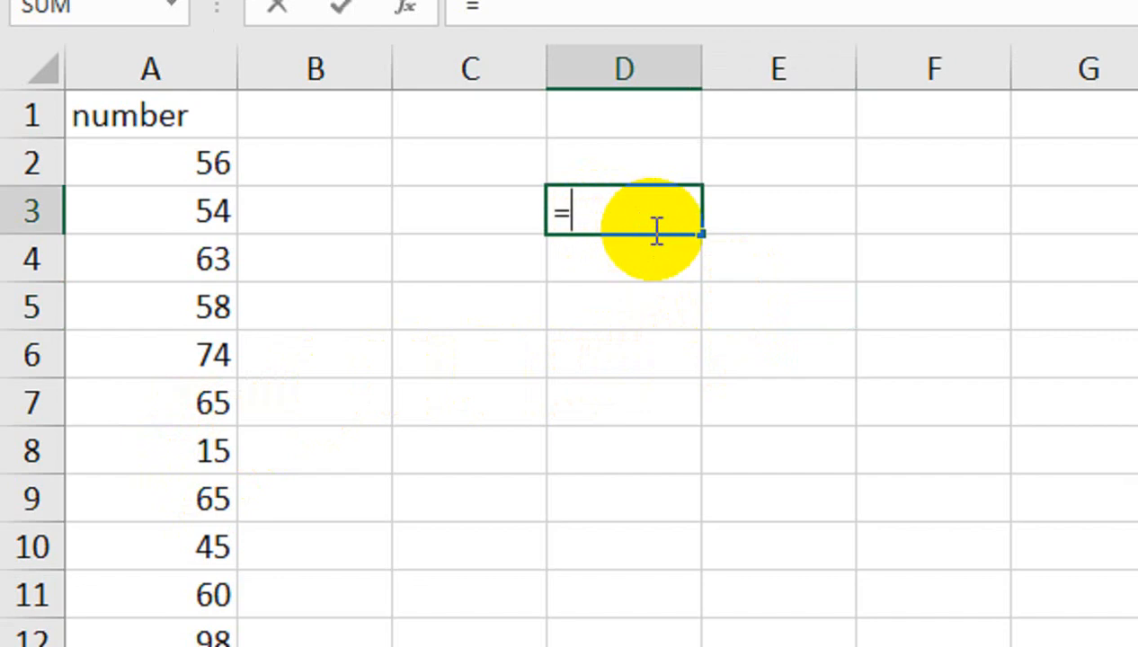
{"action": "type", "text": "OF"}
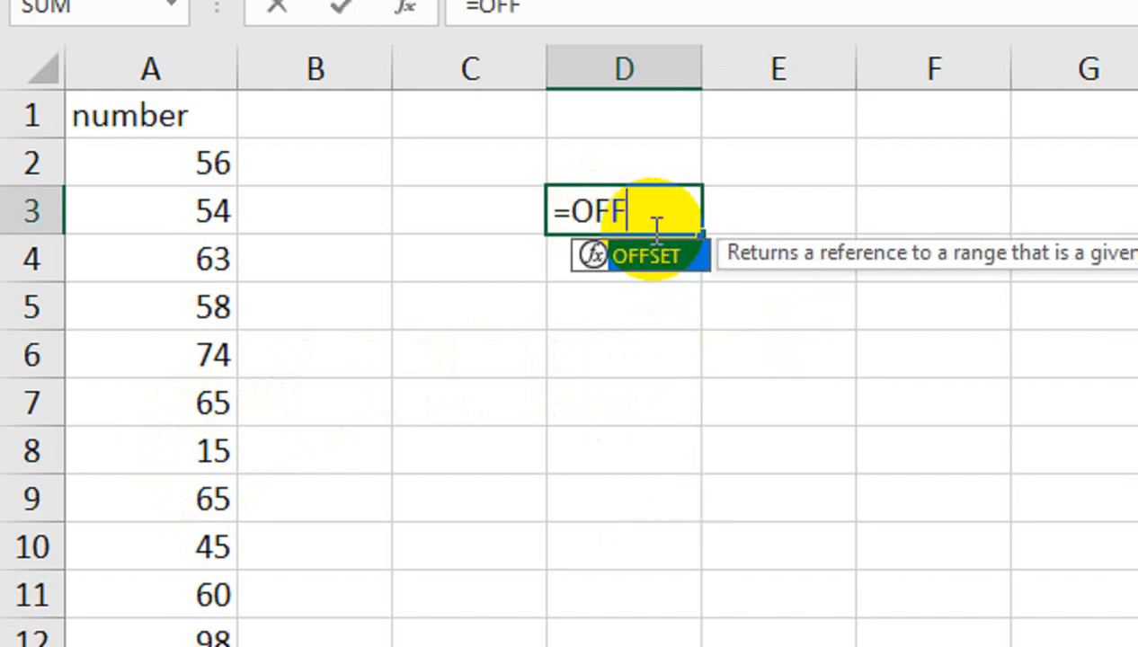
{"action": "type", "text": "F"}
{"action": "key", "text": "Tab"}
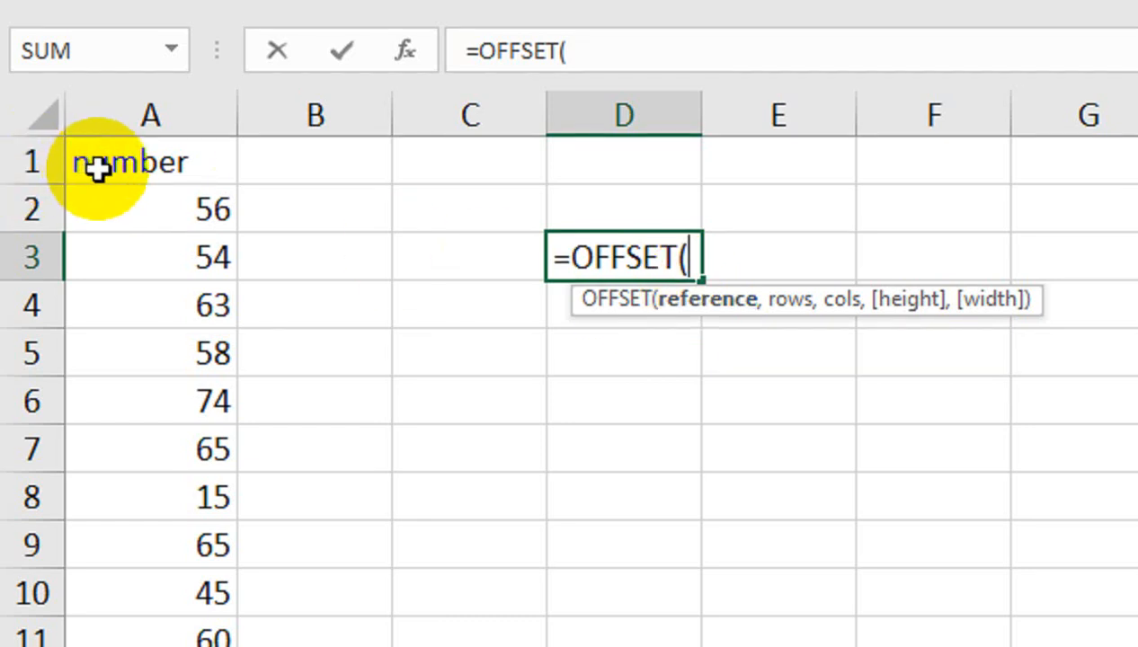
{"action": "left_click", "coordinate": [186, 165]}
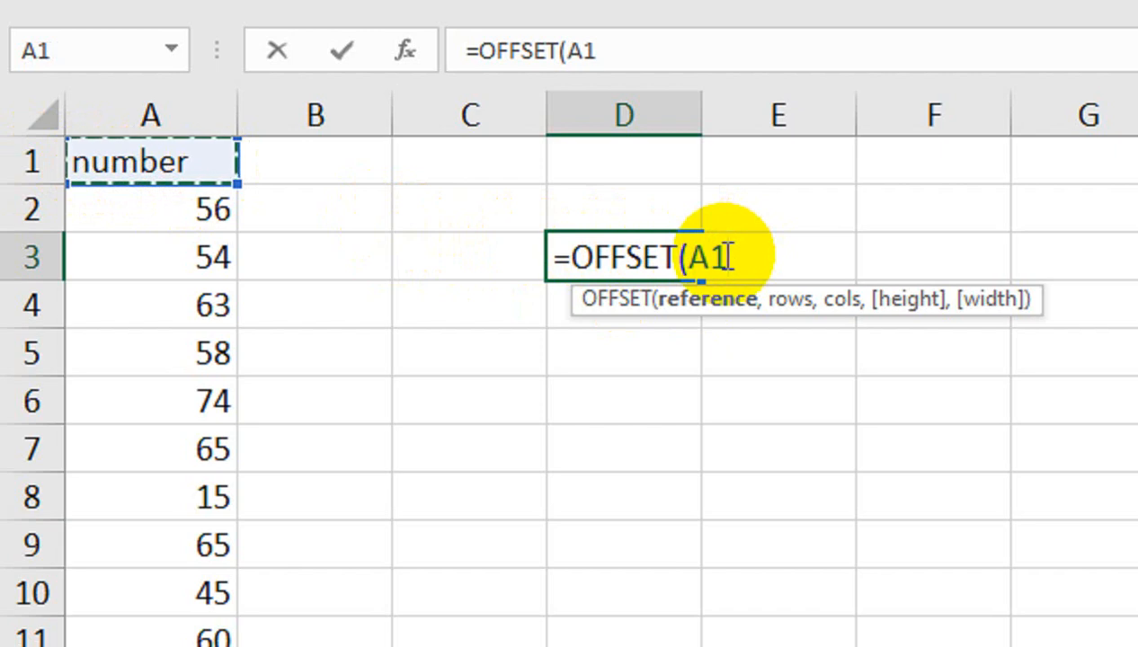
{"action": "type", "text": ","}
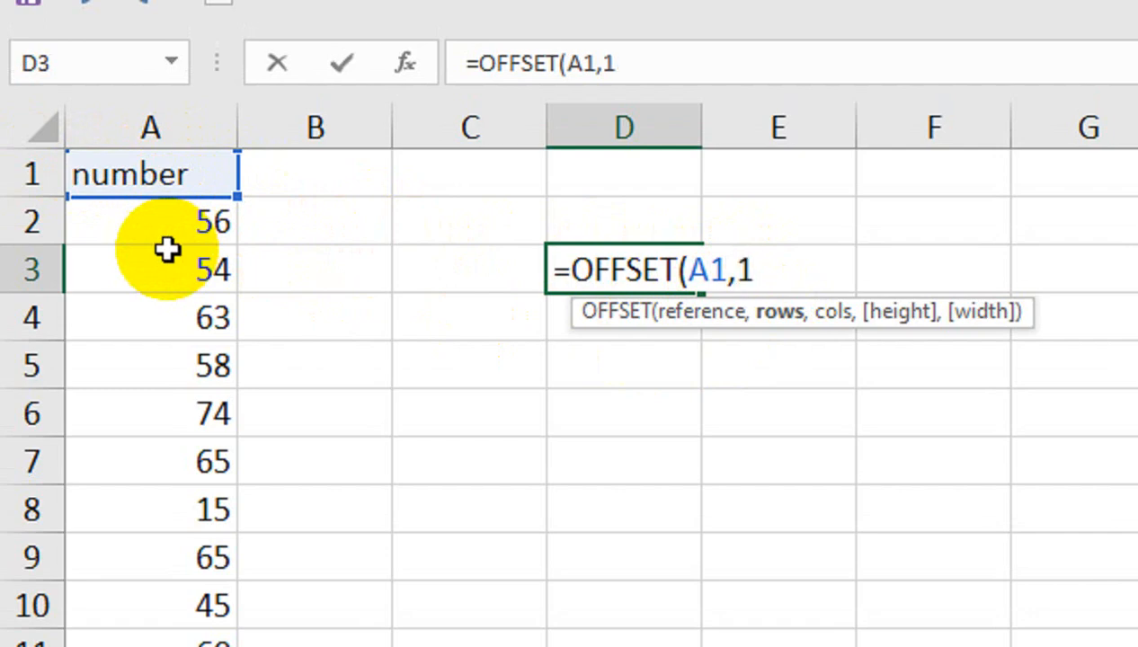
{"action": "type", "text": "1,"}
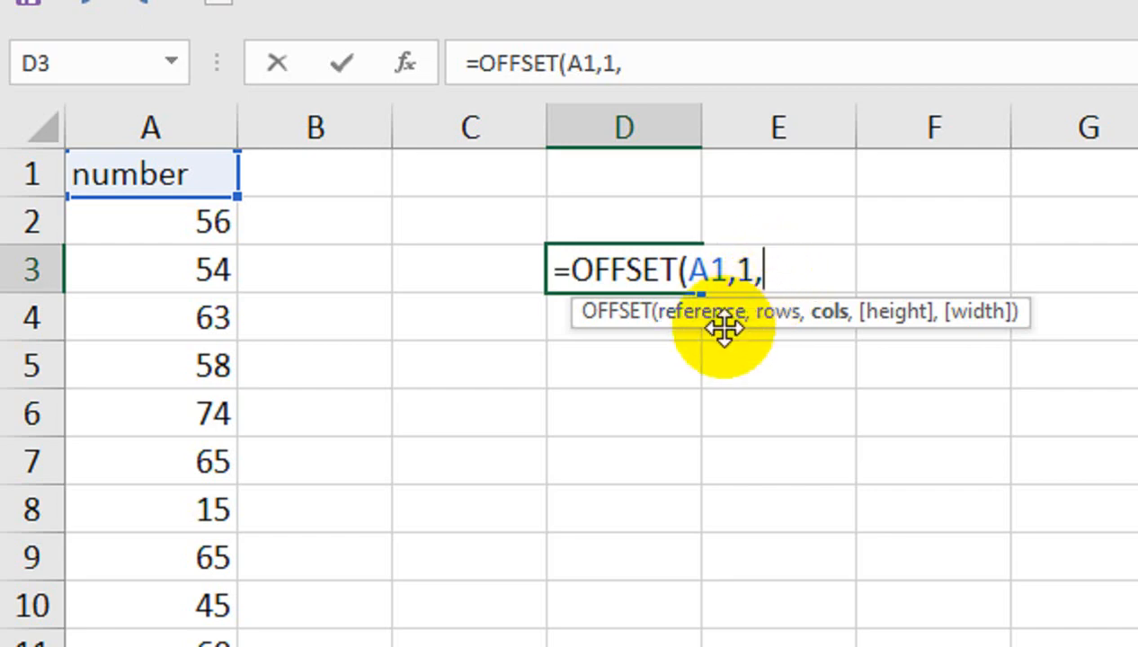
{"action": "type", "text": ","}
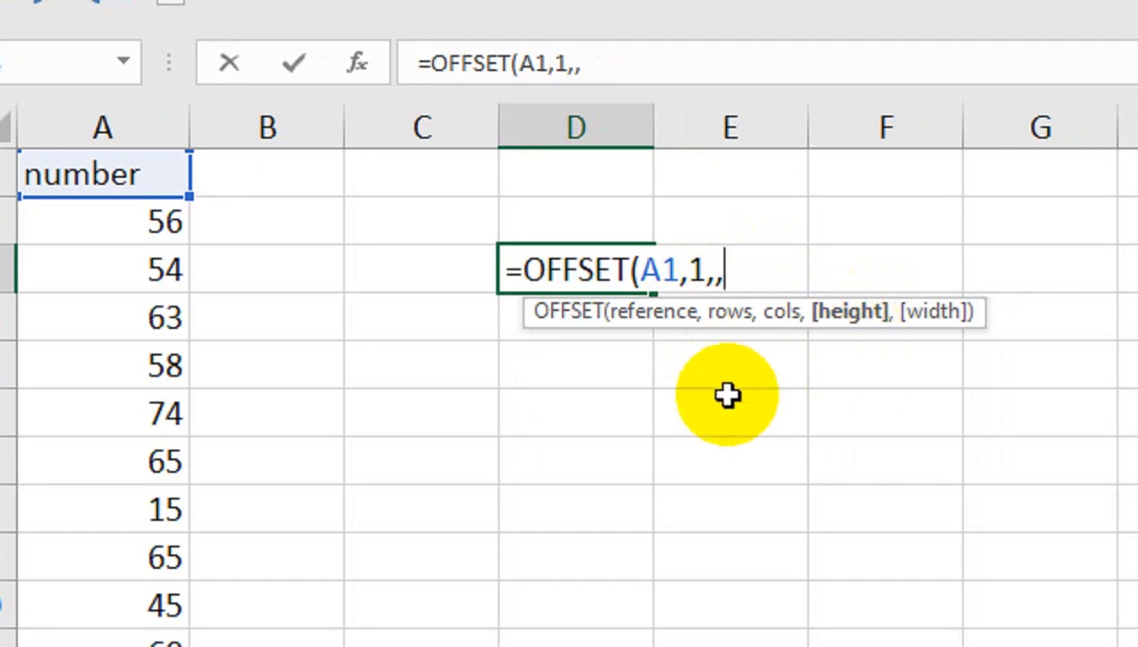
Step: Insert the COUNTA function as the height argument of the OFFSET formula
{"action": "type", "text": "COUNT"}
{"action": "key", "text": "Down"}
{"action": "key", "text": "Down"}
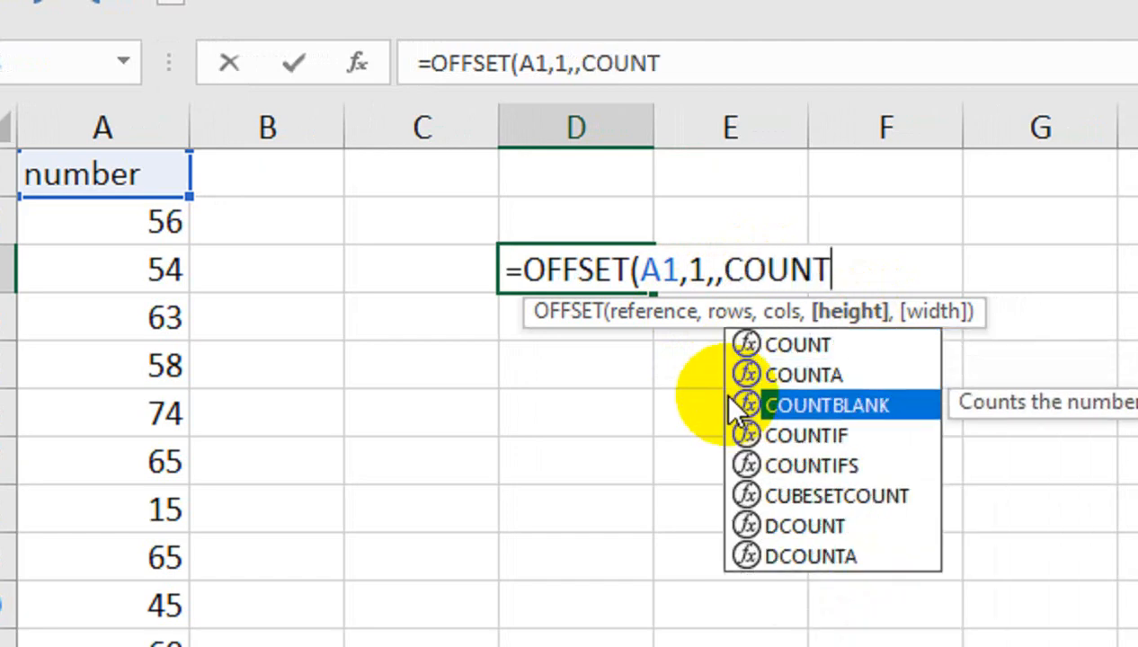
{"action": "double_click", "coordinate": [737, 407]}
{"action": "key", "text": "BackSpace"}
{"action": "key", "text": "BackSpace"}
{"action": "key", "text": "BackSpace"}
{"action": "key", "text": "BackSpace"}
{"action": "key", "text": "BackSpace"}
{"action": "key", "text": "BackSpace"}
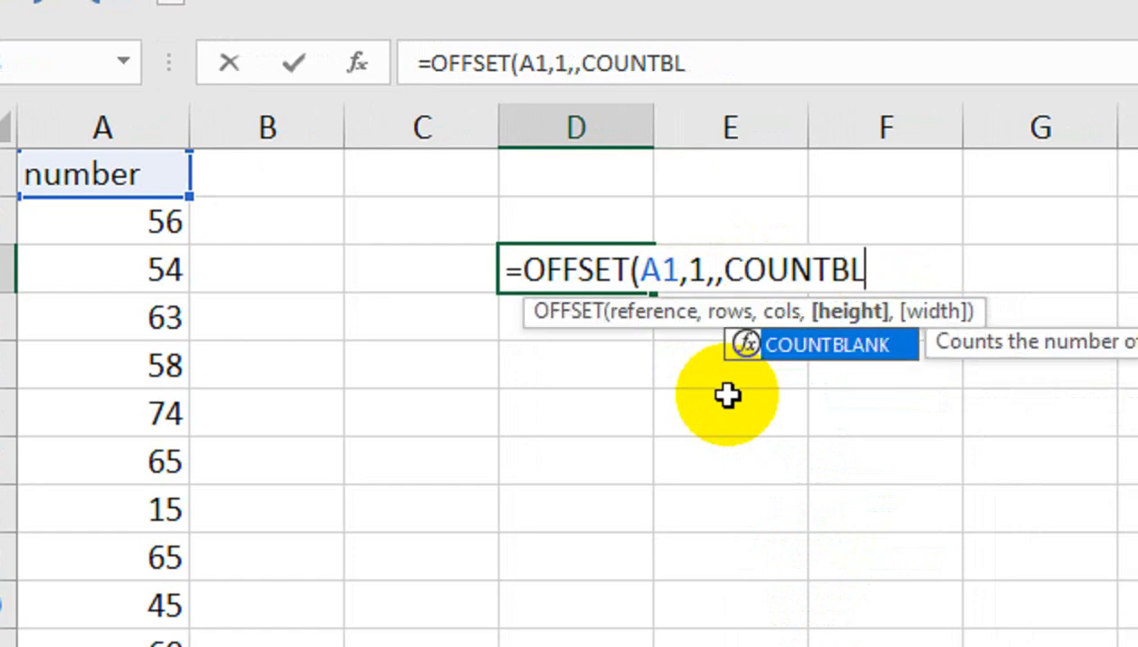
{"action": "key", "text": "Down"}
{"action": "key", "text": "Tab"}
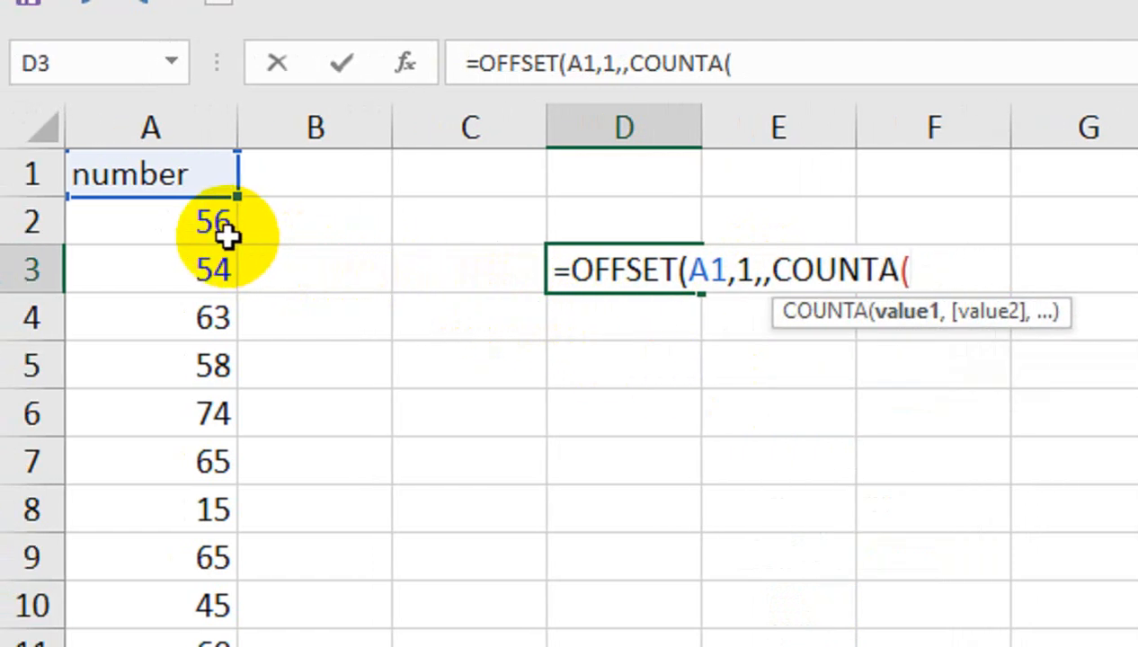
Step: Give COUNTA the range A2:A1300 so it reaches far below the current list
{"action": "left_click", "coordinate": [217, 227]}
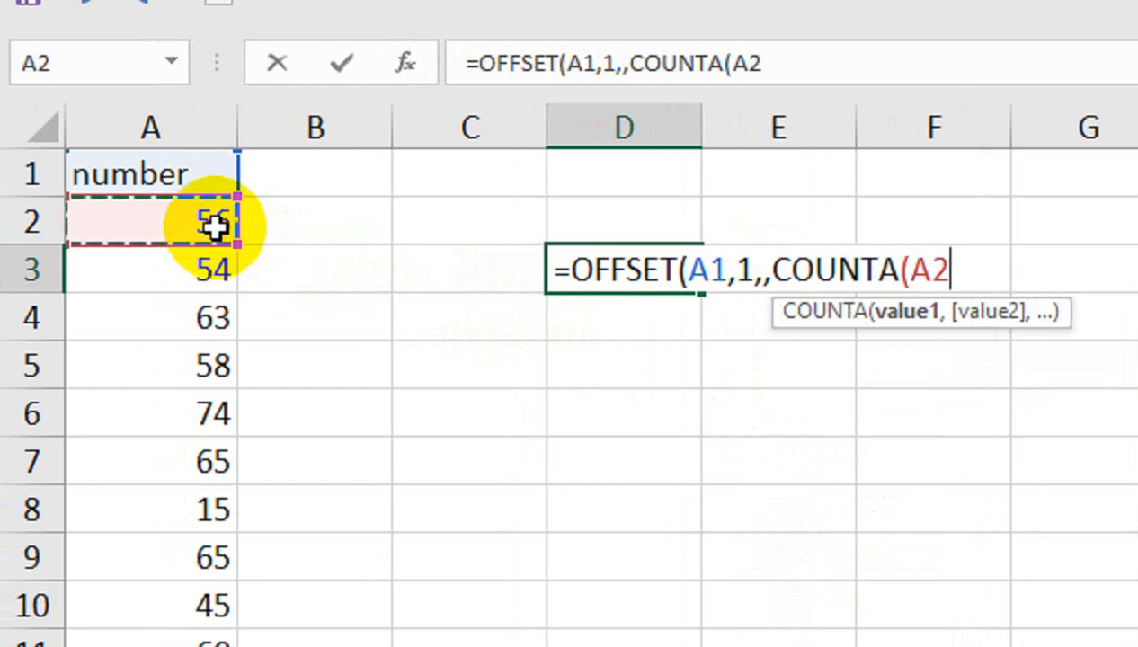
{"action": "key", "text": "ctrl+shift+Down"}
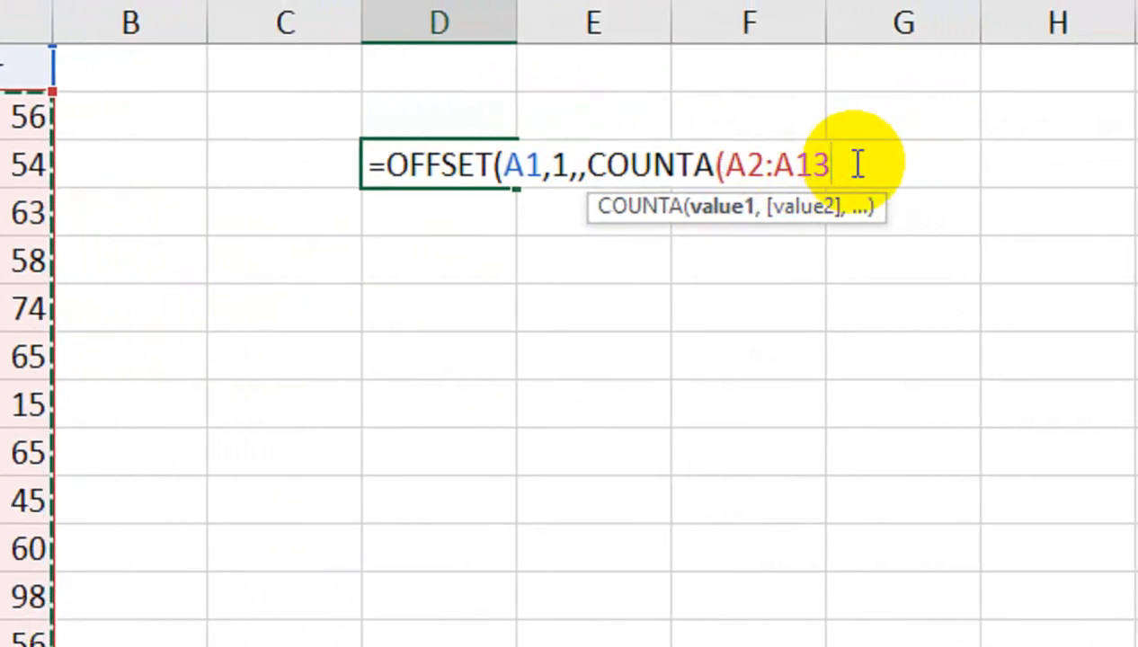
{"action": "key", "text": "BackSpace"}
{"action": "type", "text": "000"}
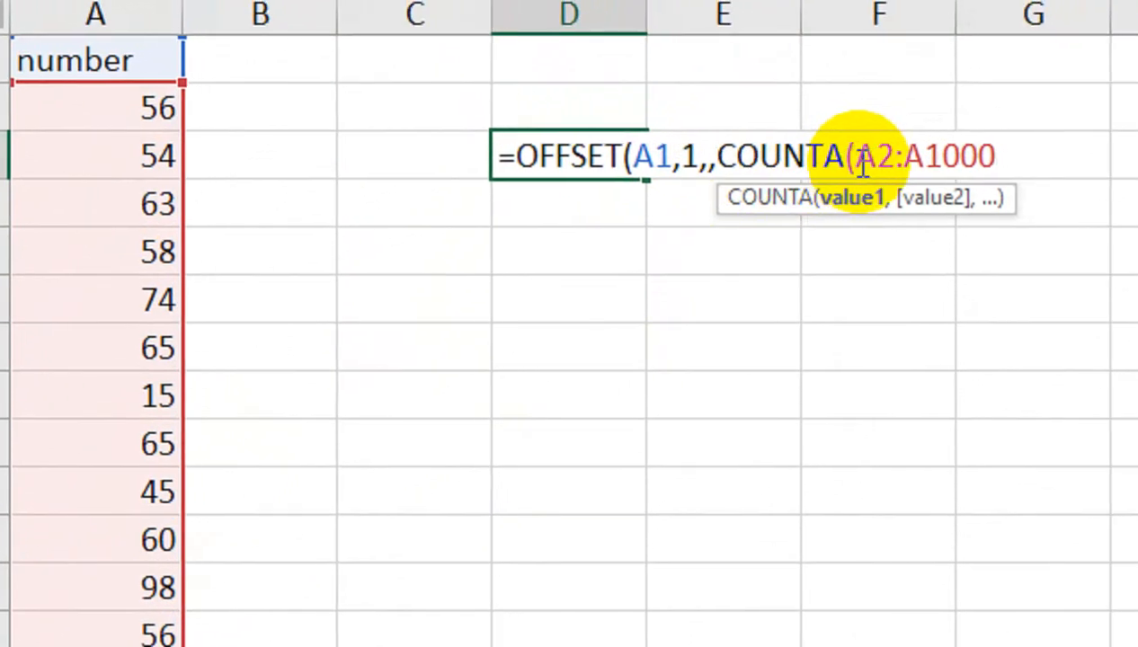
{"action": "key", "text": "BackSpace"}
{"action": "key", "text": "BackSpace"}
{"action": "key", "text": "BackSpace"}
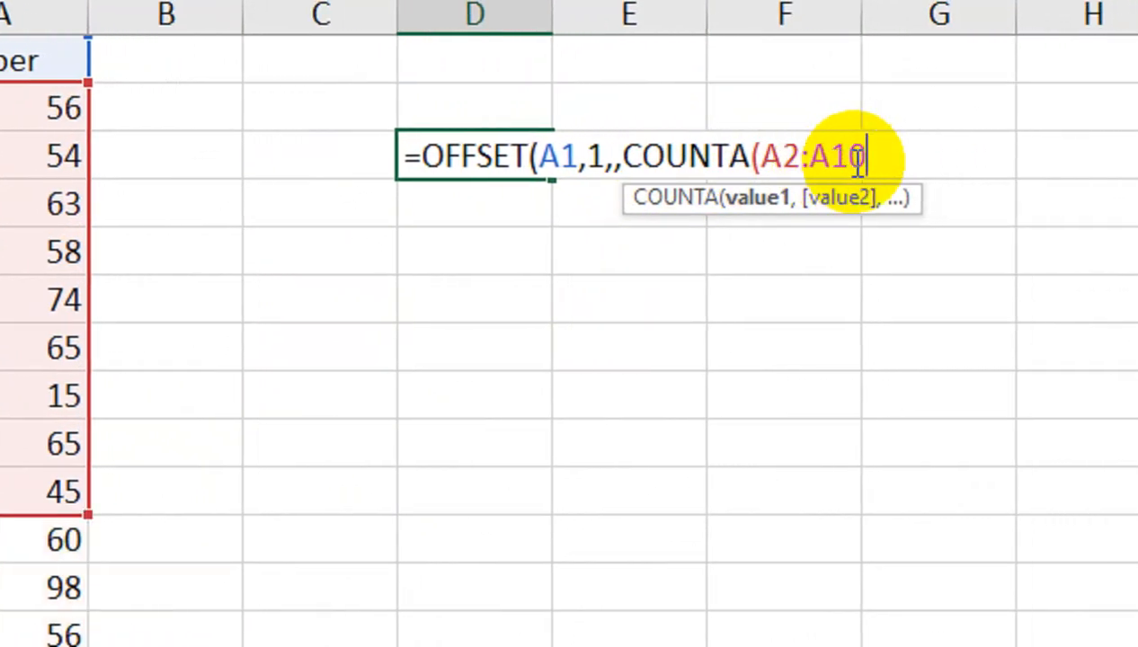
{"action": "type", "text": "300"}
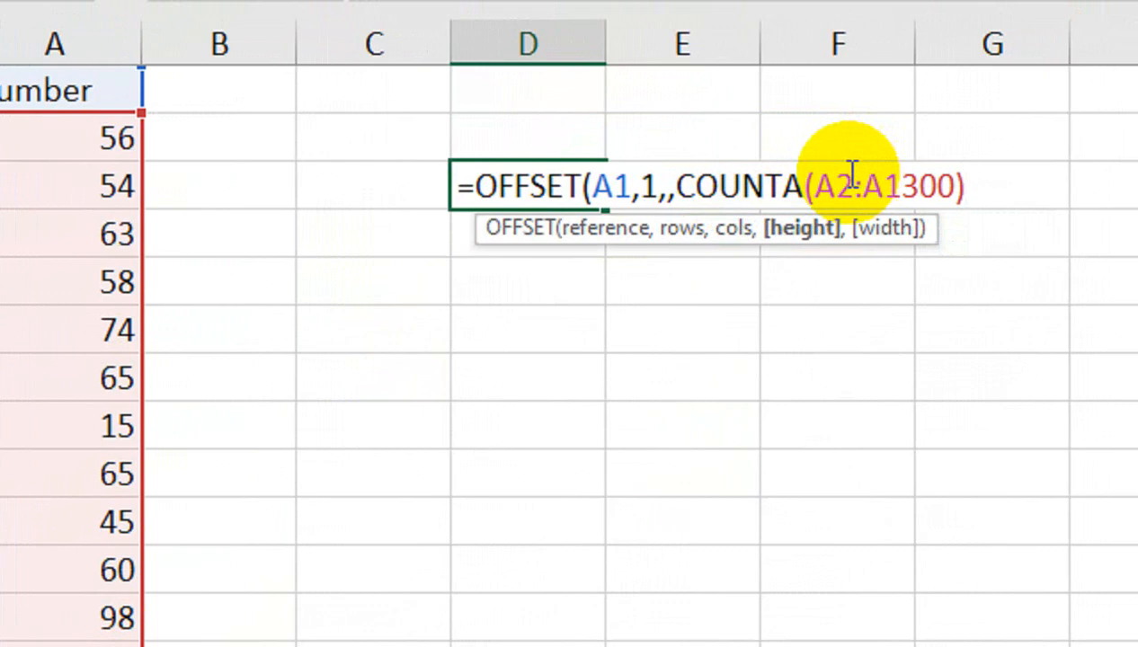
Step: Finish the formula in D3 with a width of 1 as =OFFSET(A1,1,,COUNTA(A2:A1300),1) and reselect the cell
{"action": "type", "text": ","}
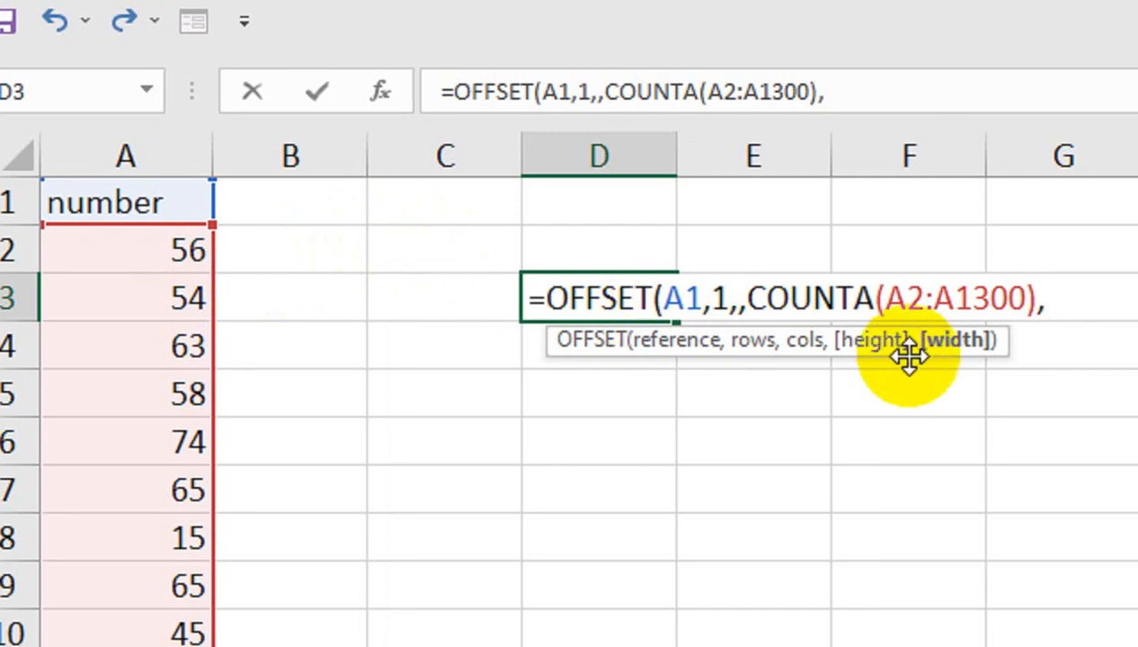
{"action": "type", "text": ","}
{"action": "key", "text": "Left"}
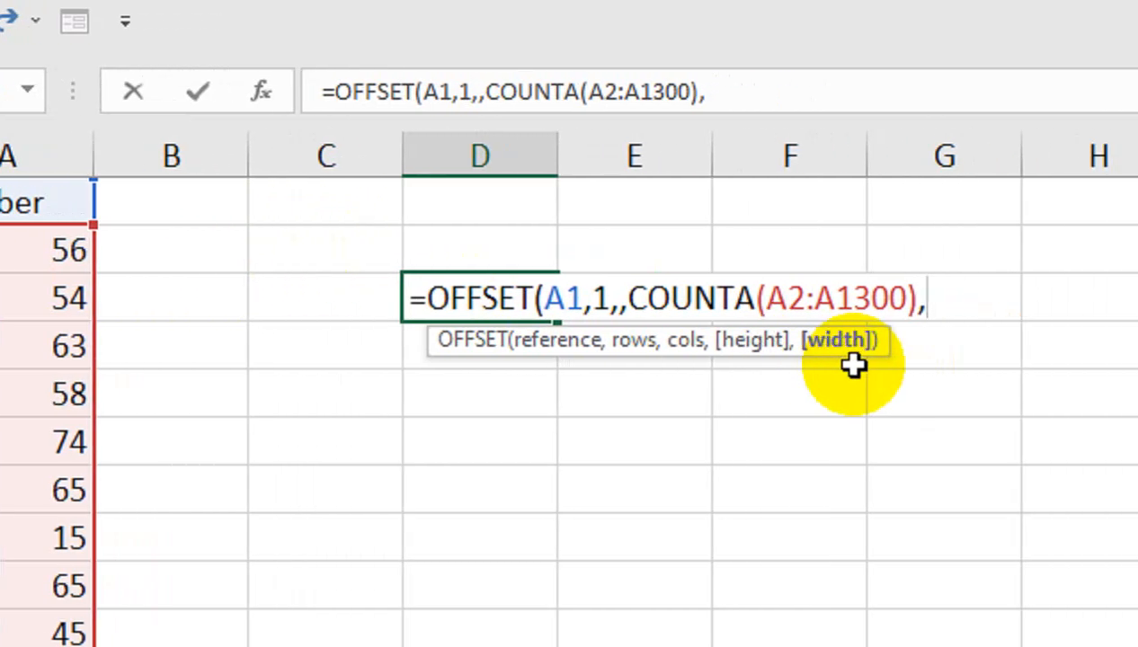
{"action": "type", "text": ")"}
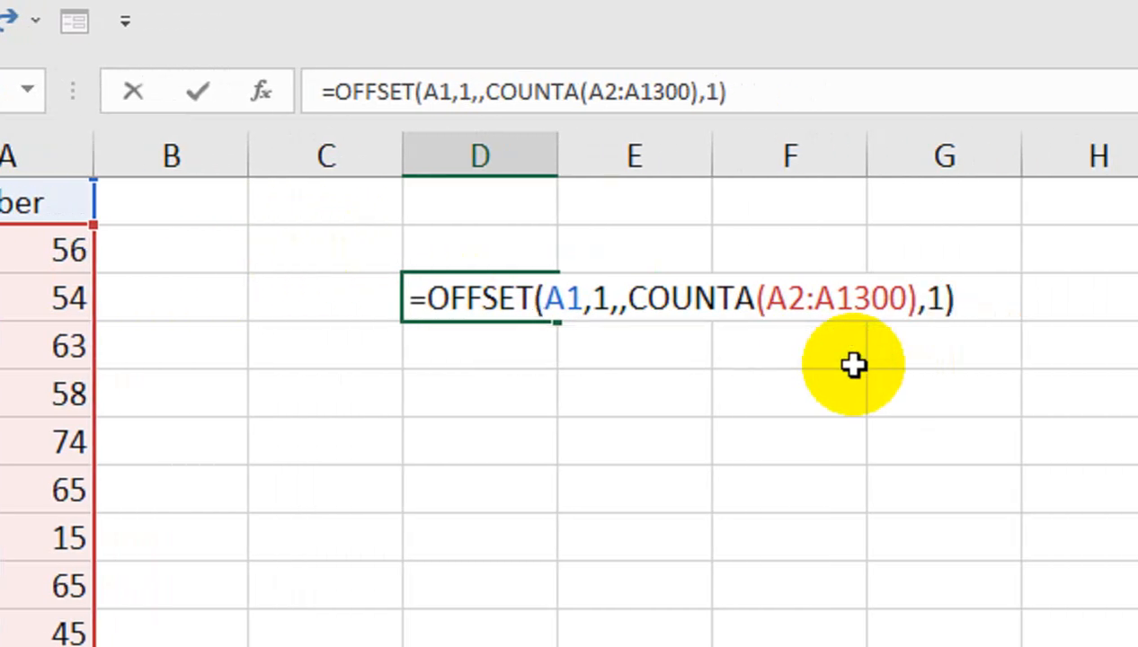
{"action": "key", "text": "Return"}
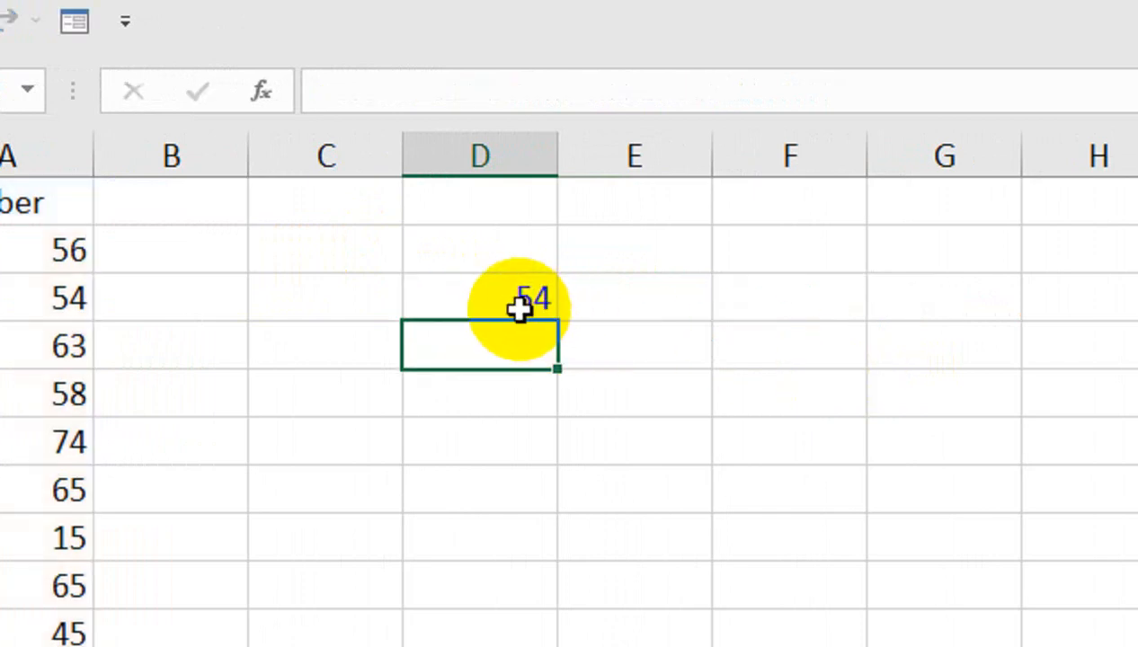
{"action": "left_click", "coordinate": [520, 307]}
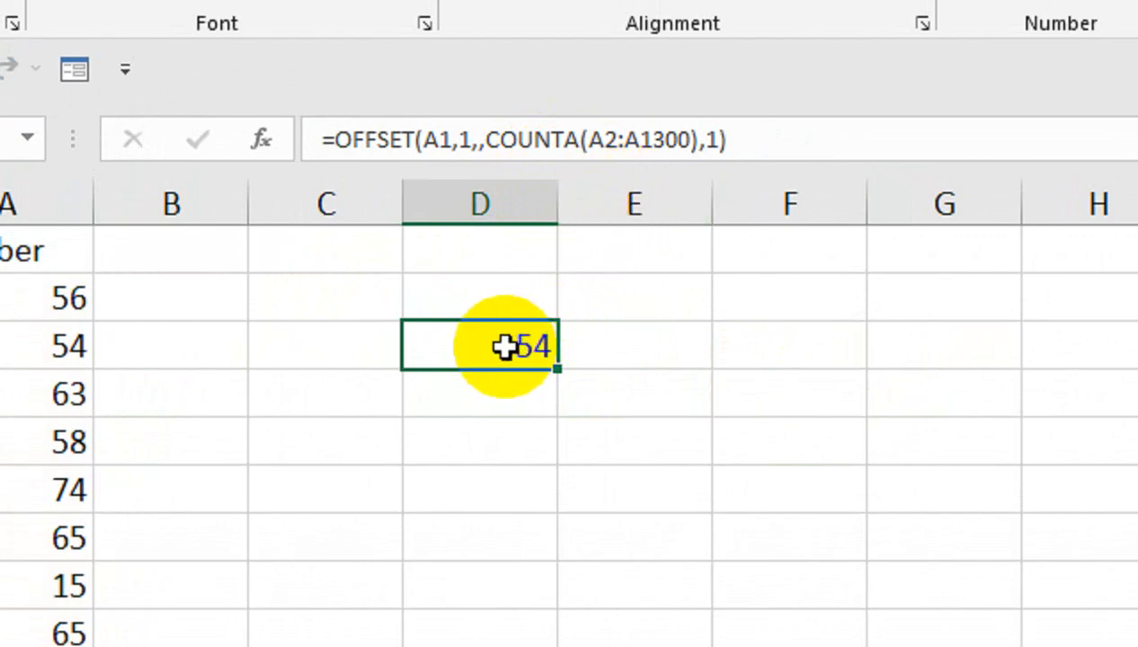
Step: Clear the formula from cell D3 and start a new defined name called RANGE
{"action": "key", "text": "Delete"}
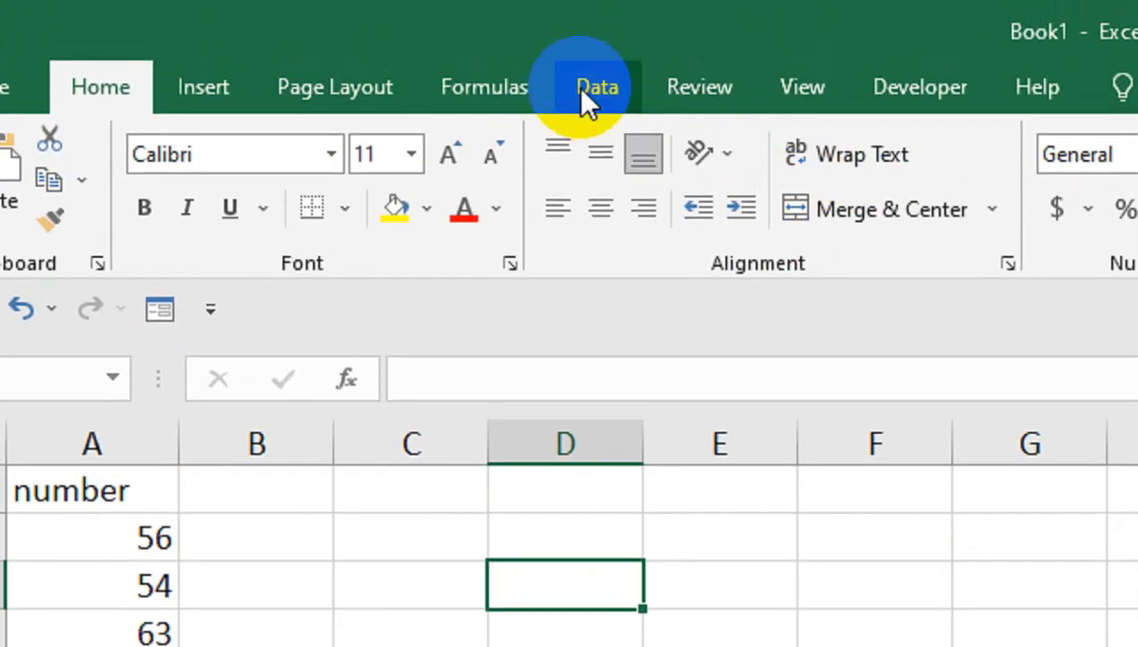
{"action": "left_click", "coordinate": [517, 95]}
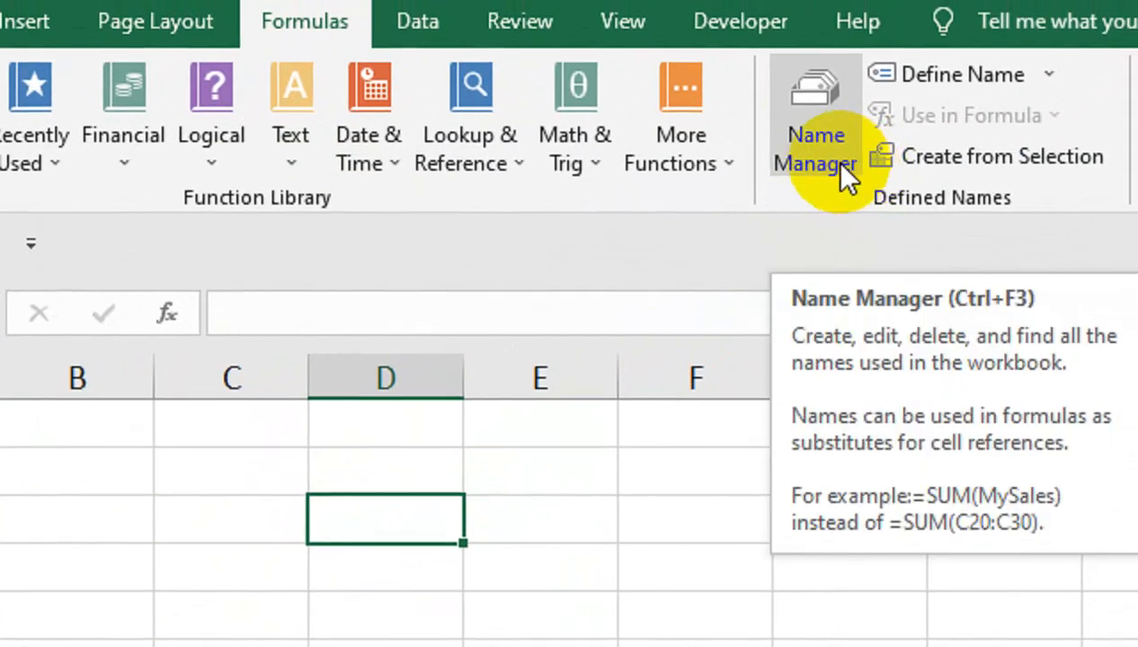
{"action": "left_click", "coordinate": [815, 146]}
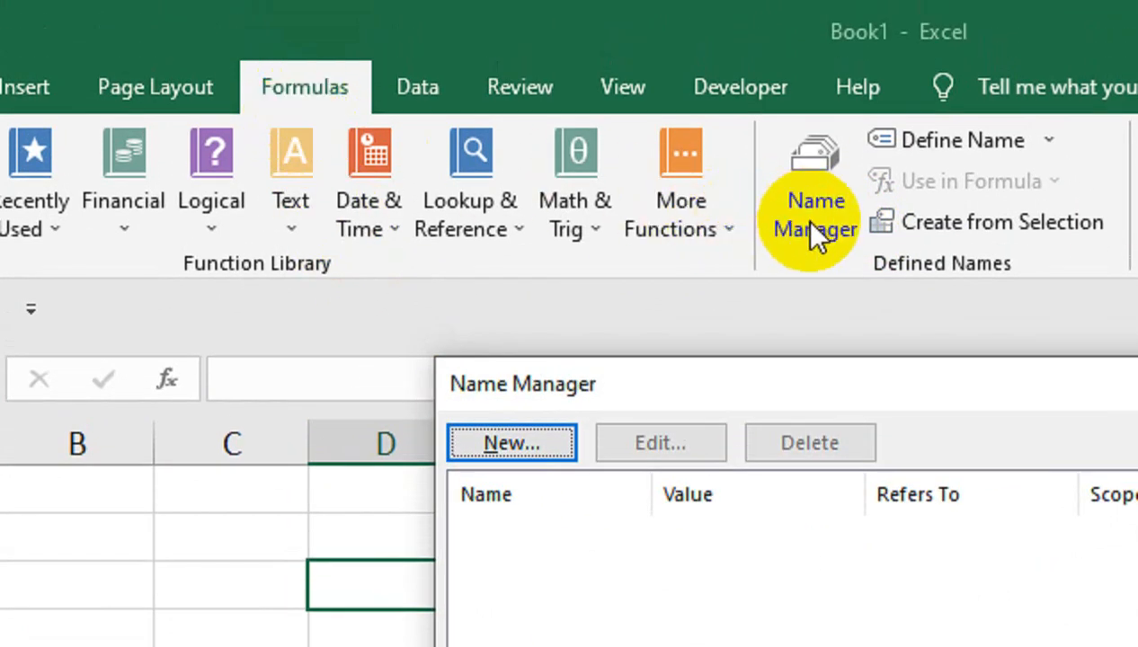
{"action": "left_click", "coordinate": [550, 436]}
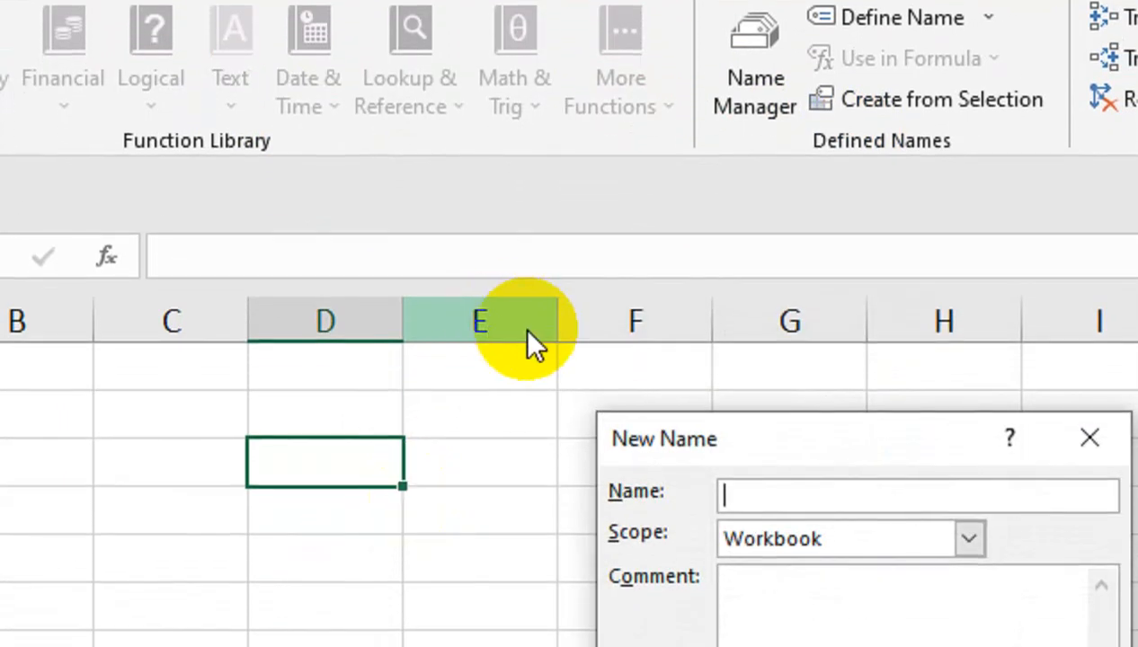
{"action": "left_click_drag", "start_coordinate": [671, 458], "coordinate": [183, 444]}
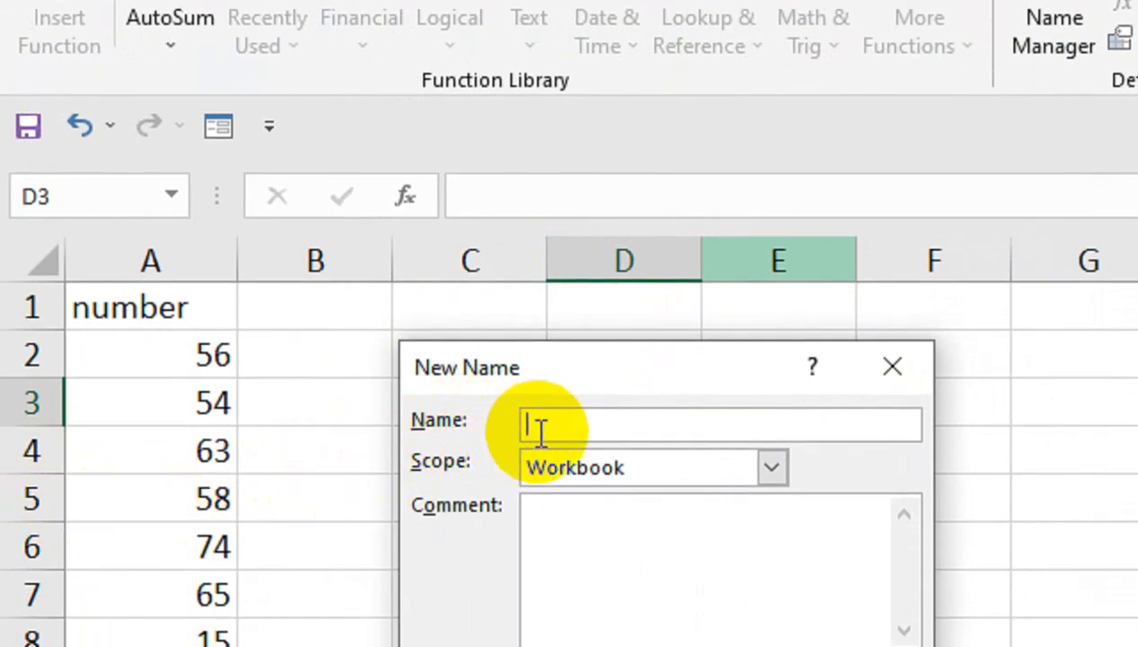
{"action": "type", "text": "RANGE"}
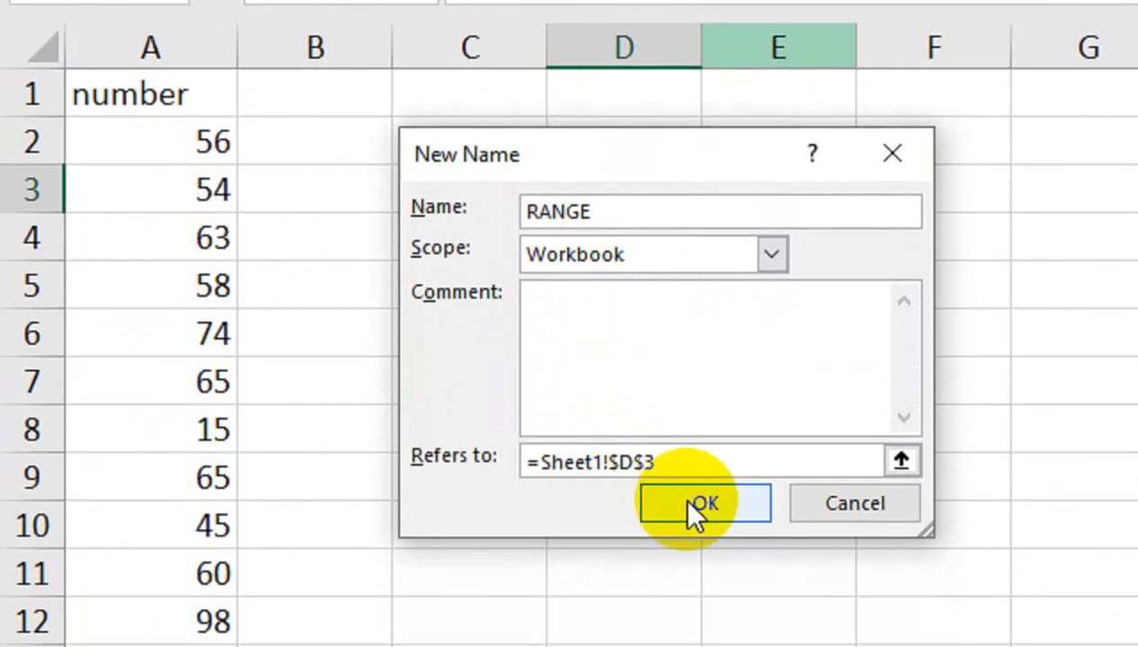
Step: Replace the reference of RANGE with an OFFSET formula starting at Sheet1!$A$1, with 1 as rows, empty cols and COUNTA as height
{"action": "left_click_drag", "start_coordinate": [690, 483], "coordinate": [541, 457]}
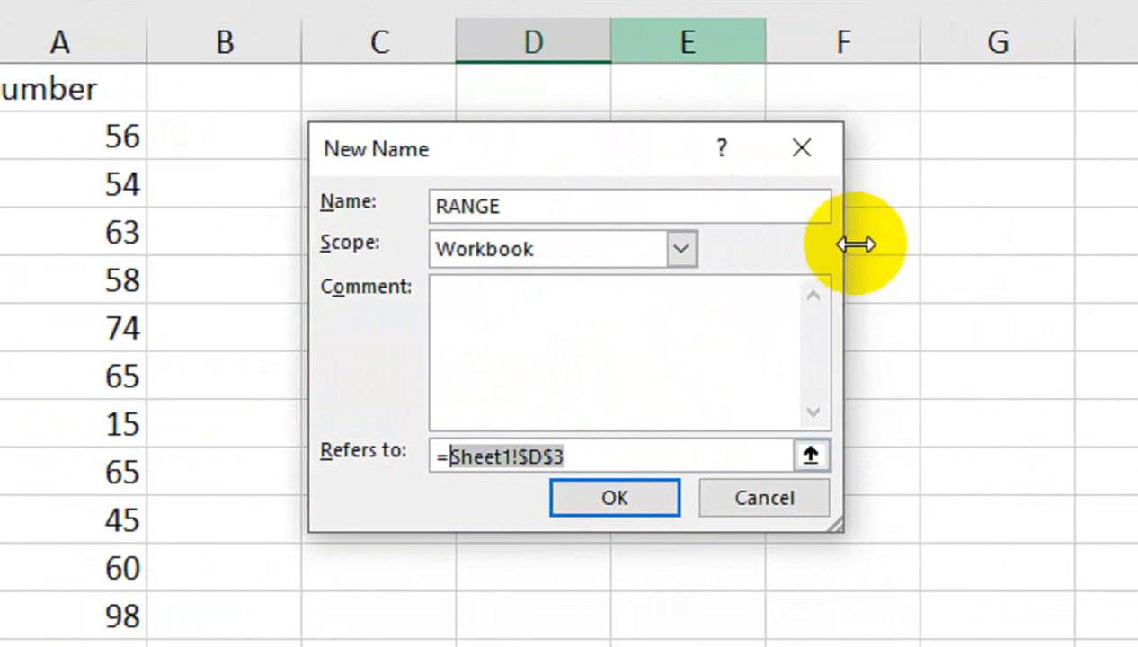
{"action": "left_click_drag", "start_coordinate": [855, 244], "coordinate": [1137, 244]}
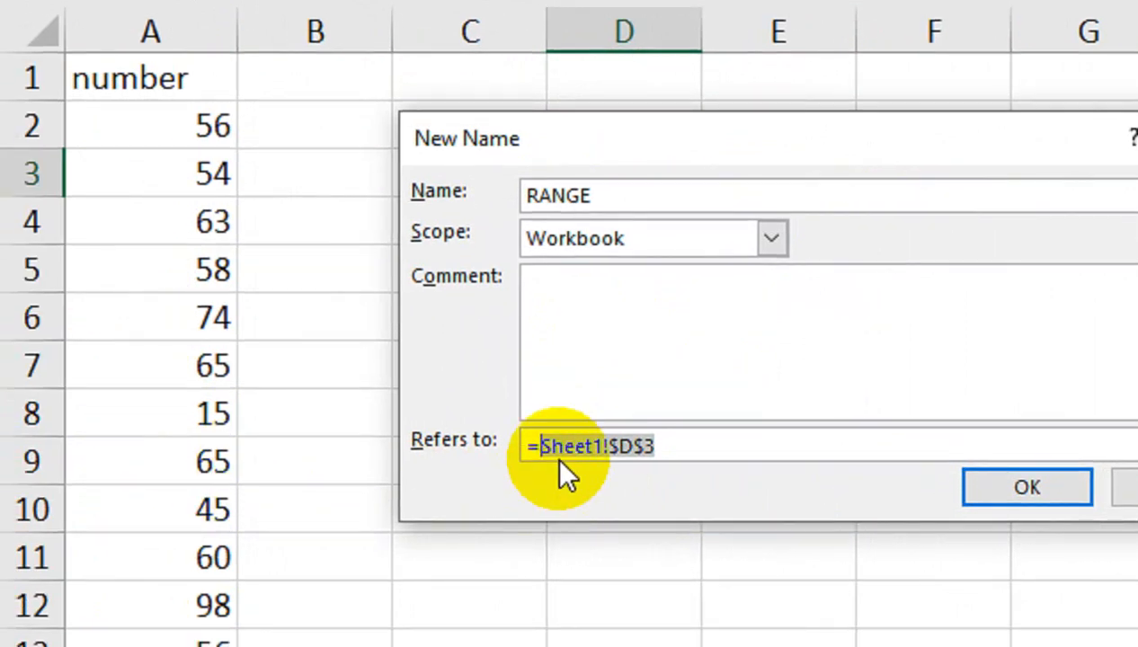
{"action": "type", "text": "O"}
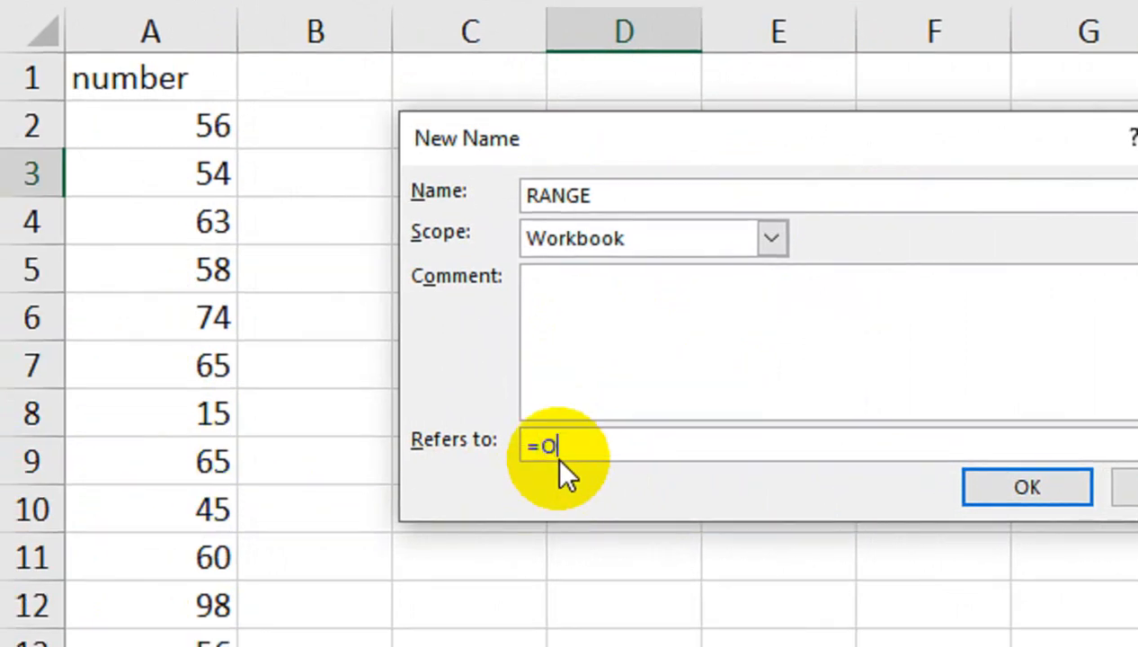
{"action": "type", "text": "FFSET("}
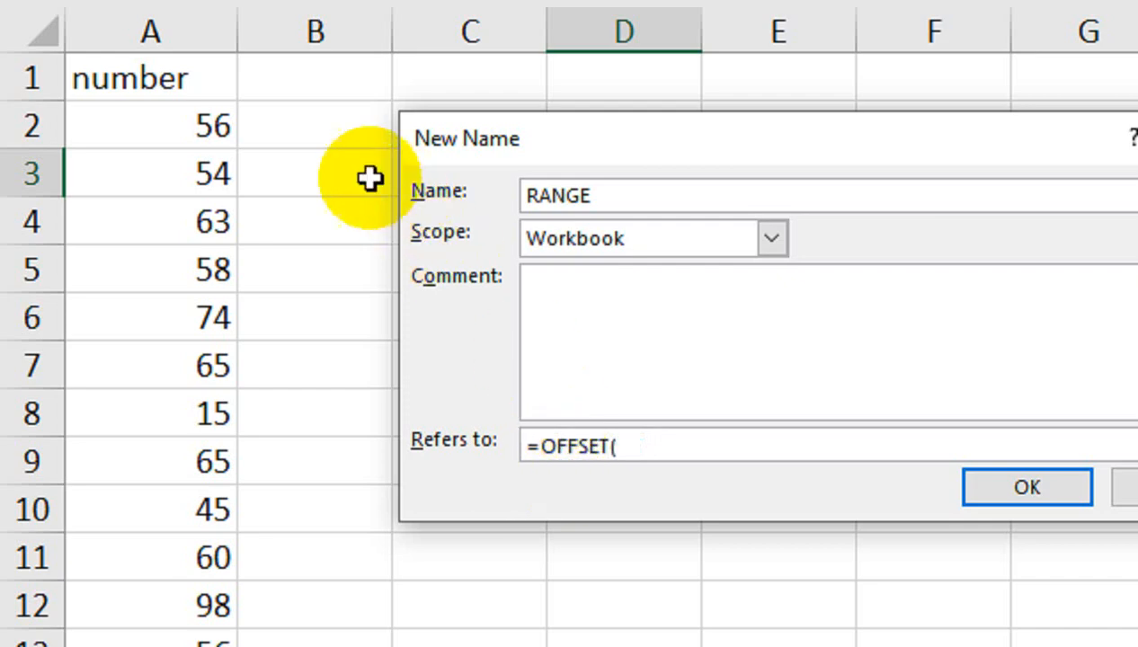
{"action": "left_click", "coordinate": [211, 90]}
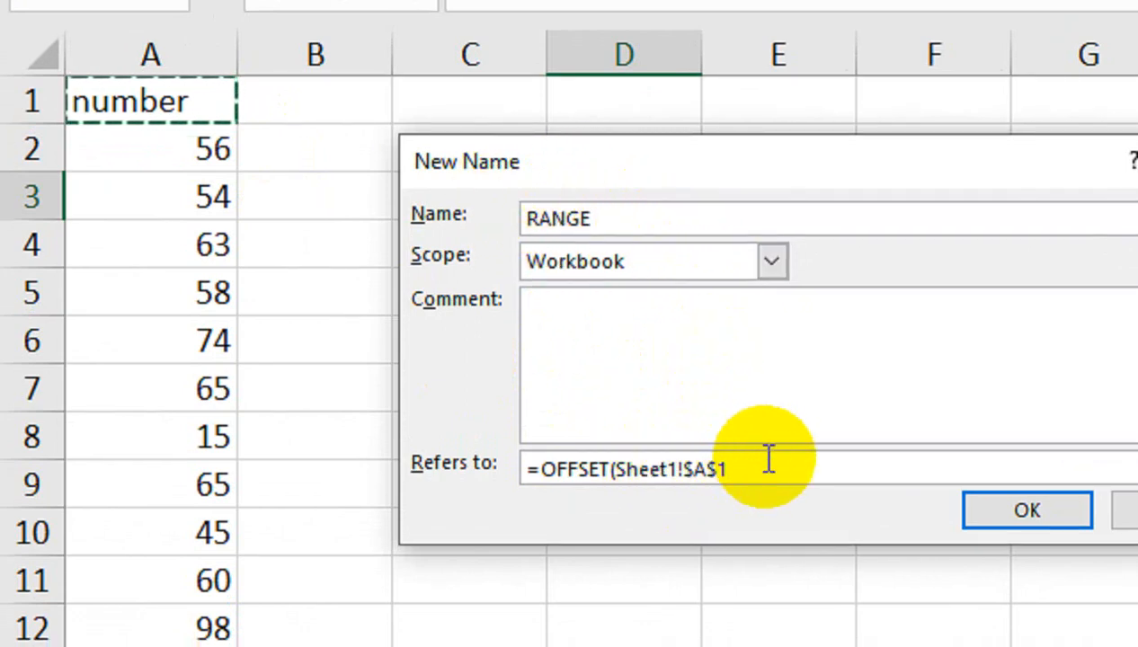
{"action": "type", "text": ",1,,COUNTA("}
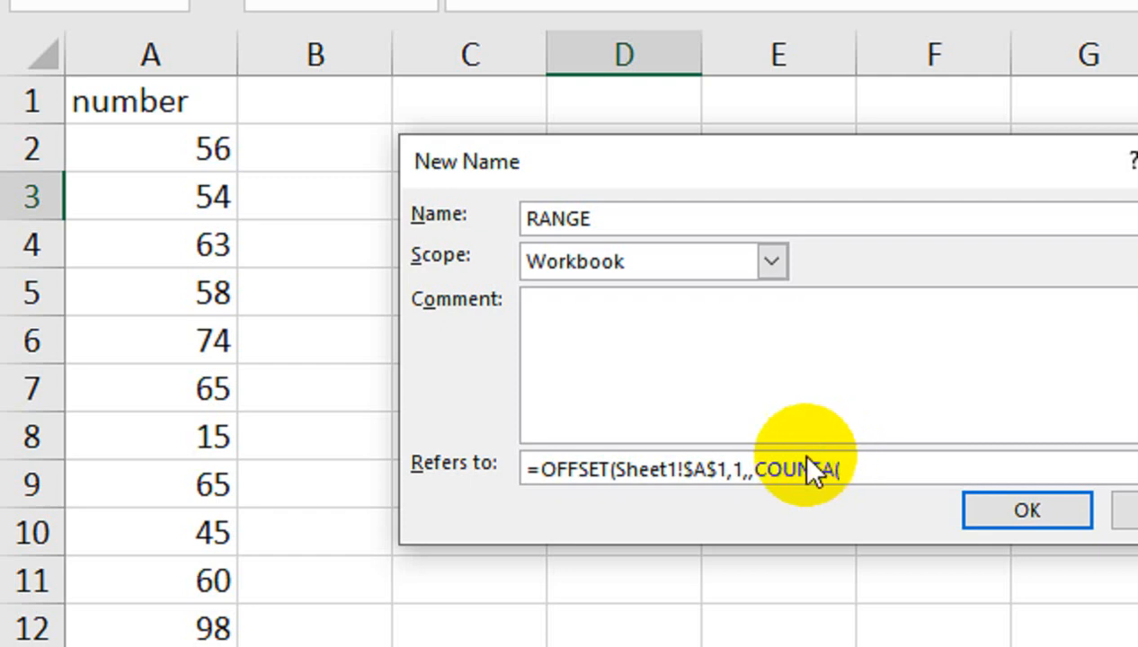
Step: Give COUNTA in the RANGE definition the range Sheet1!$A$2:$A$1300 and close its bracket
{"action": "left_click", "coordinate": [213, 160]}
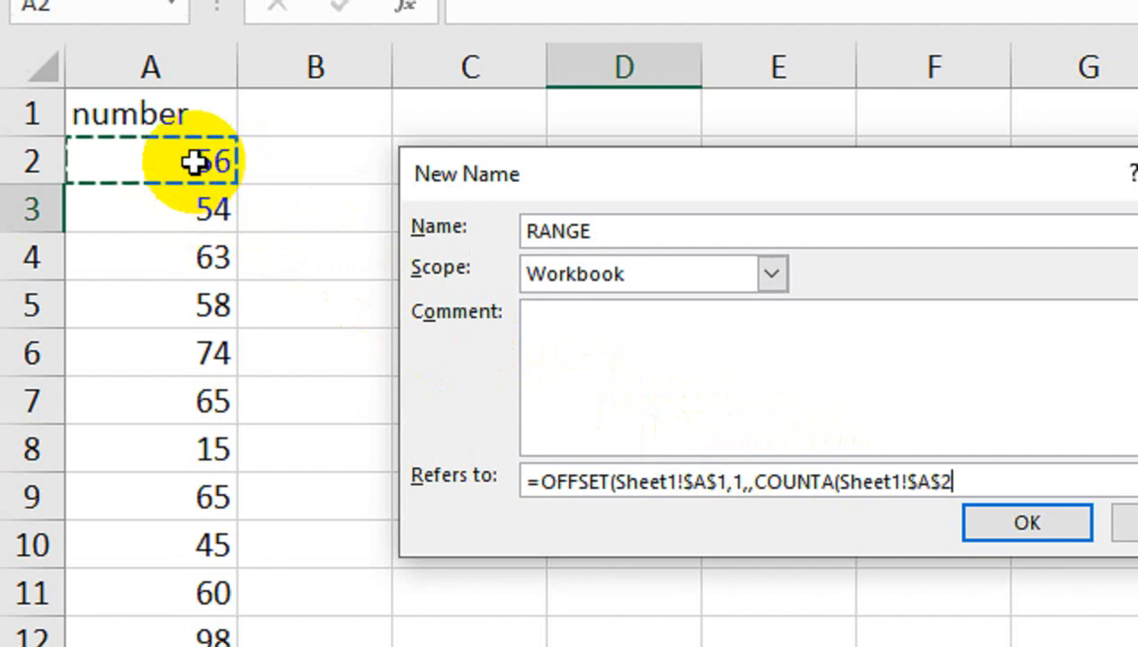
{"action": "left_click_drag", "start_coordinate": [194, 161], "coordinate": [200, 486]}
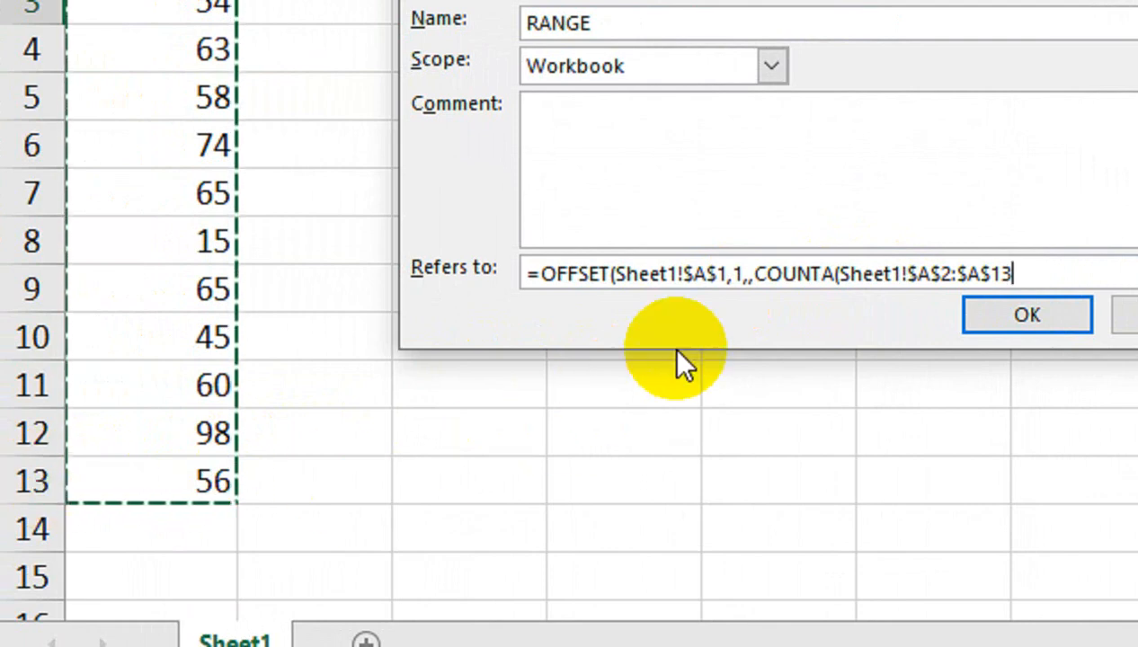
{"action": "left_click", "coordinate": [1053, 272]}
{"action": "type", "text": "00"}
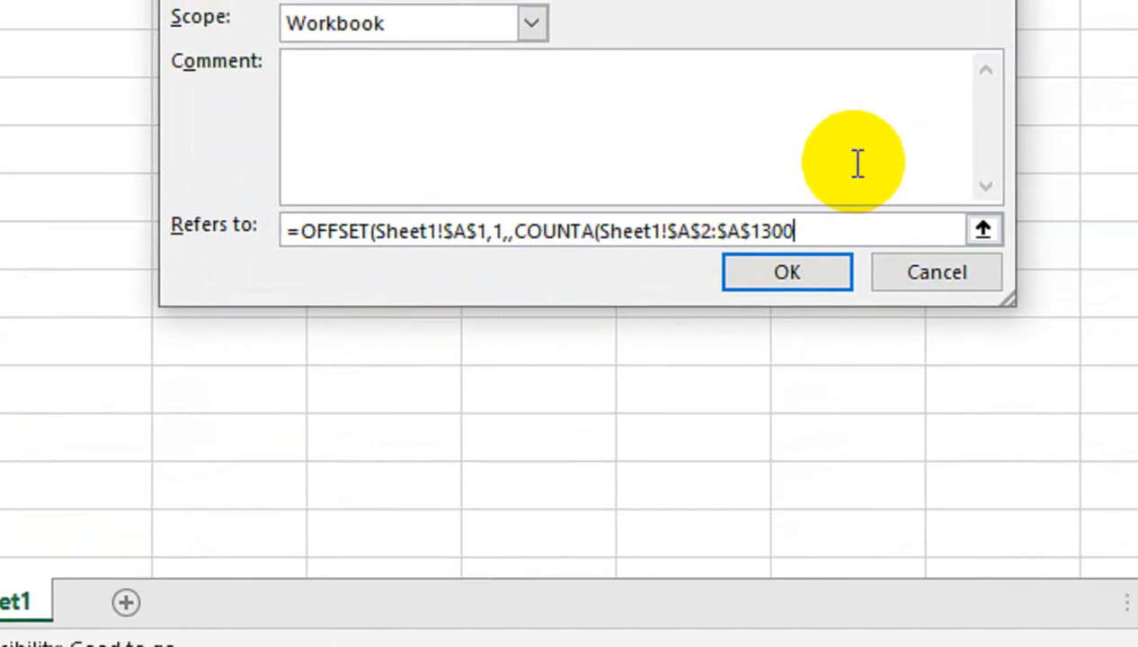
{"action": "type", "text": ")"}
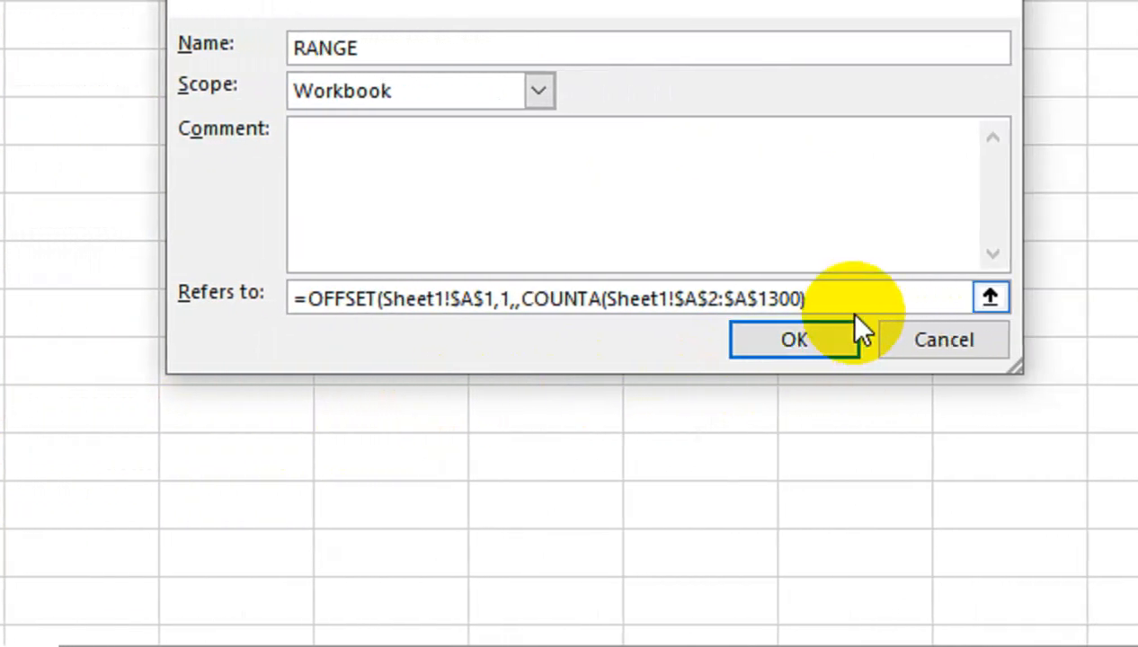
Step: Finish the RANGE definition with a width of 1, save it, and check its covered cells before closing the Name Manager
{"action": "type", "text": ",1)"}
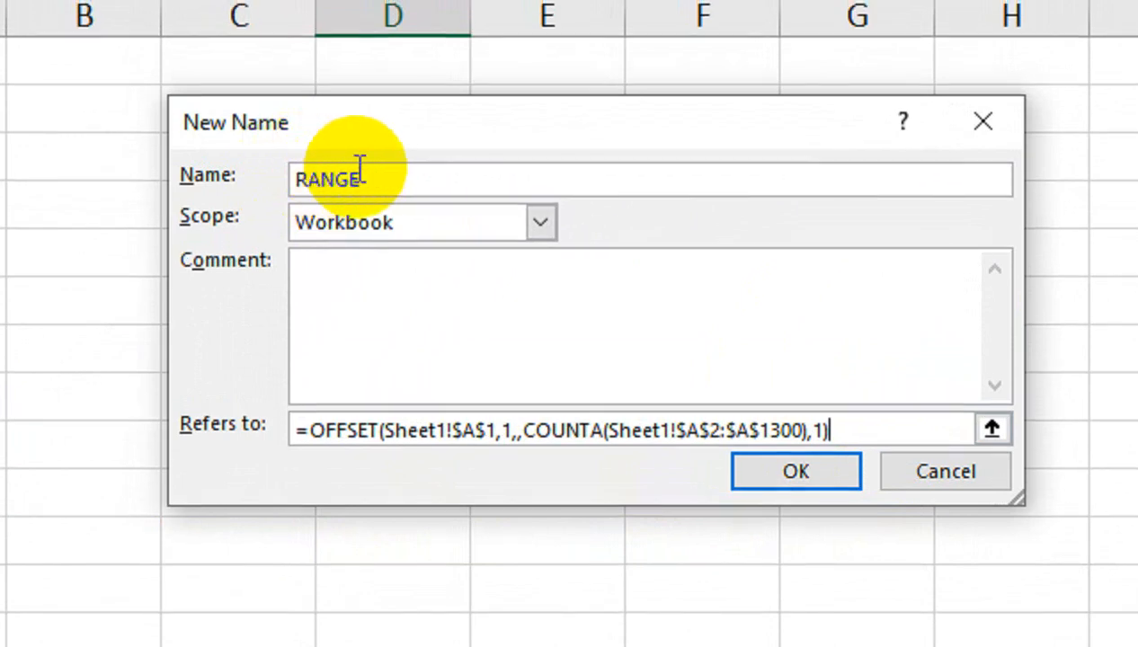
{"action": "left_click", "coordinate": [761, 486]}
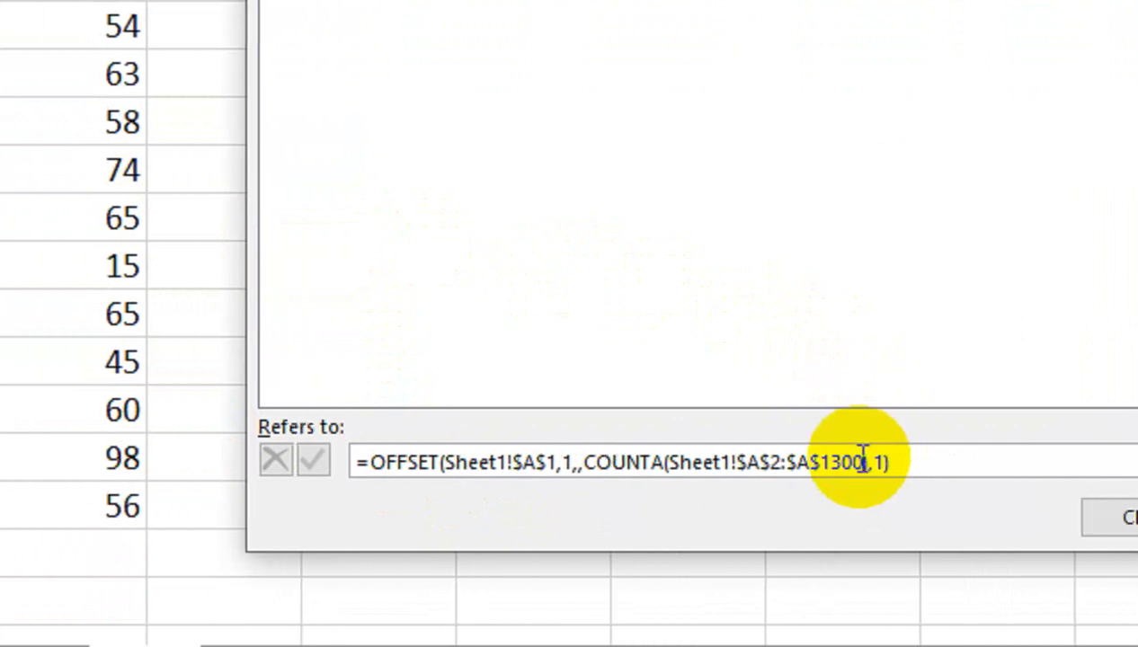
{"action": "left_click", "coordinate": [861, 460]}
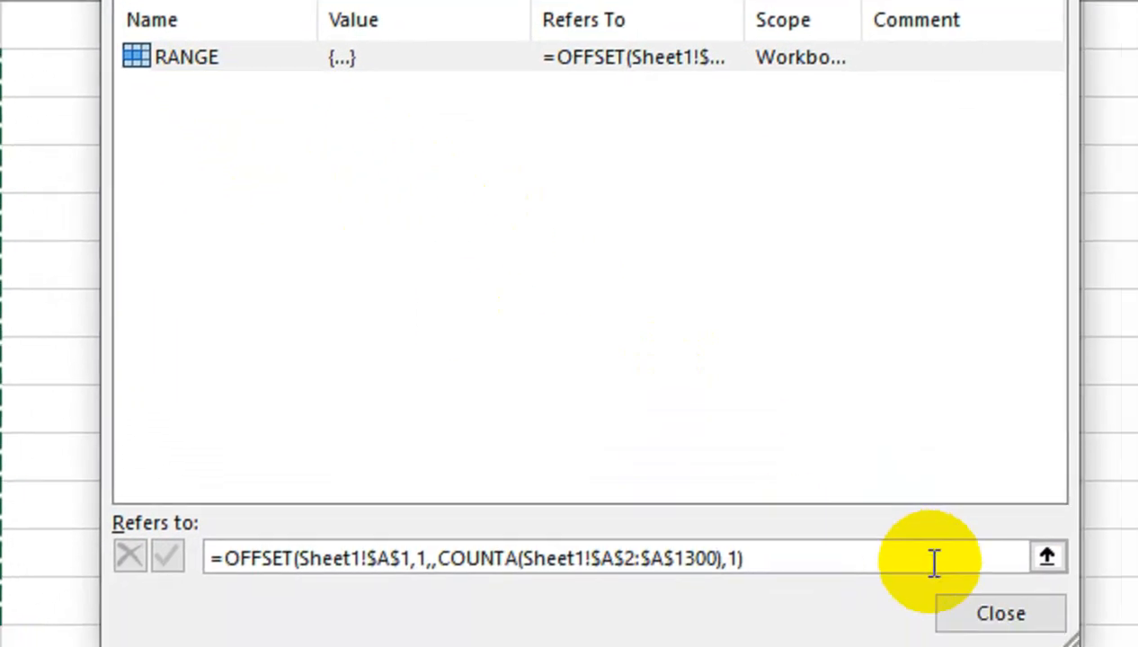
{"action": "left_click", "coordinate": [876, 493]}
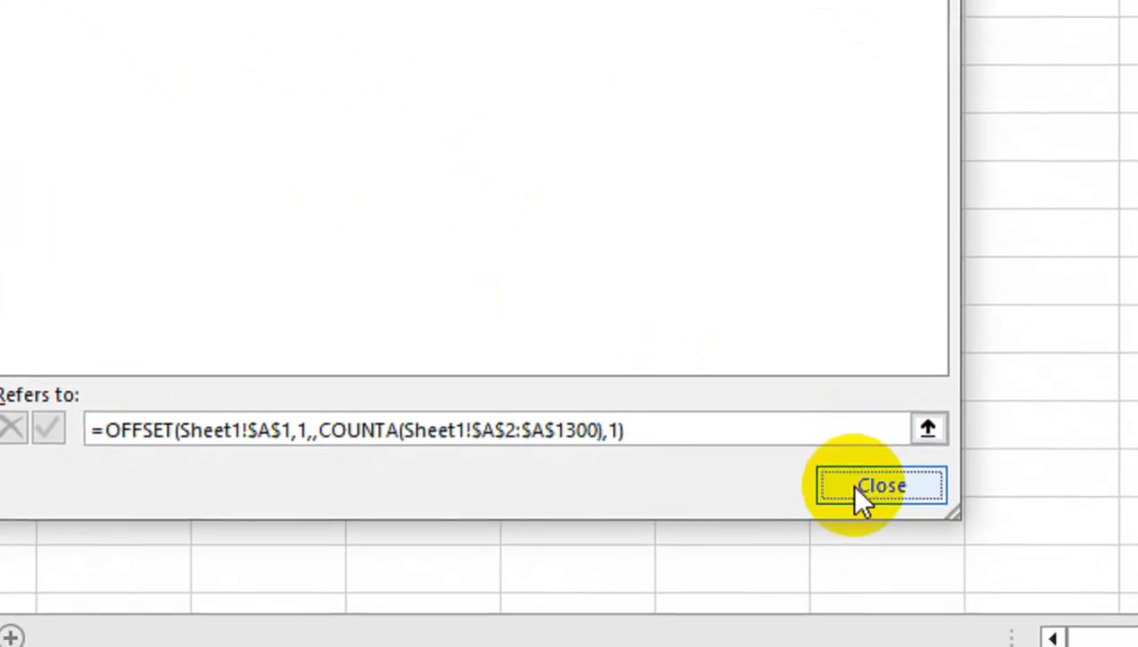
Step: Enter the formula =SUM(RANGE) in cell E7 and reselect the cell
{"action": "left_click", "coordinate": [444, 180]}
{"action": "type", "text": "="}
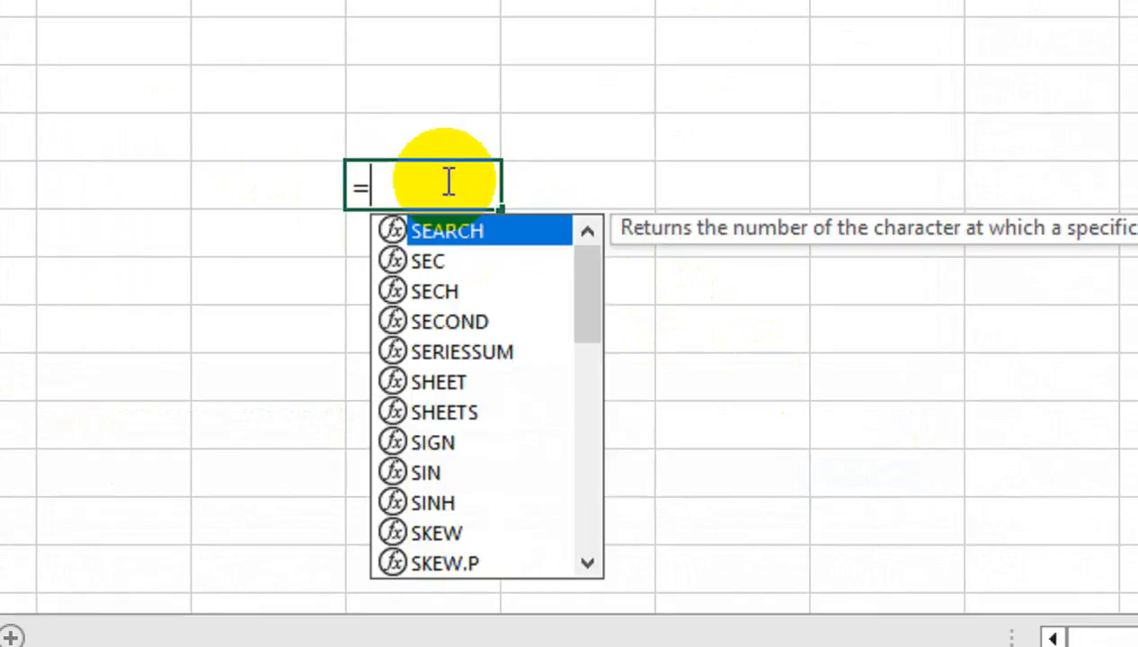
{"action": "type", "text": "SUM(RAN"}
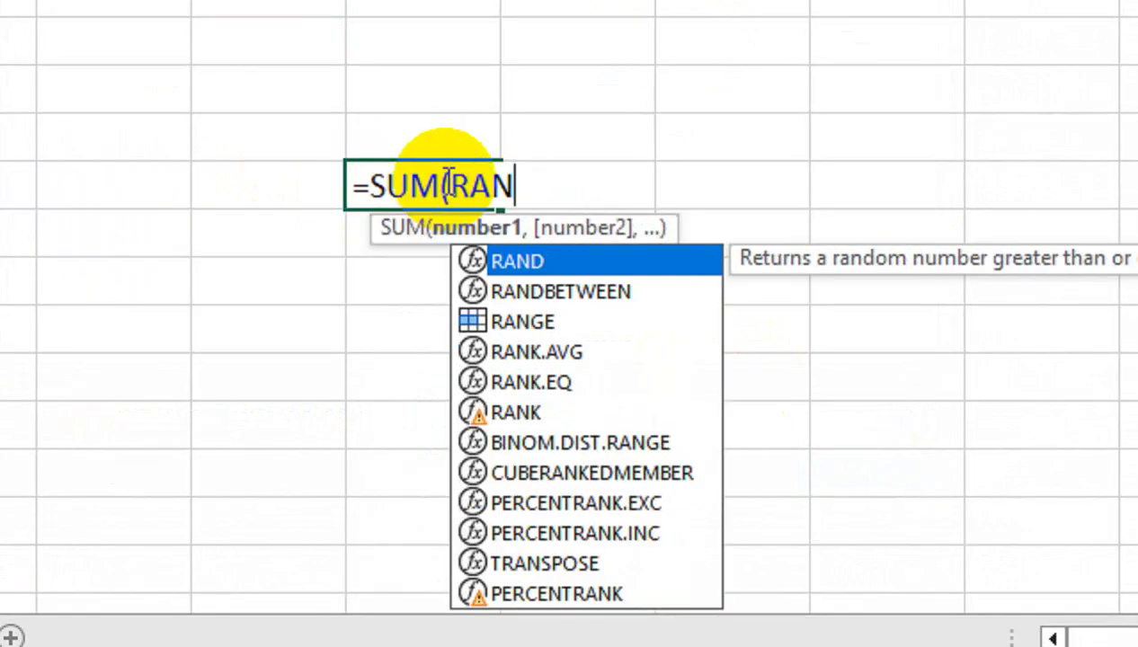
{"action": "type", "text": "G"}
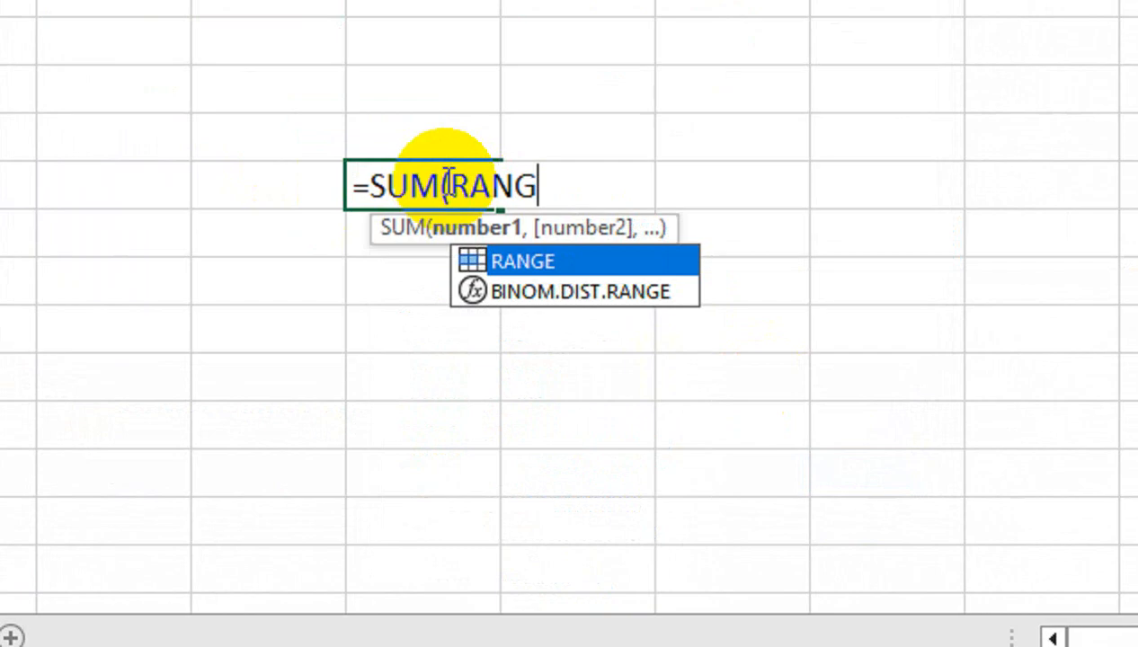
{"action": "double_click", "coordinate": [548, 261]}
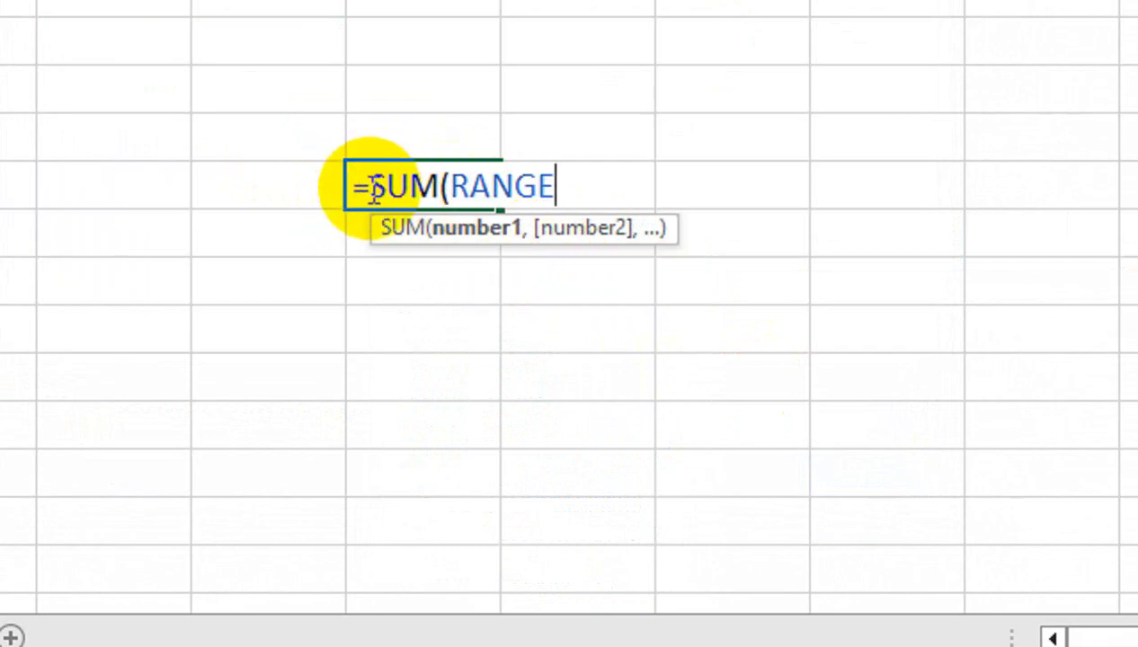
{"action": "type", "text": ")"}
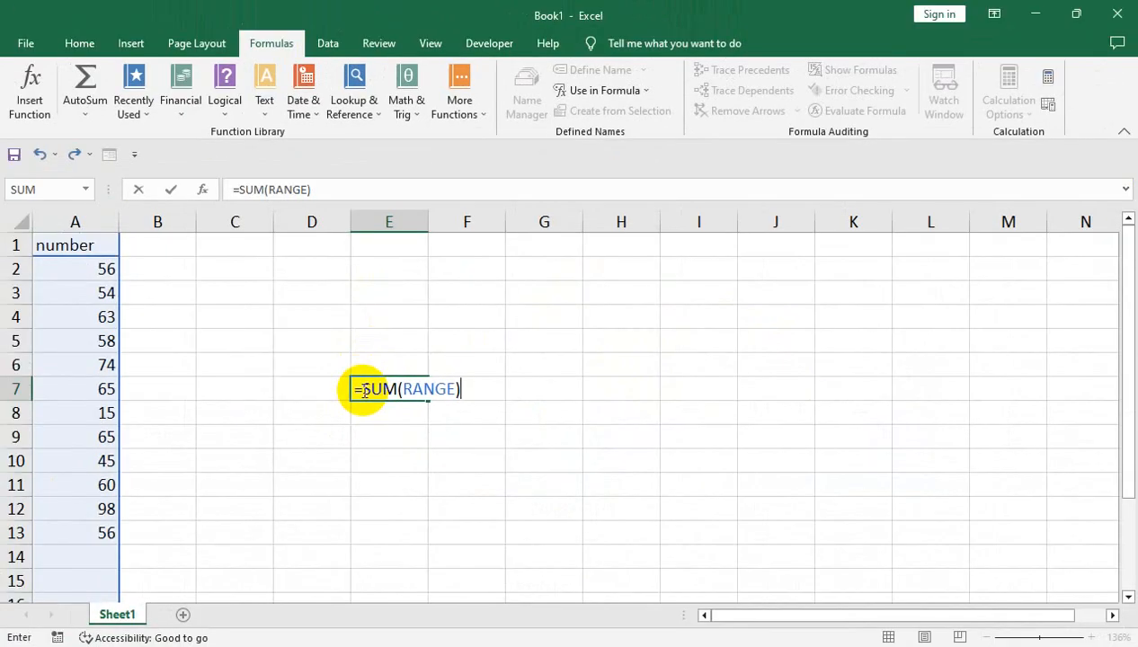
{"action": "key", "text": "Return"}
{"action": "left_click", "coordinate": [363, 388]}
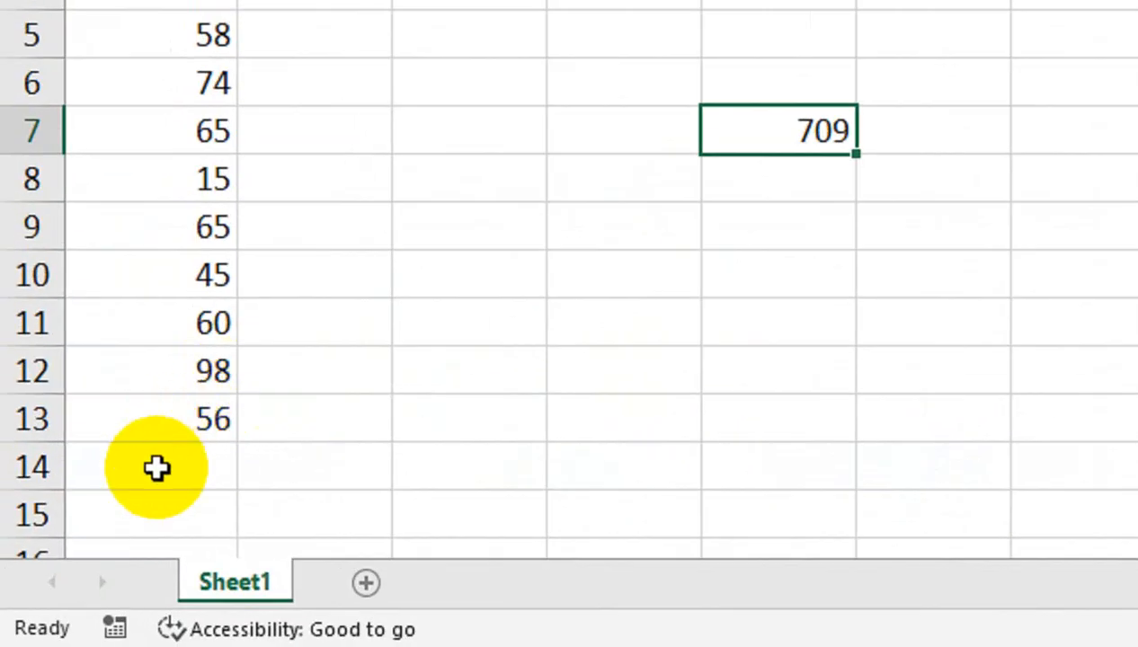
Step: Add the numbers 100, 100 and 91 below the list in cells A14 to A16
{"action": "left_click", "coordinate": [157, 469]}
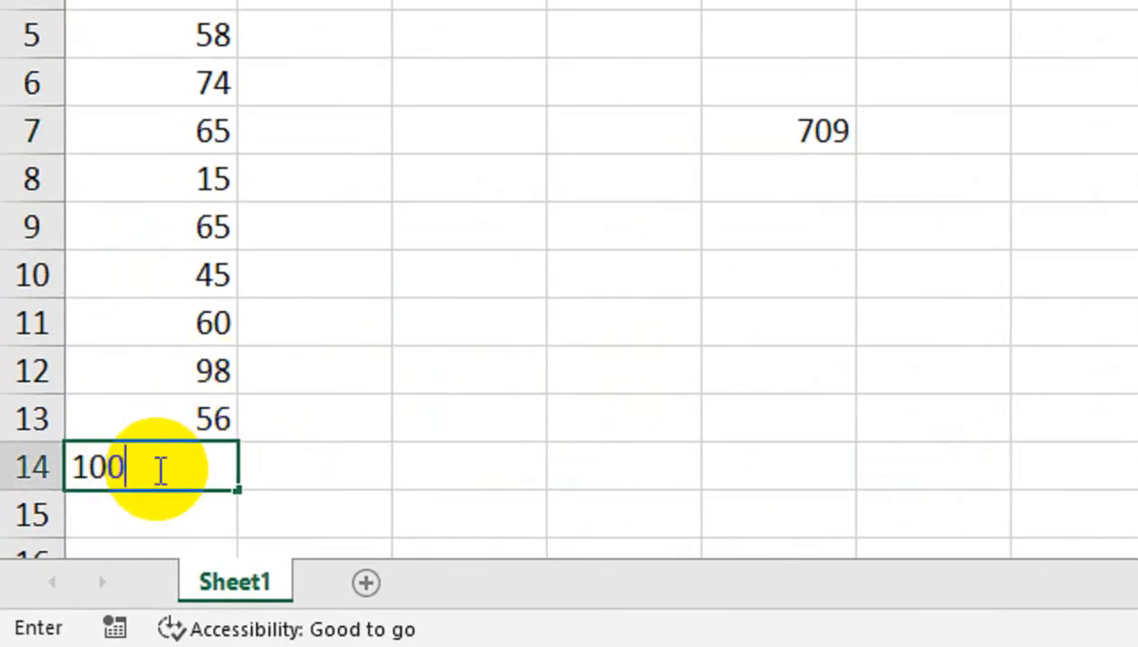
{"action": "type", "text": "100"}
{"action": "key", "text": "Return"}
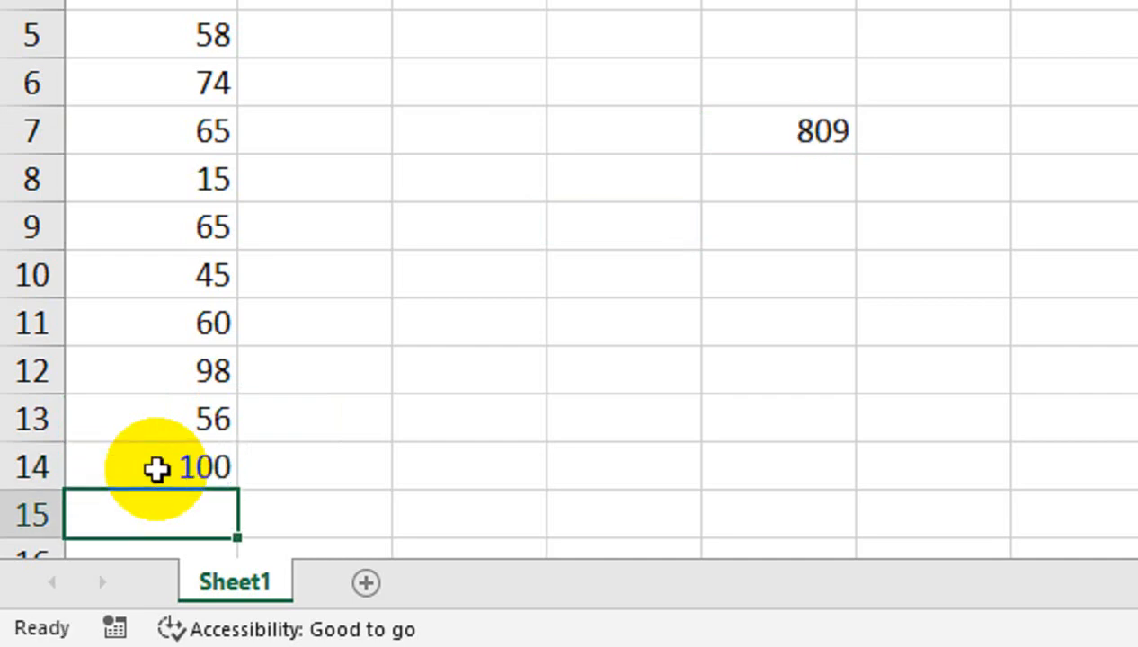
{"action": "key", "text": "Return"}
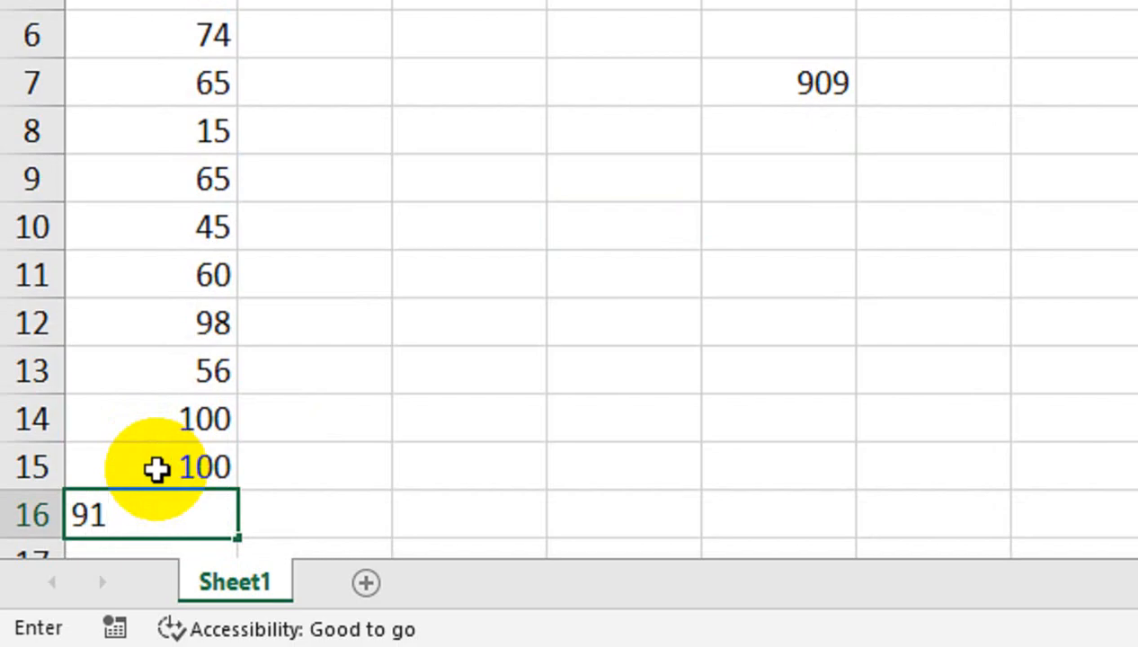
{"action": "type", "text": "91"}
{"action": "key", "text": "Return"}
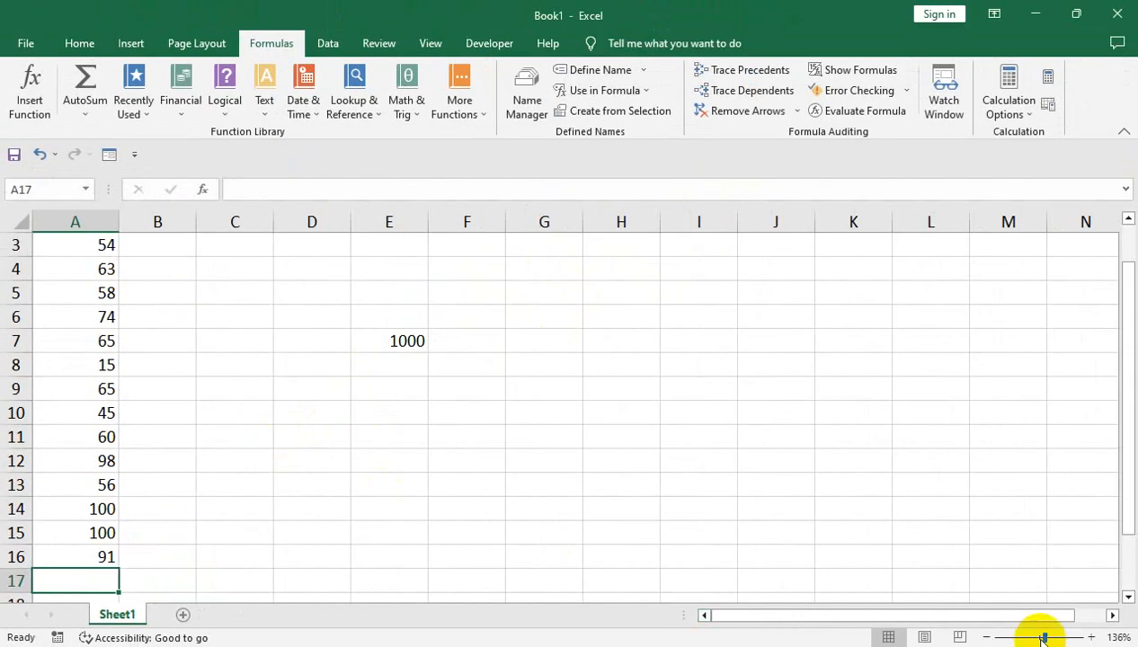
Step: Review the RANGE definition in the Name Manager to see which cells of column A it covers, and close the manager
{"action": "left_click_drag", "start_coordinate": [1042, 636], "coordinate": [1040, 637]}
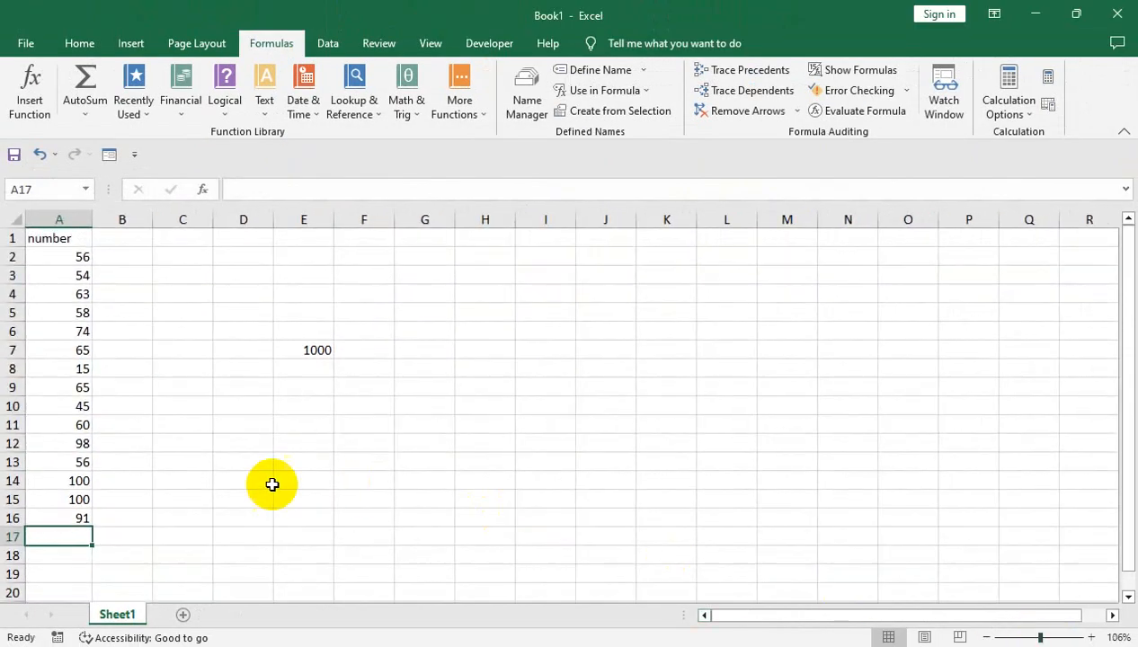
{"action": "left_click", "coordinate": [99, 404]}
{"action": "left_click", "coordinate": [82, 386]}
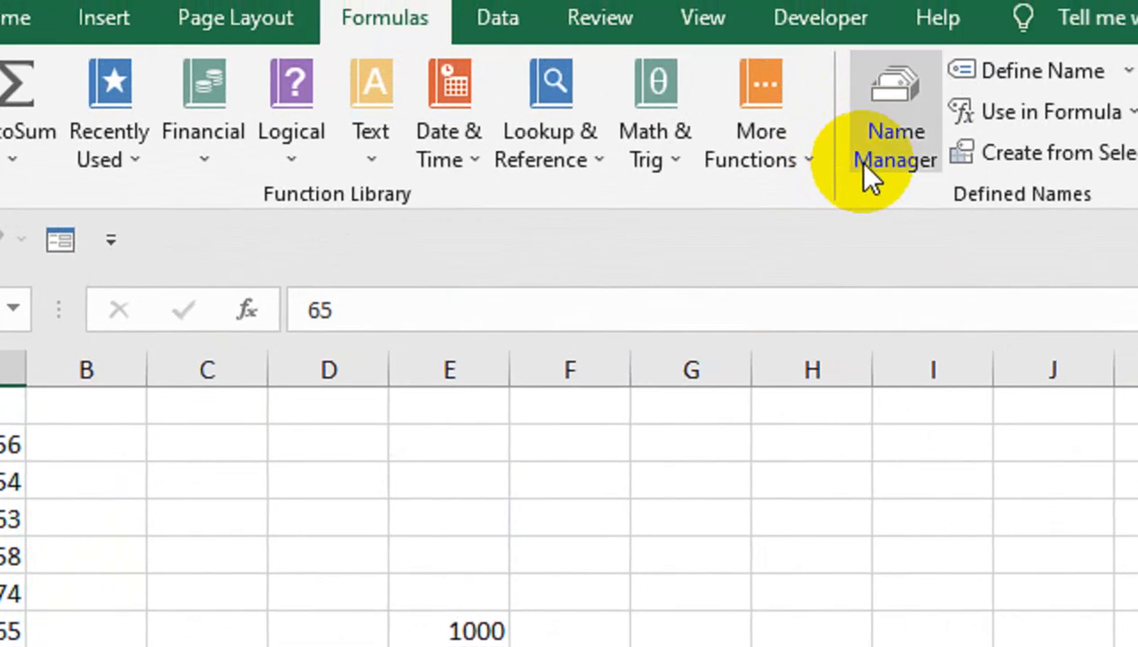
{"action": "left_click", "coordinate": [894, 143]}
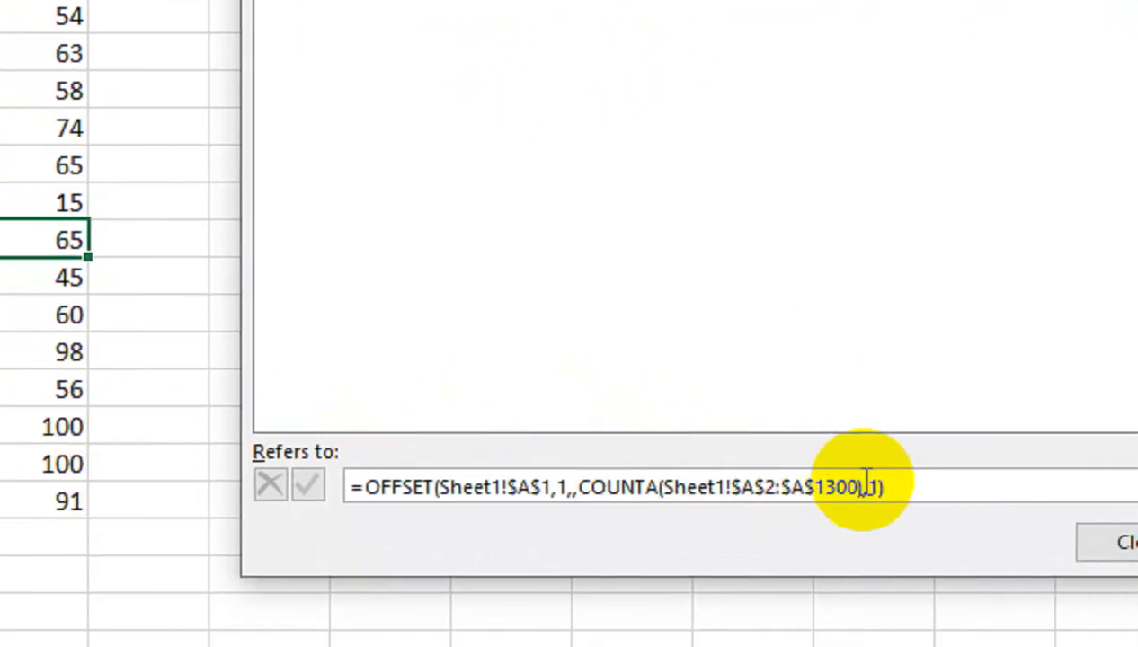
{"action": "left_click", "coordinate": [937, 493]}
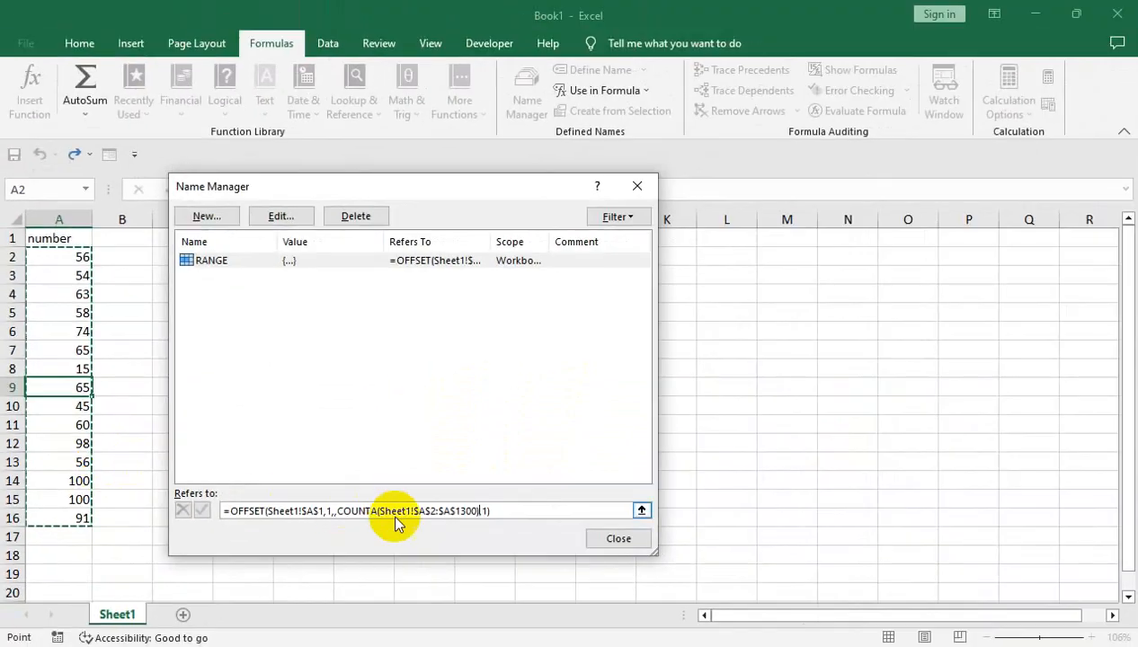
{"action": "left_click", "coordinate": [608, 540]}
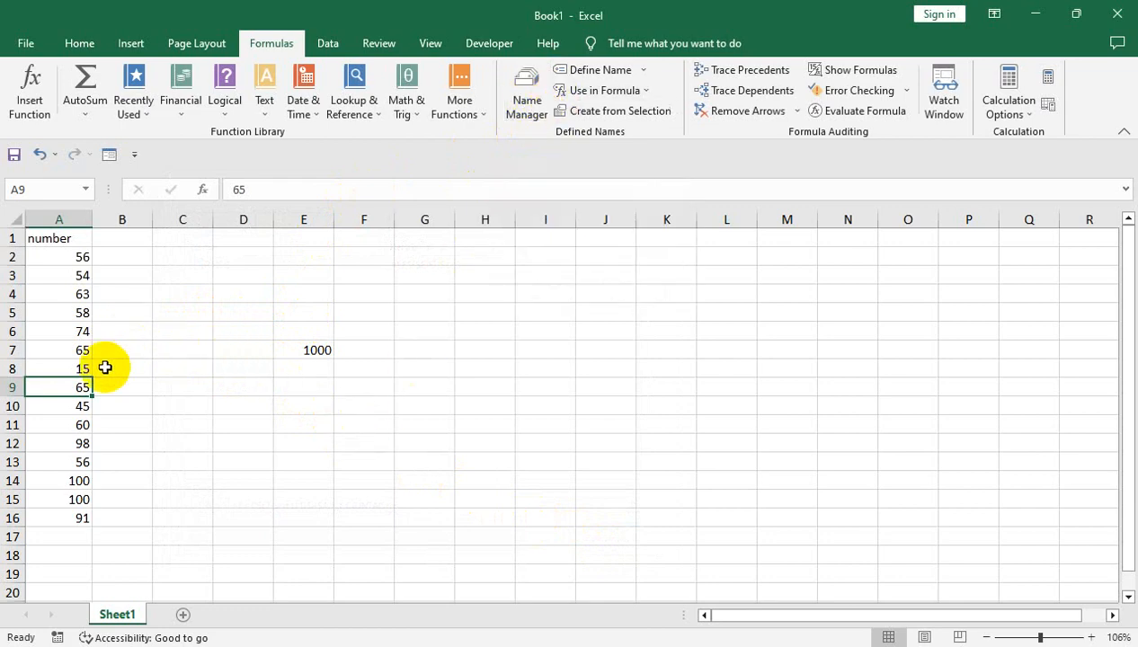
Step: Clear the total in cell E7 and the numbers in cells A10 to A16
{"action": "left_click", "coordinate": [324, 352]}
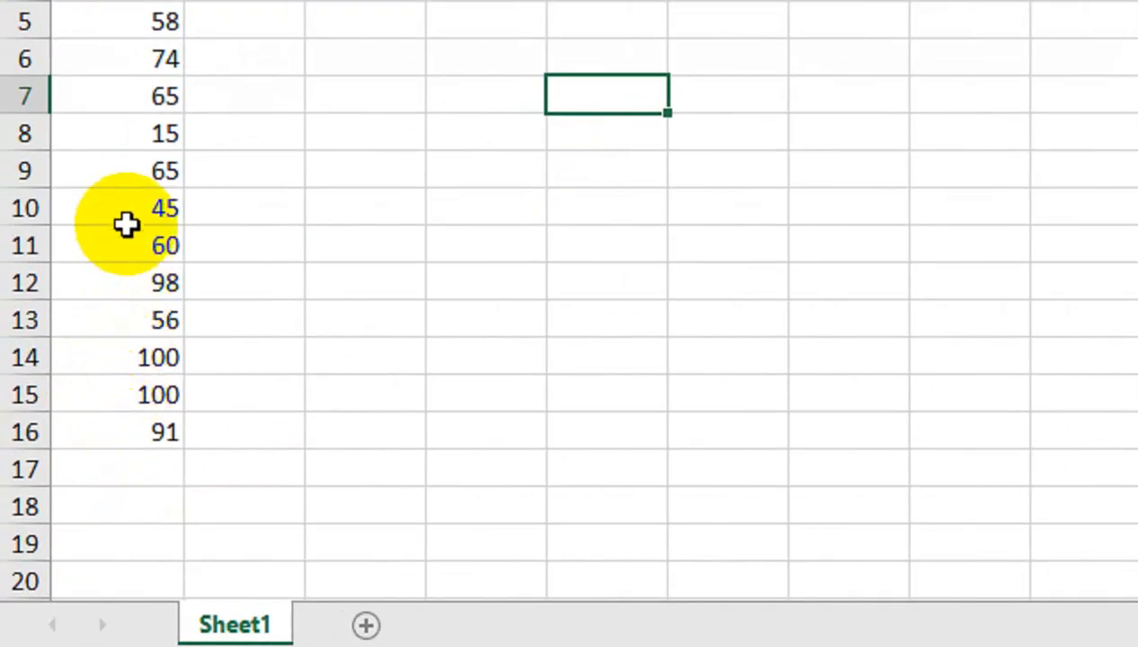
{"action": "left_click_drag", "start_coordinate": [131, 211], "coordinate": [133, 486]}
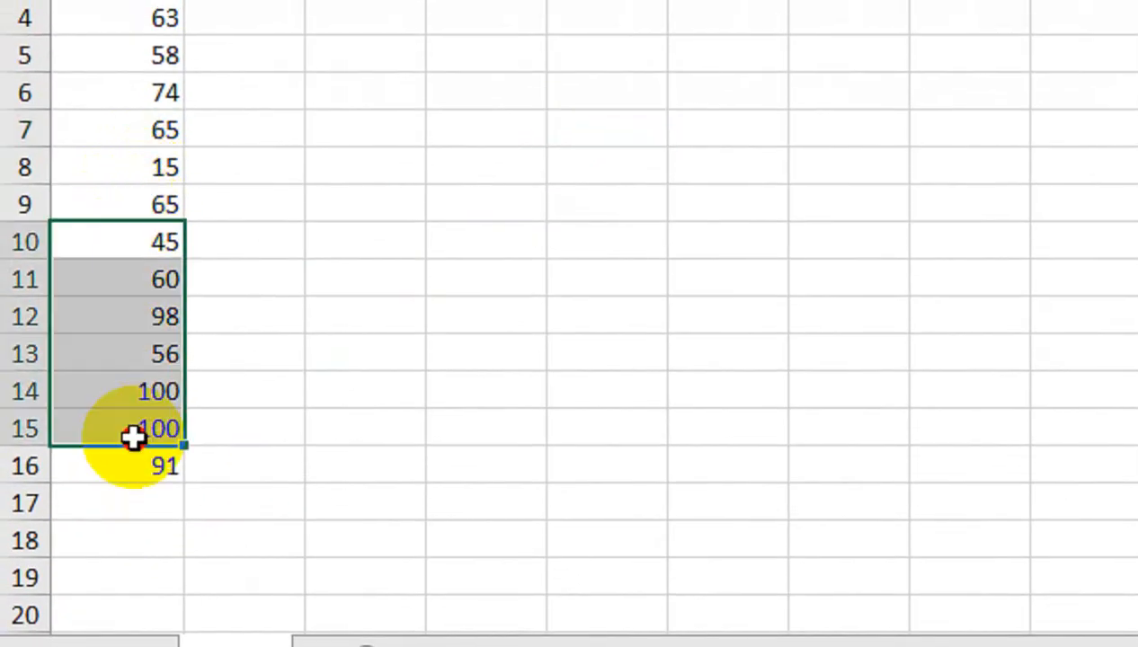
{"action": "key", "text": "Delete"}
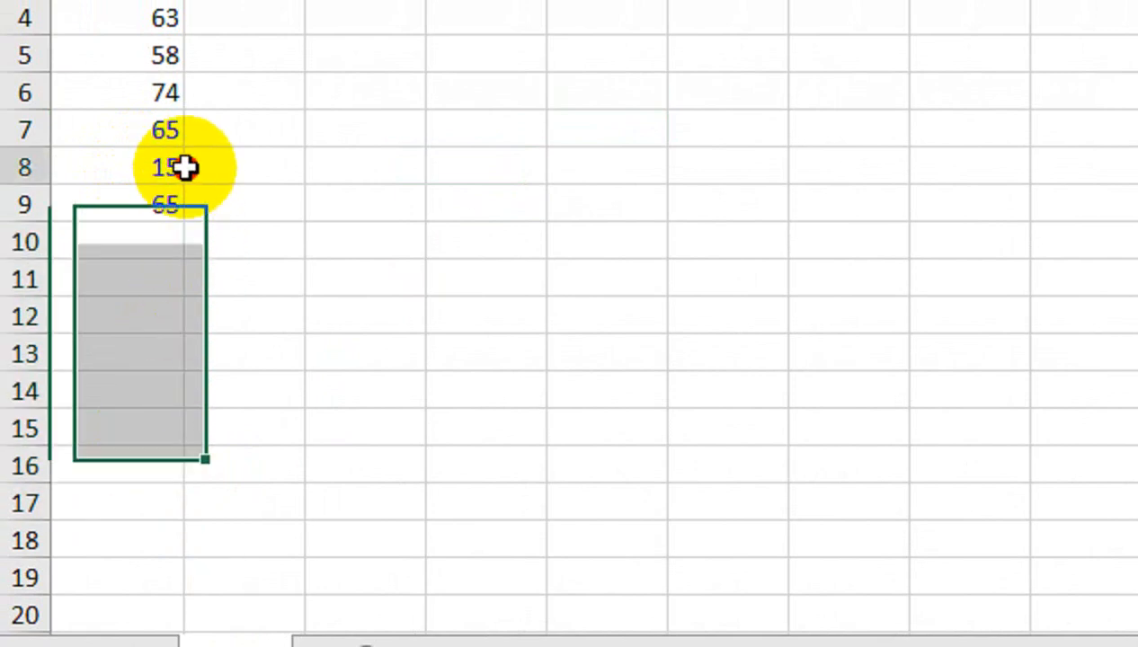
Step: Review which cells of column A the RANGE definition covers in the Name Manager, and close the manager
{"action": "left_click", "coordinate": [153, 169]}
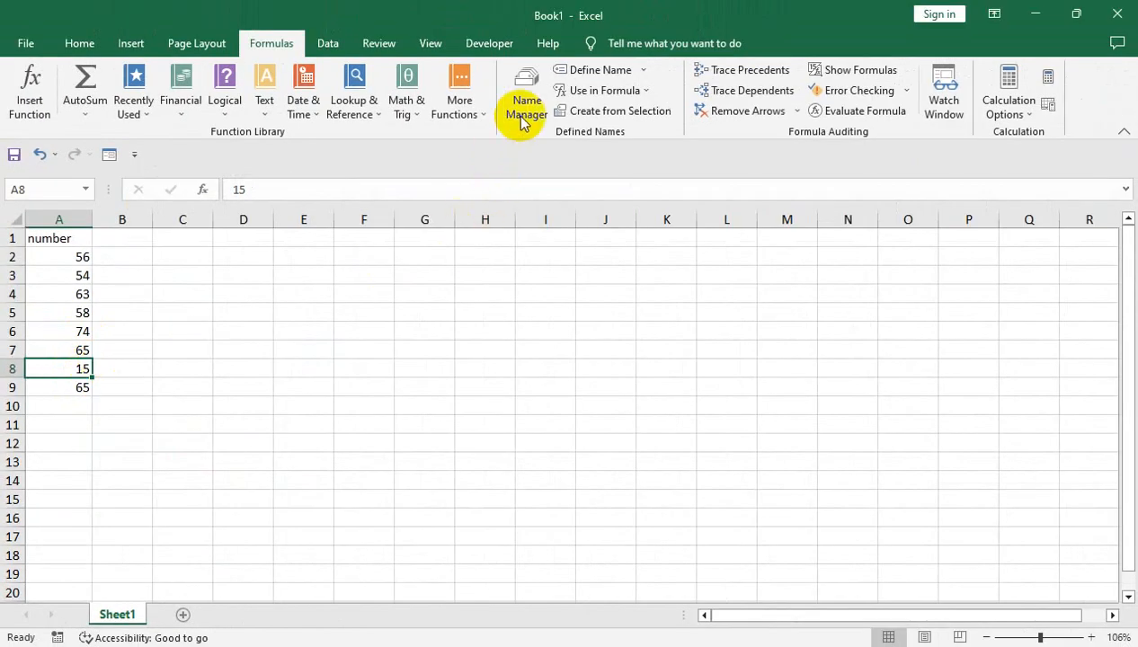
{"action": "left_click", "coordinate": [525, 114]}
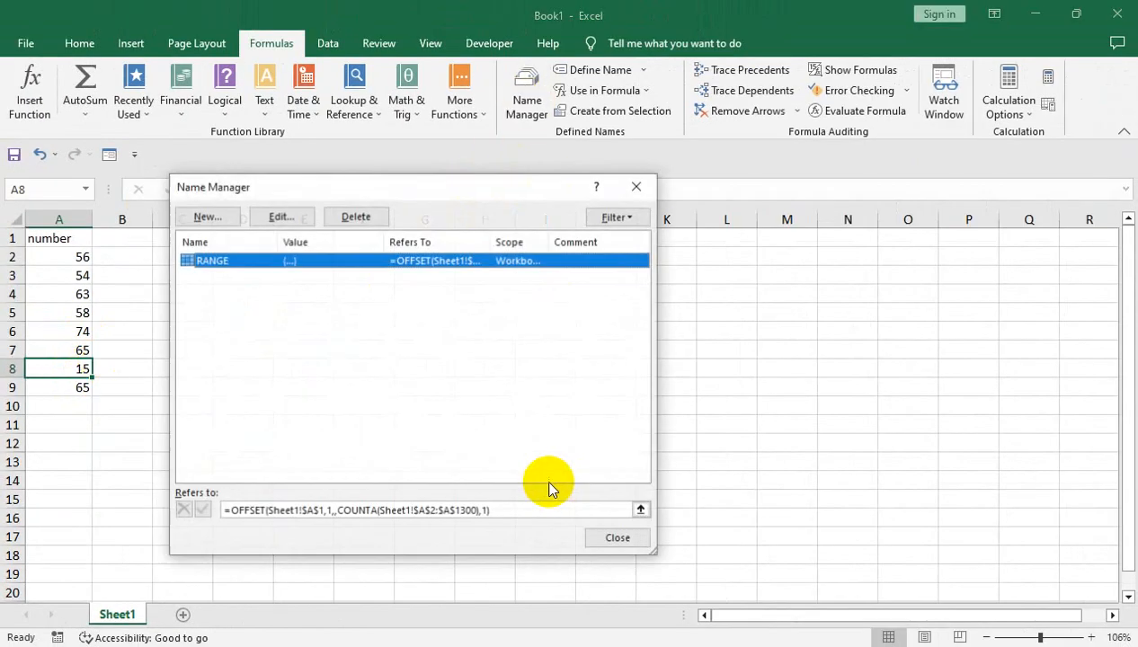
{"action": "left_click", "coordinate": [625, 506]}
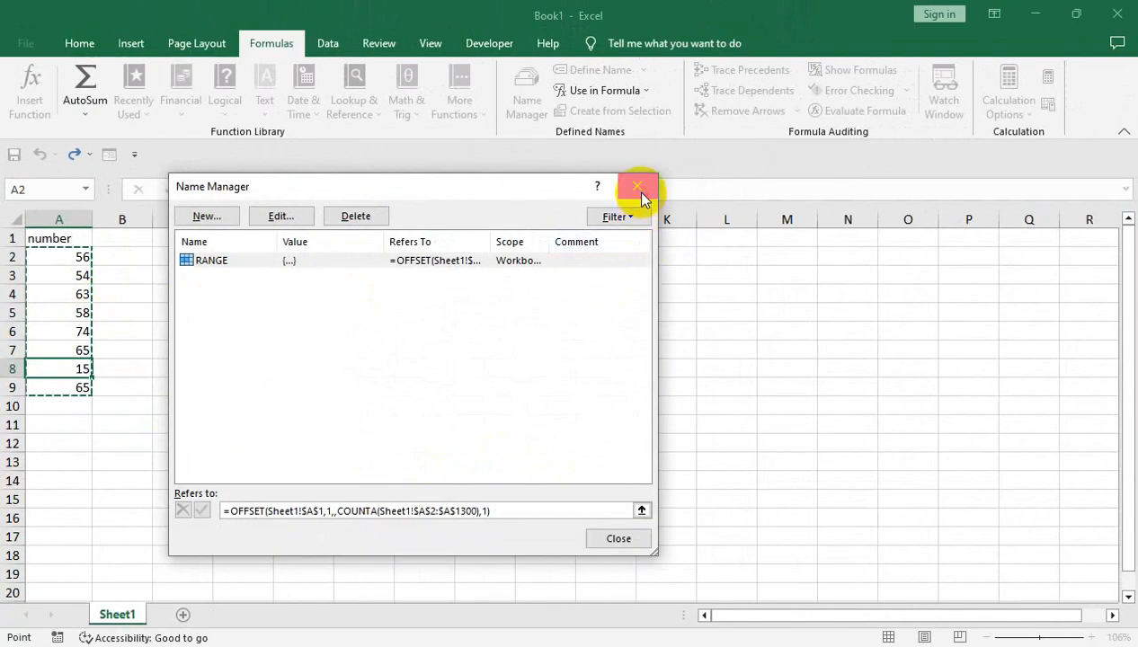
{"action": "left_click", "coordinate": [639, 189]}
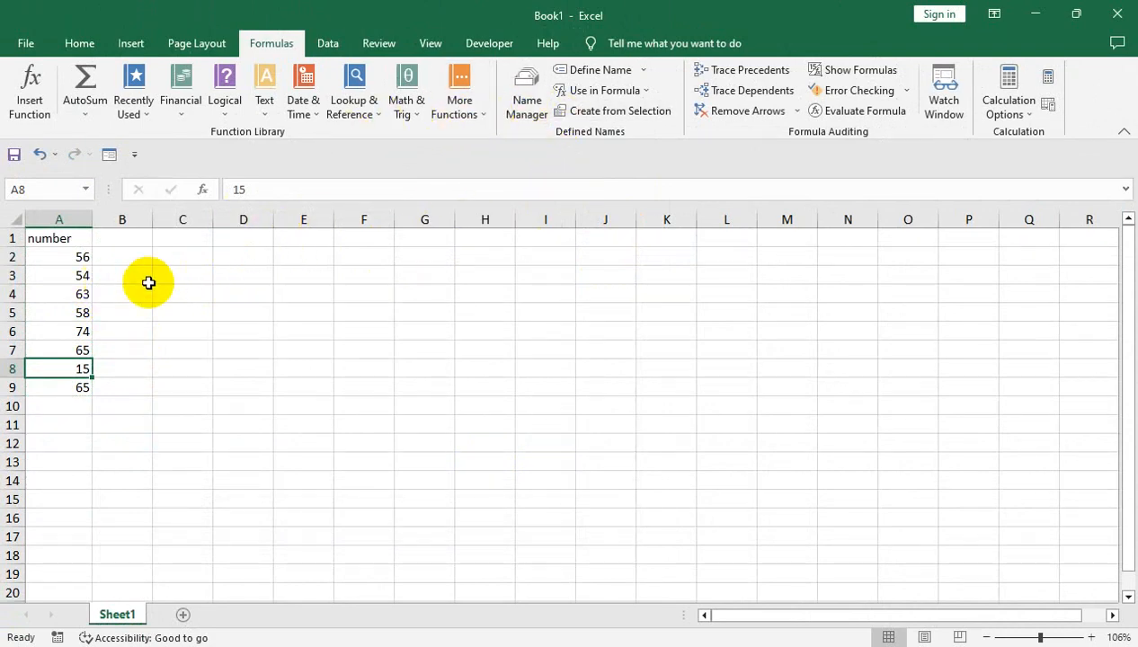
Step: Enter the formula =COUNTIF(RANGE,">50") in cell D5
{"action": "left_click", "coordinate": [1047, 637]}
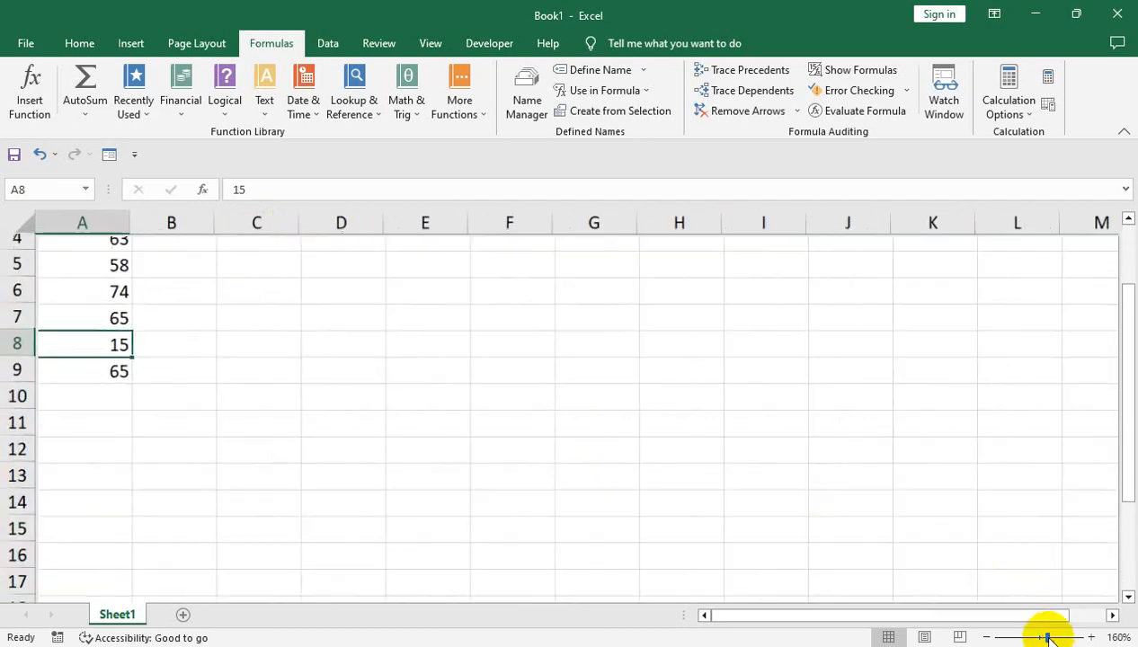
{"action": "left_click_drag", "start_coordinate": [381, 441], "coordinate": [198, 150]}
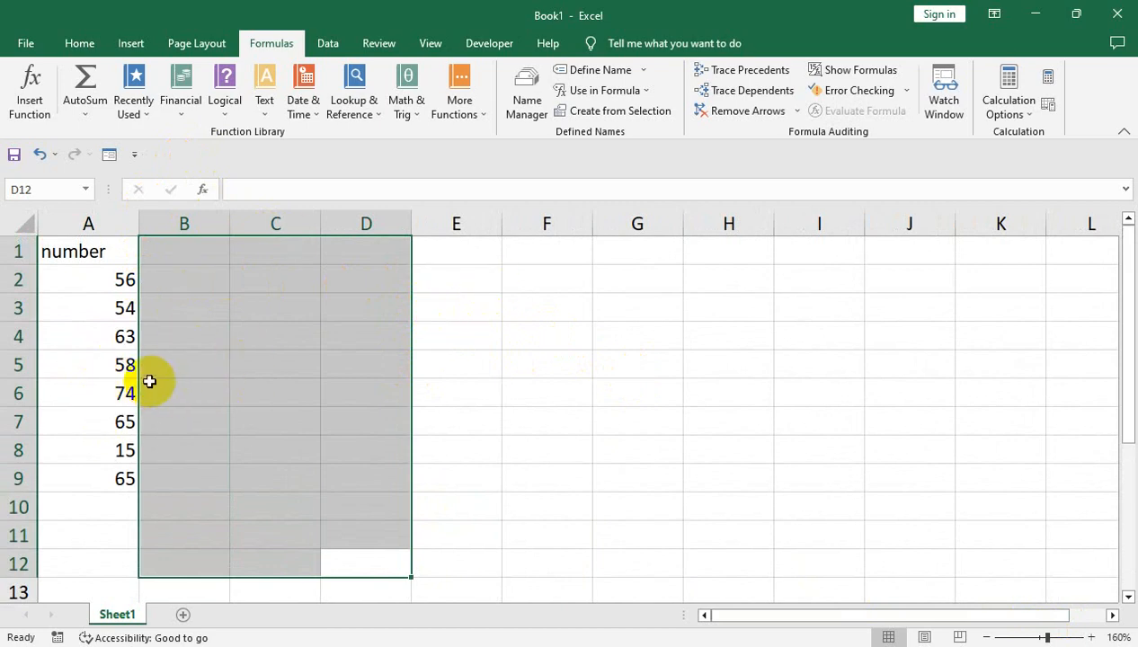
{"action": "left_click", "coordinate": [405, 364]}
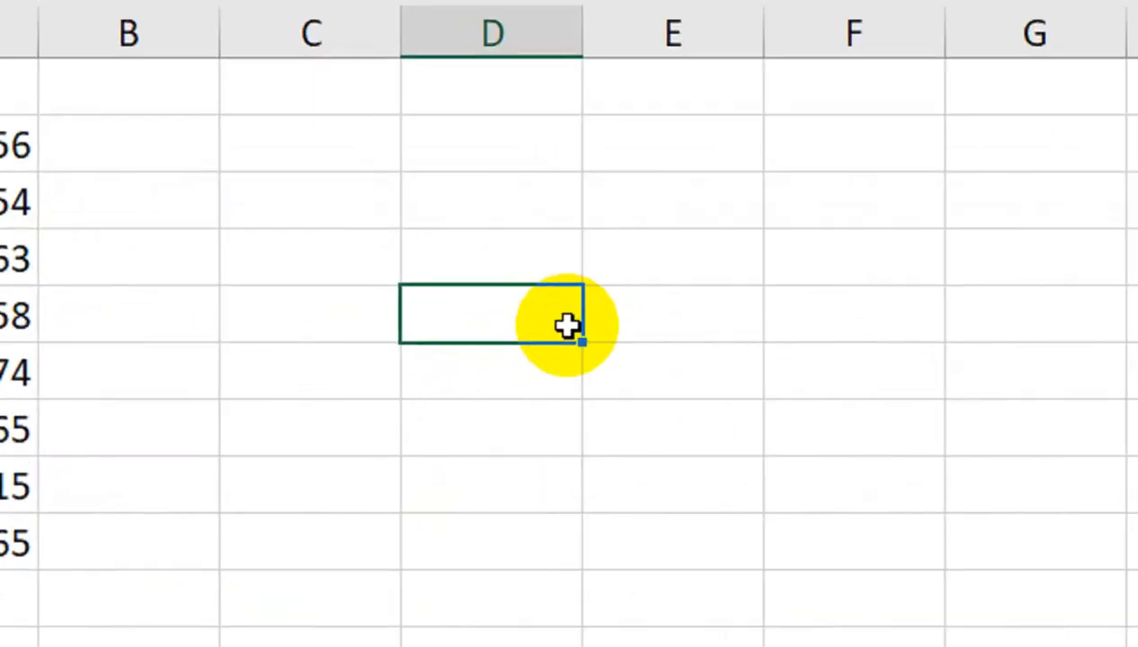
{"action": "type", "text": "=COUNIF"}
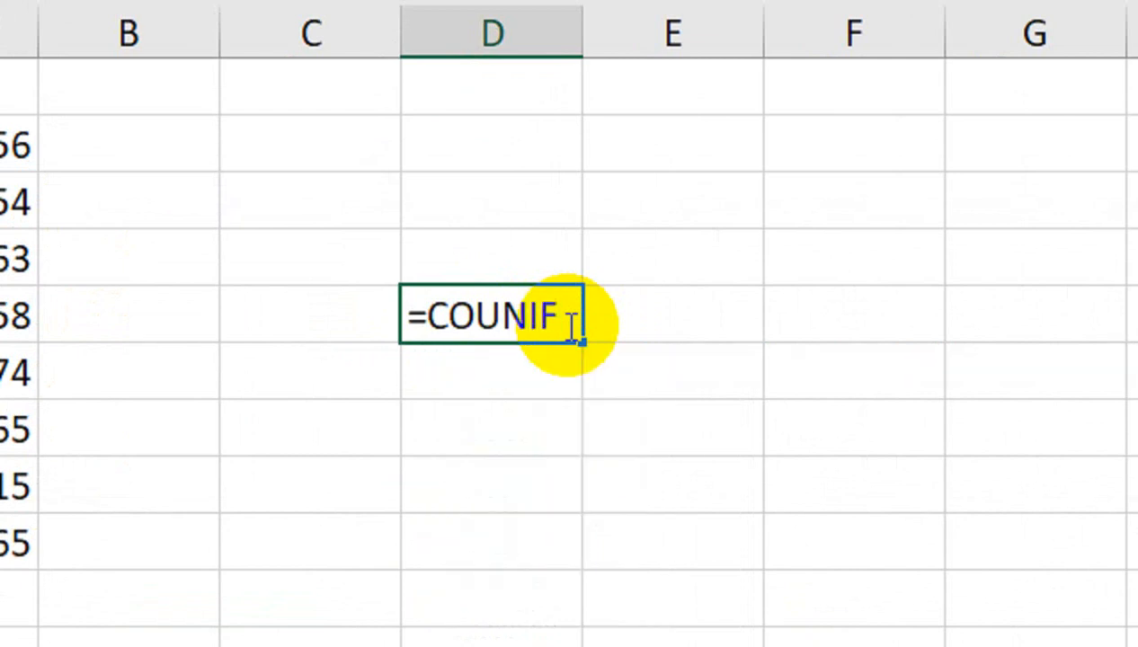
{"action": "key", "text": "BackSpace"}
{"action": "key", "text": "BackSpace"}
{"action": "key", "text": "BackSpace"}
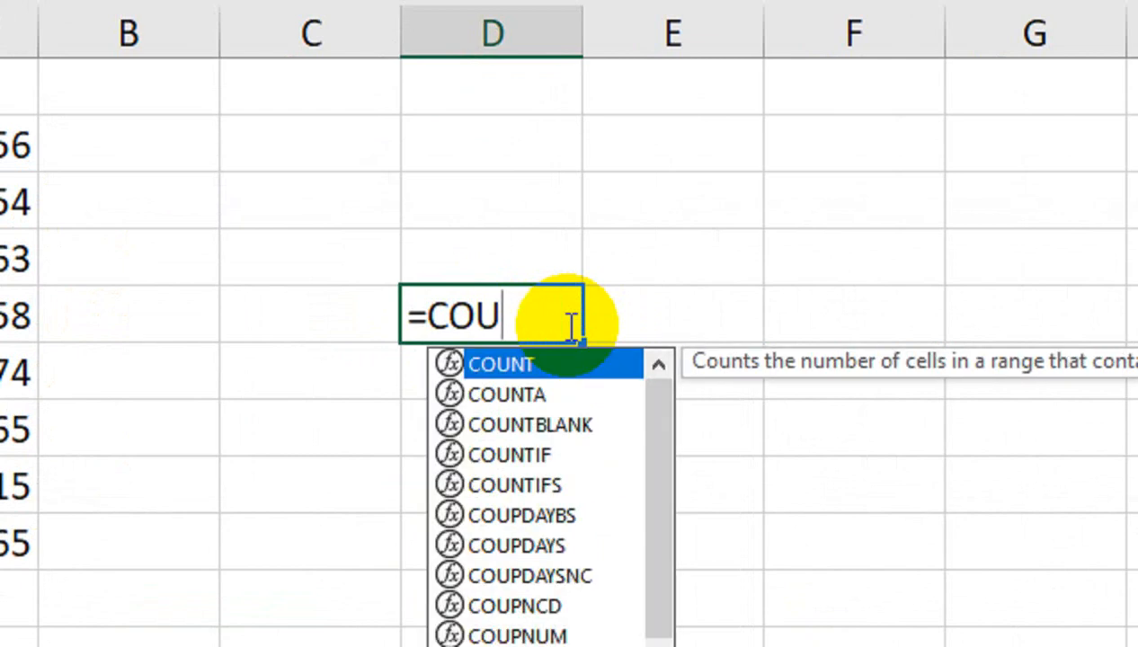
{"action": "type", "text": "NTIF("}
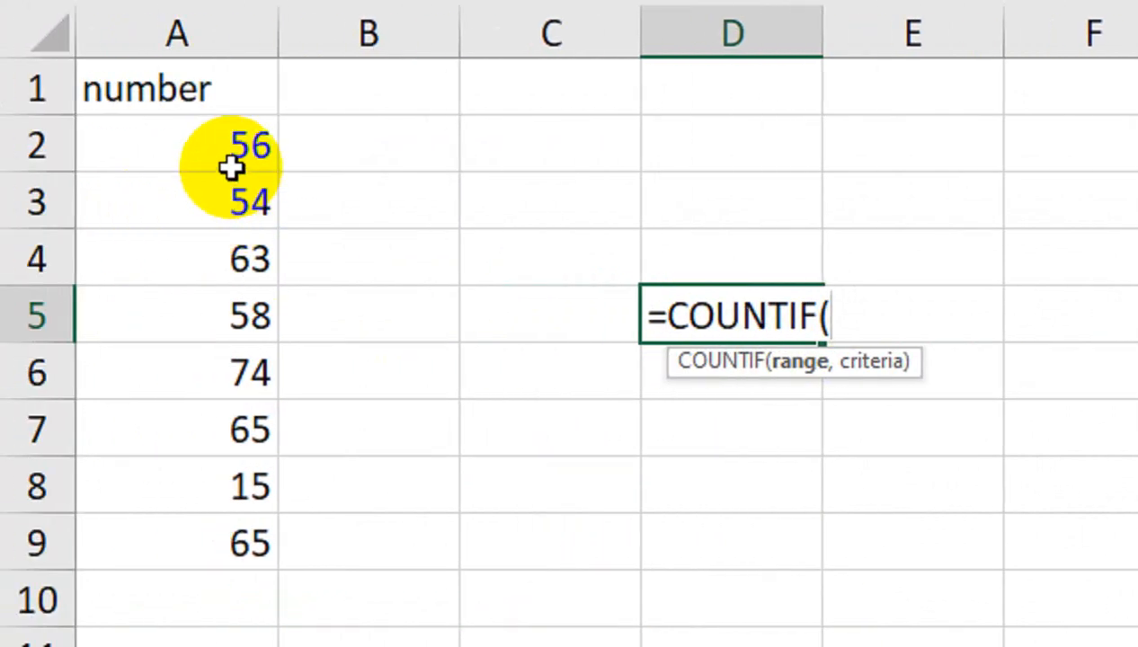
{"action": "type", "text": "RAN"}
{"action": "key", "text": "Down"}
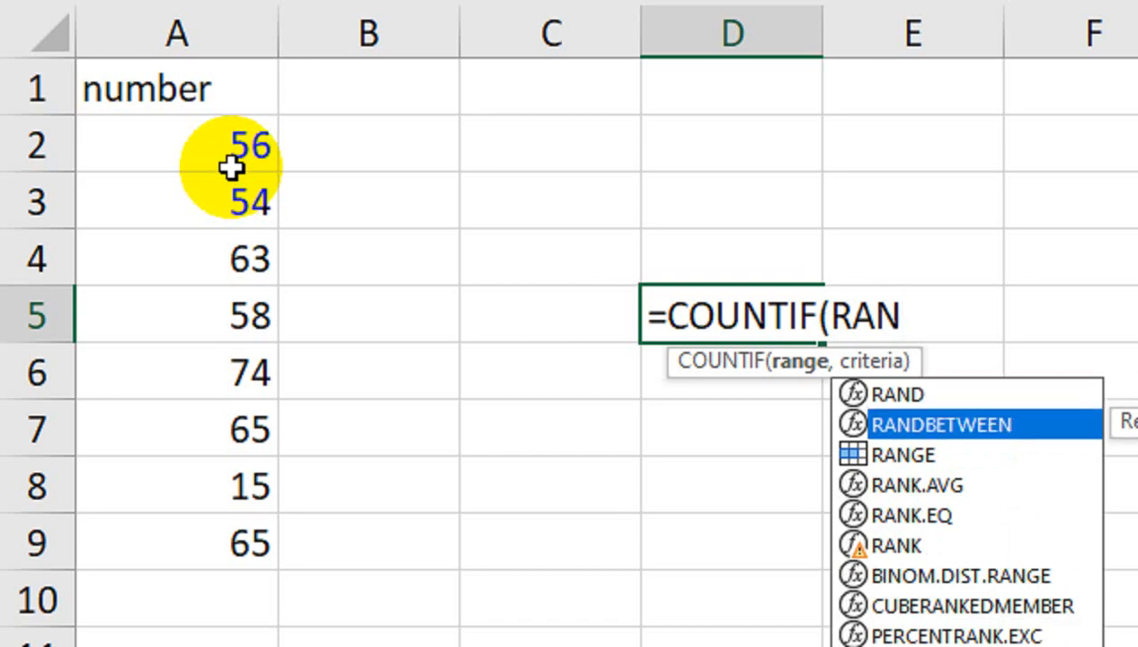
{"action": "key", "text": "Down"}
{"action": "key", "text": "Tab"}
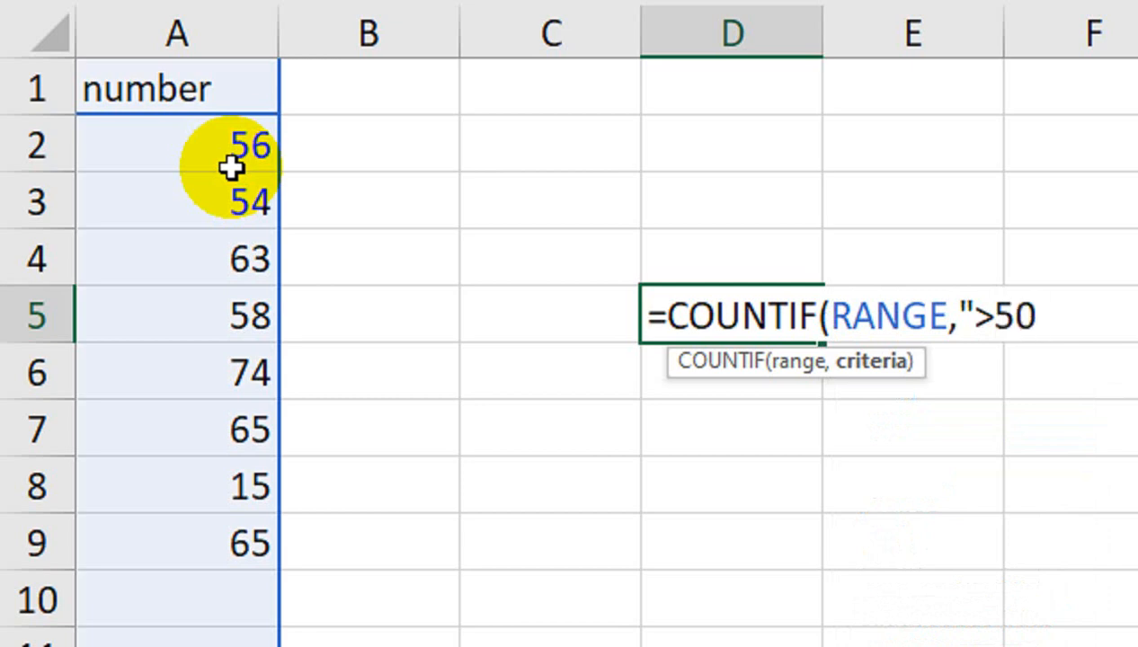
{"action": "type", "text": ")"}
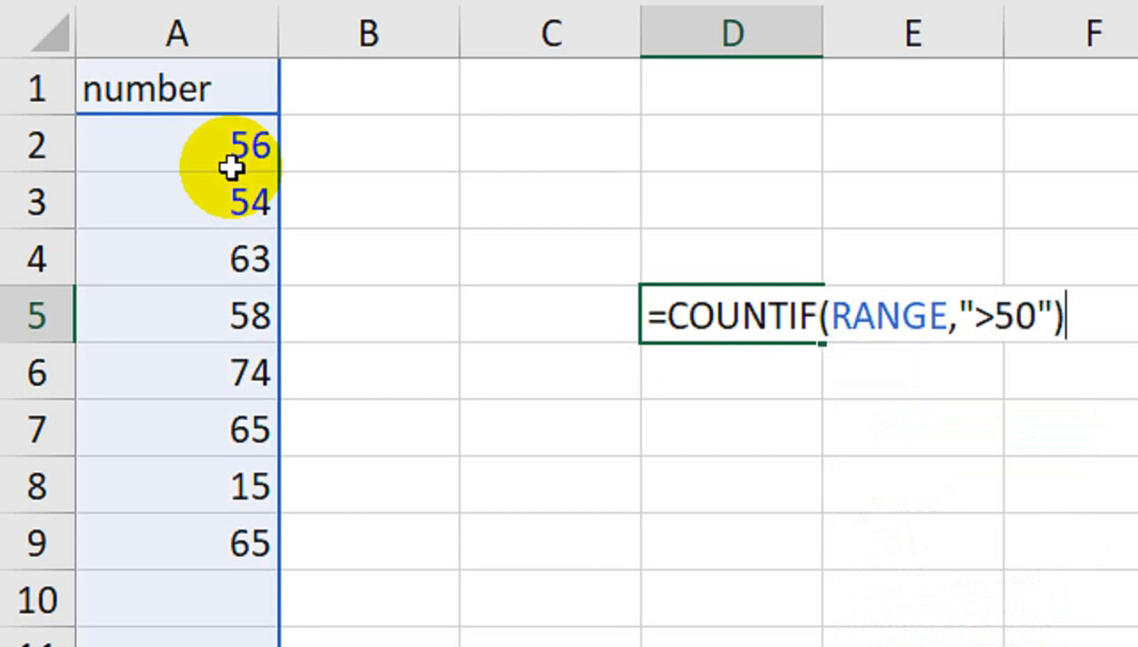
{"action": "key", "text": "Return"}
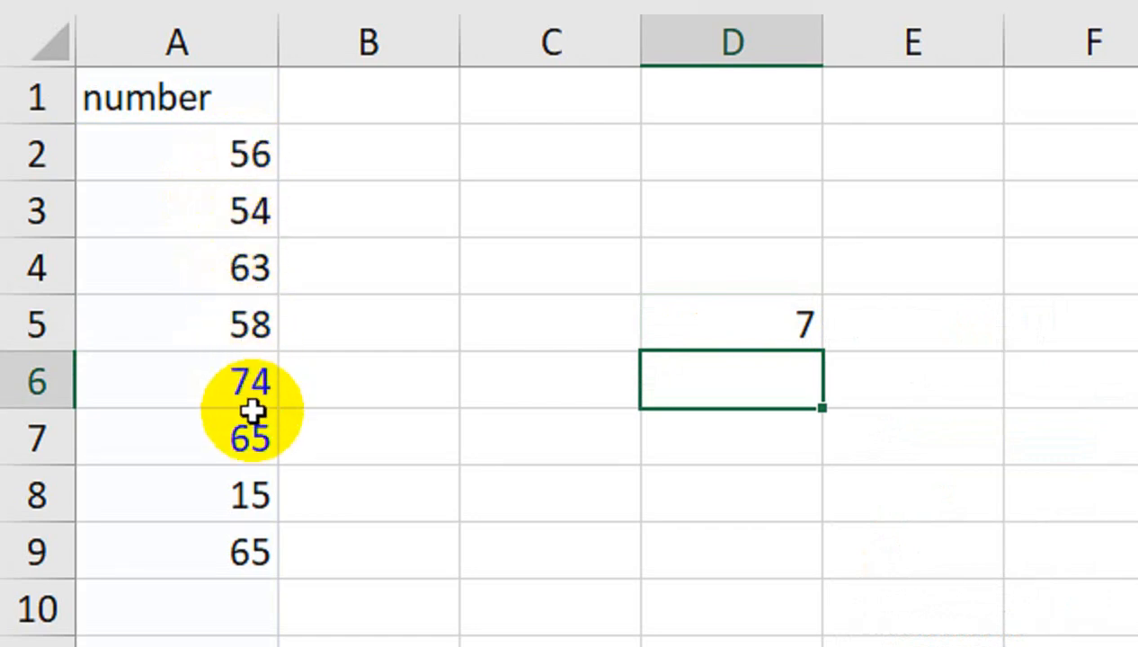
Step: Add the numbers 60 and 56 below the list in cells A10 and A11
{"action": "left_click", "coordinate": [251, 597]}
{"action": "type", "text": "60"}
{"action": "key", "text": "Return"}
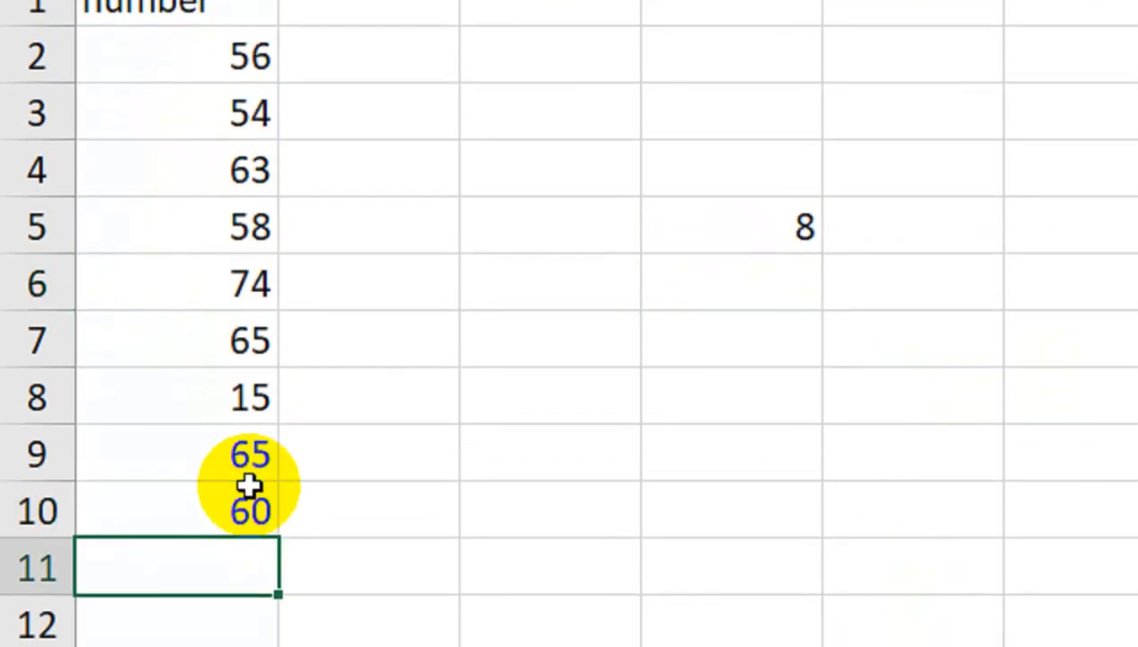
{"action": "type", "text": "56"}
{"action": "key", "text": "Return"}
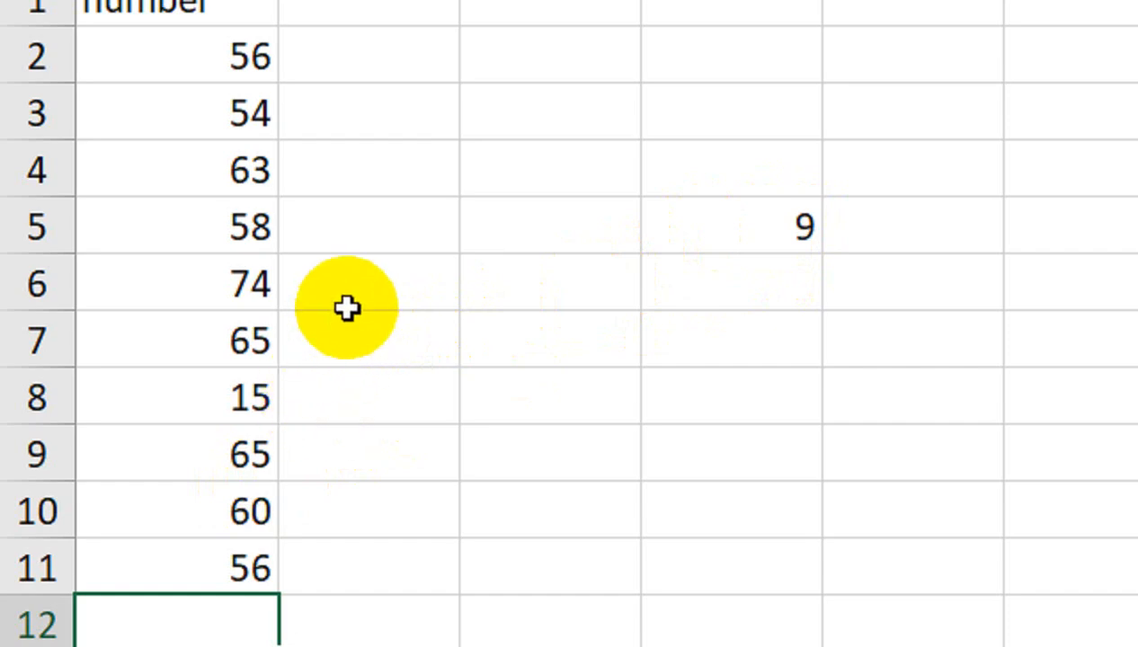
Step: Replace the formula in cell D5 with =COUNT(RANGE) and compare it with the count shown when selecting cells A2 to A11
{"action": "left_click", "coordinate": [719, 231]}
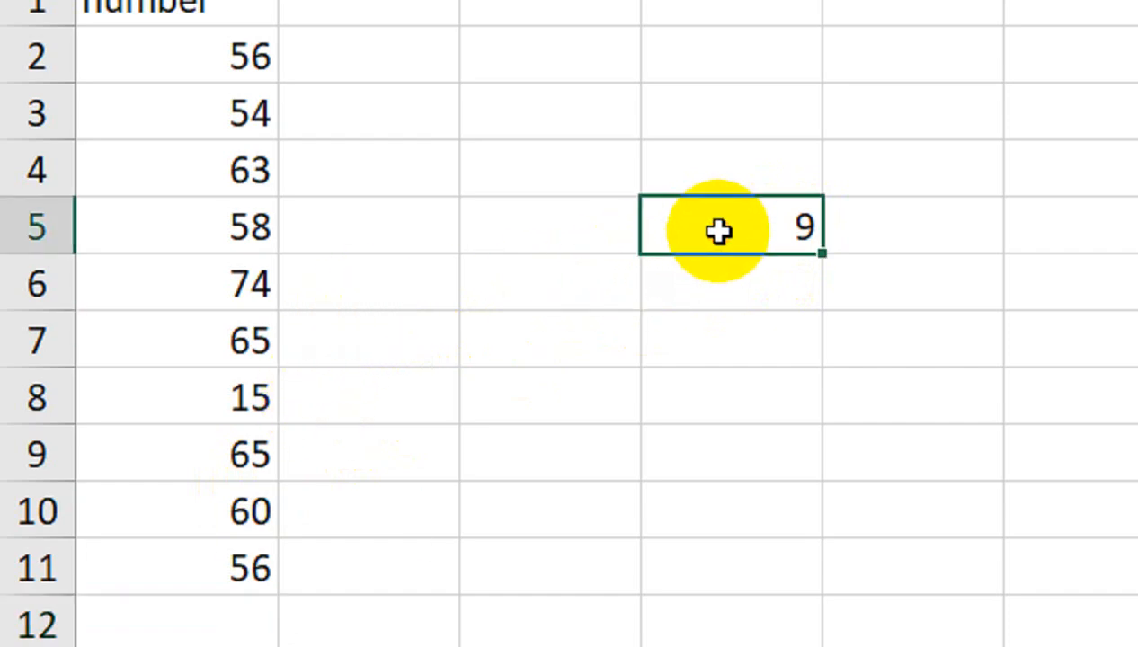
{"action": "key", "text": "Delete"}
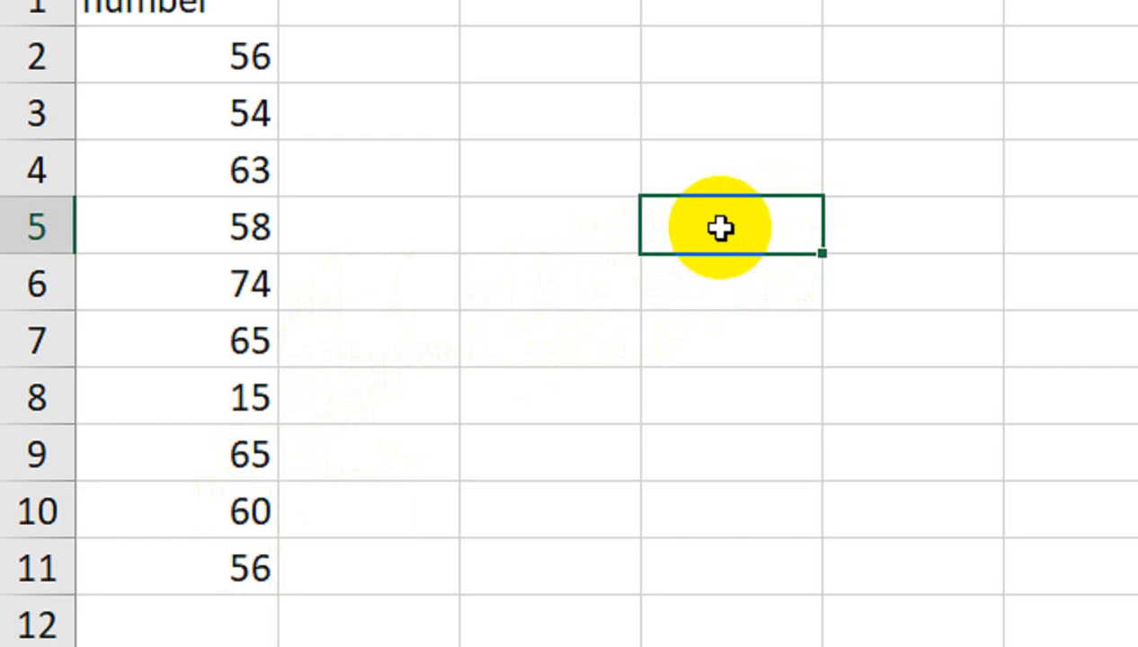
{"action": "type", "text": "=CLE"}
{"action": "key", "text": "BackSpace"}
{"action": "key", "text": "BackSpace"}
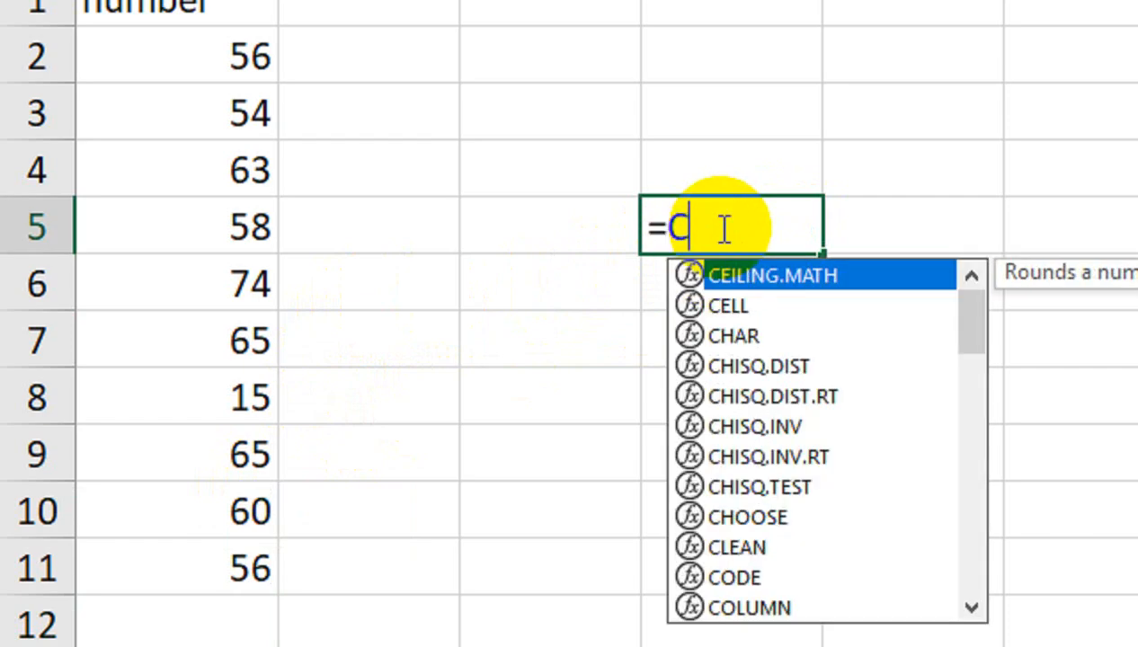
{"action": "type", "text": "OUN"}
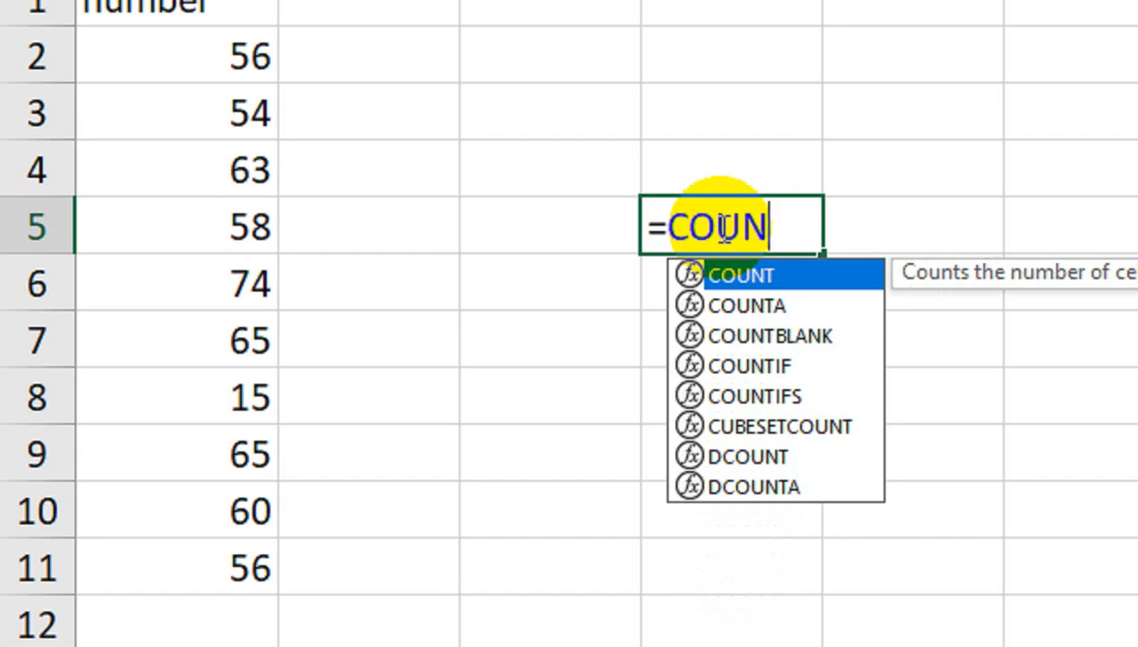
{"action": "key", "text": "Tab"}
{"action": "type", "text": "RANG"}
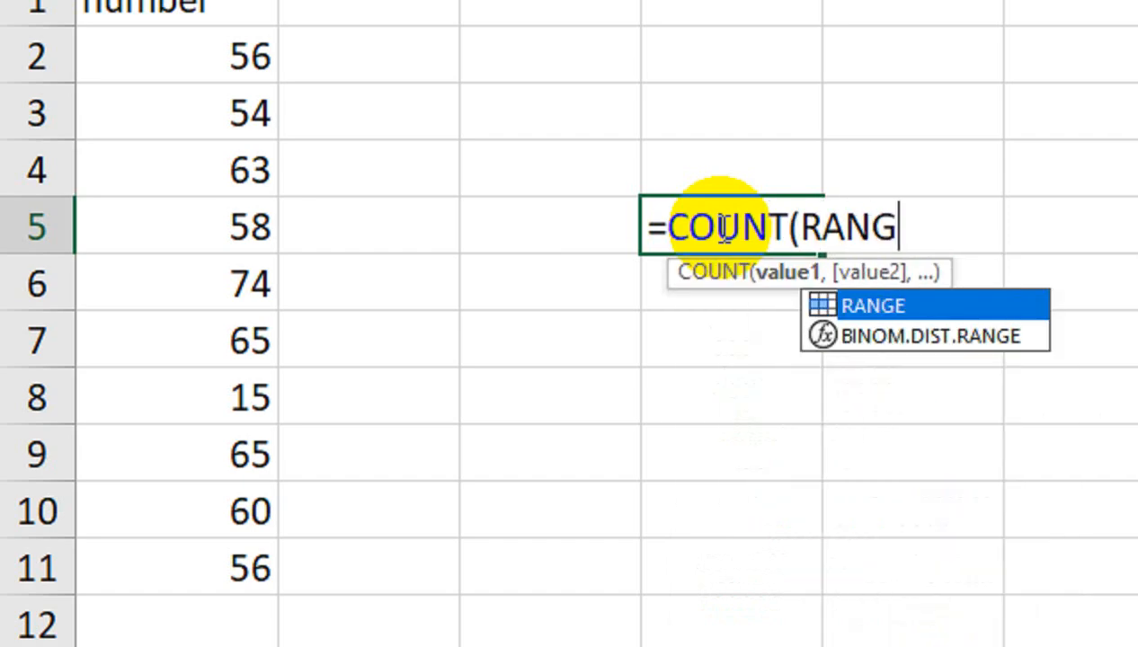
{"action": "key", "text": "Tab"}
{"action": "type", "text": ")"}
{"action": "key", "text": "Return"}
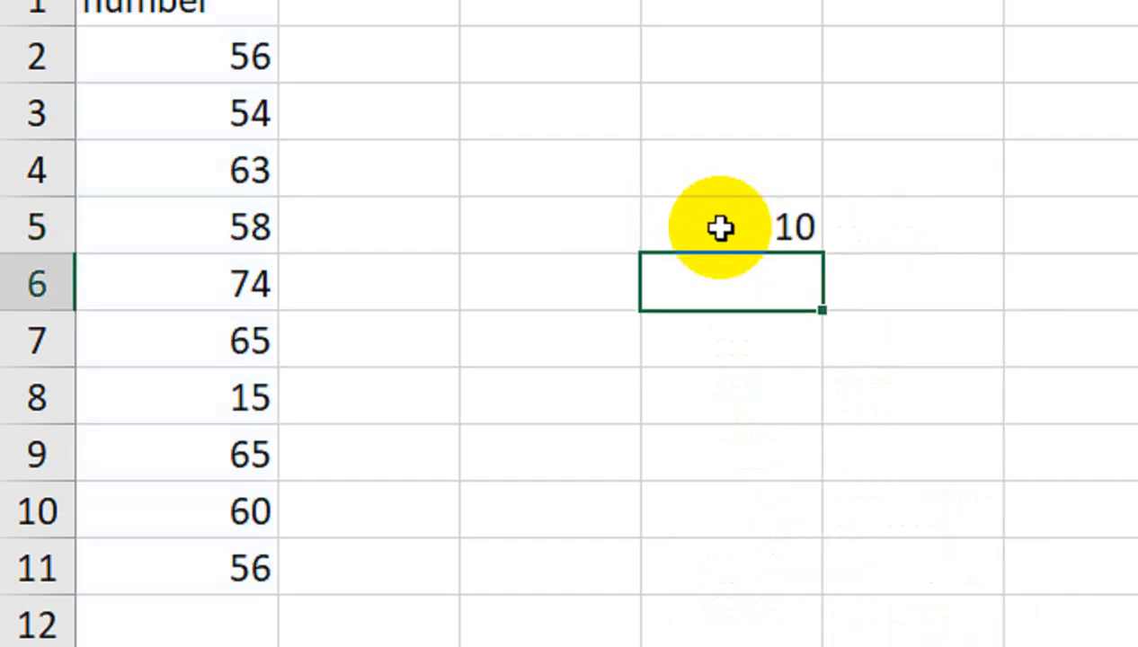
{"action": "left_click_drag", "start_coordinate": [243, 56], "coordinate": [209, 583]}
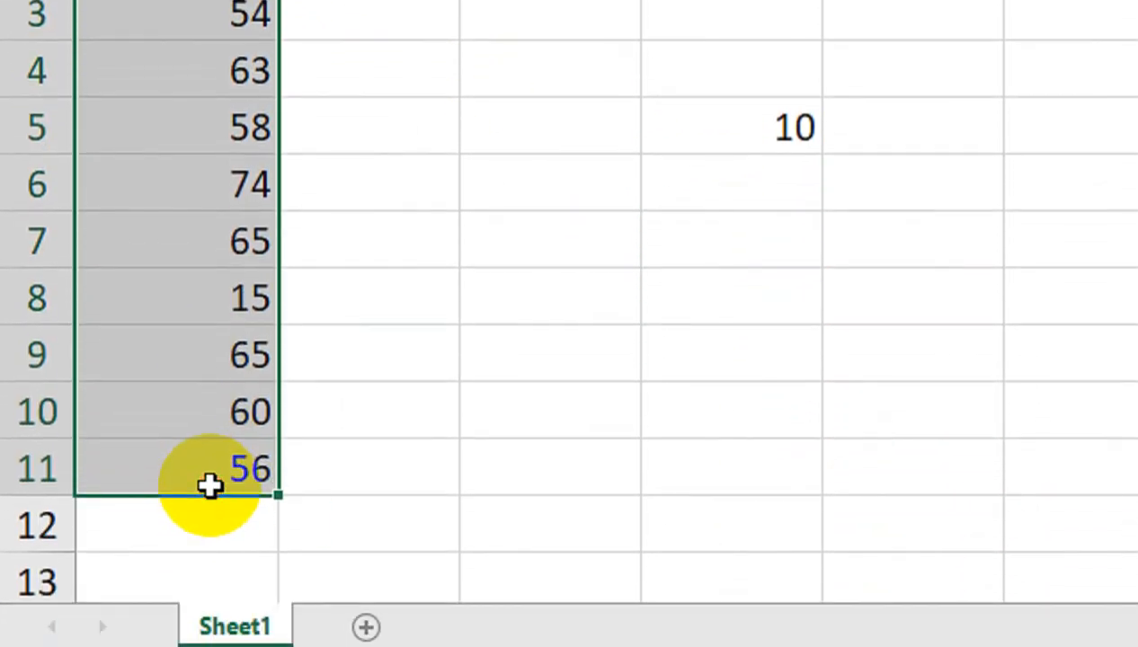
{"action": "left_click_drag", "start_coordinate": [209, 485], "coordinate": [208, 483]}
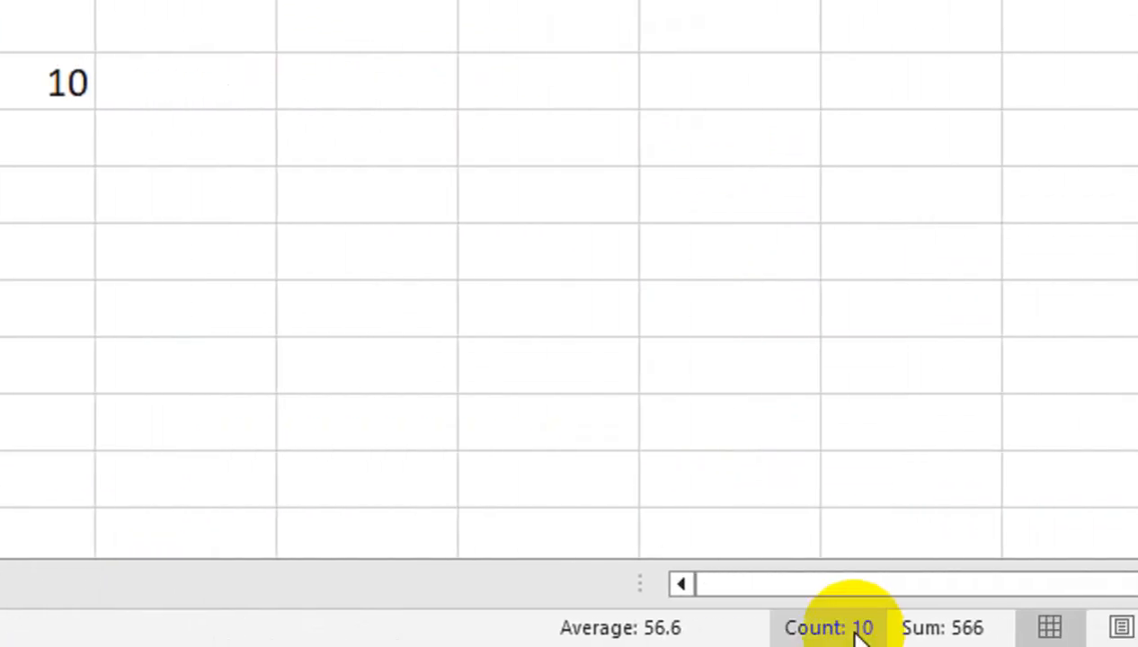
Step: Add the numbers 65 and 56 below the list in cells A12 and A13
{"action": "left_click", "coordinate": [254, 466]}
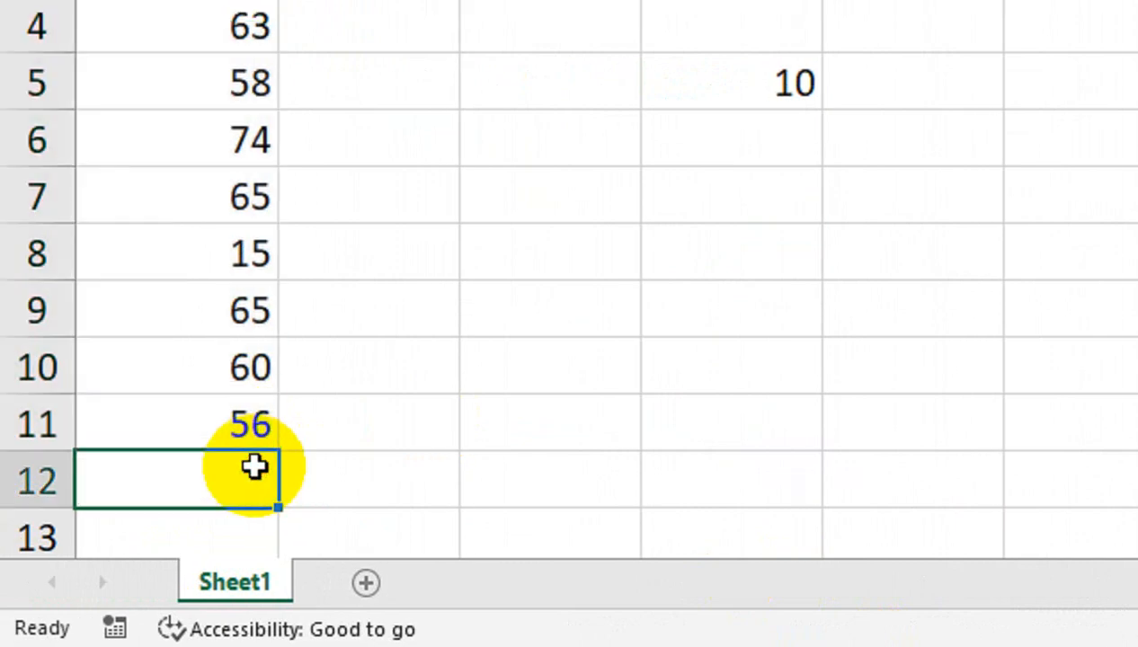
{"action": "type", "text": "65"}
{"action": "key", "text": "Return"}
{"action": "type", "text": "5"}
{"action": "key", "text": "Return"}
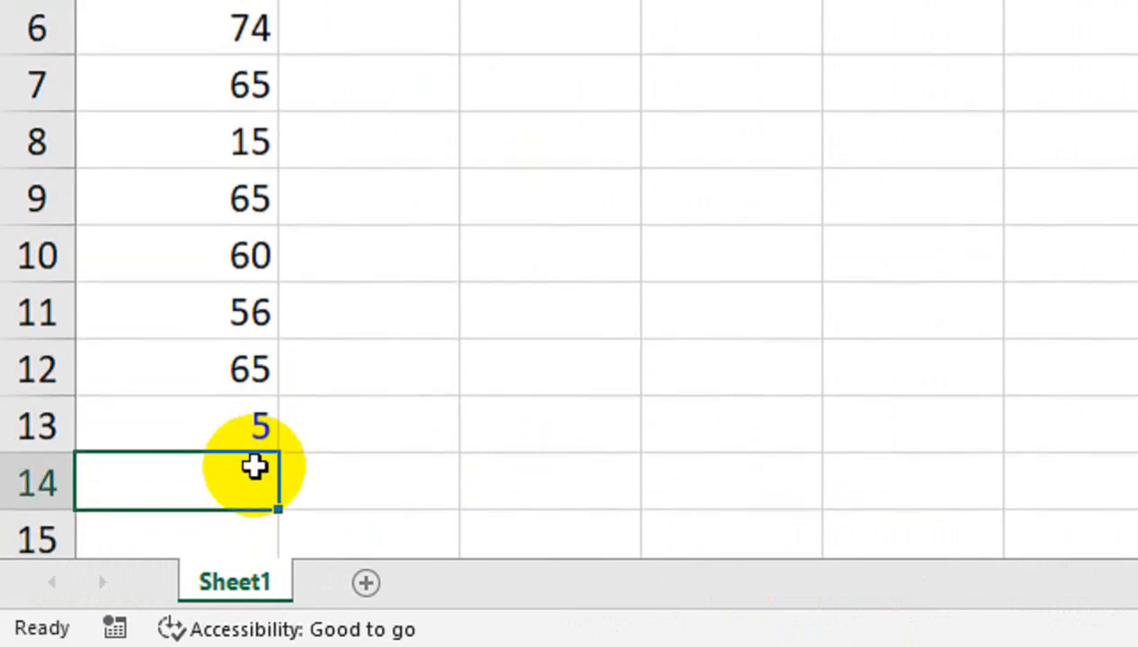
{"action": "key", "text": "Up"}
{"action": "type", "text": "56"}
{"action": "key", "text": "Return"}
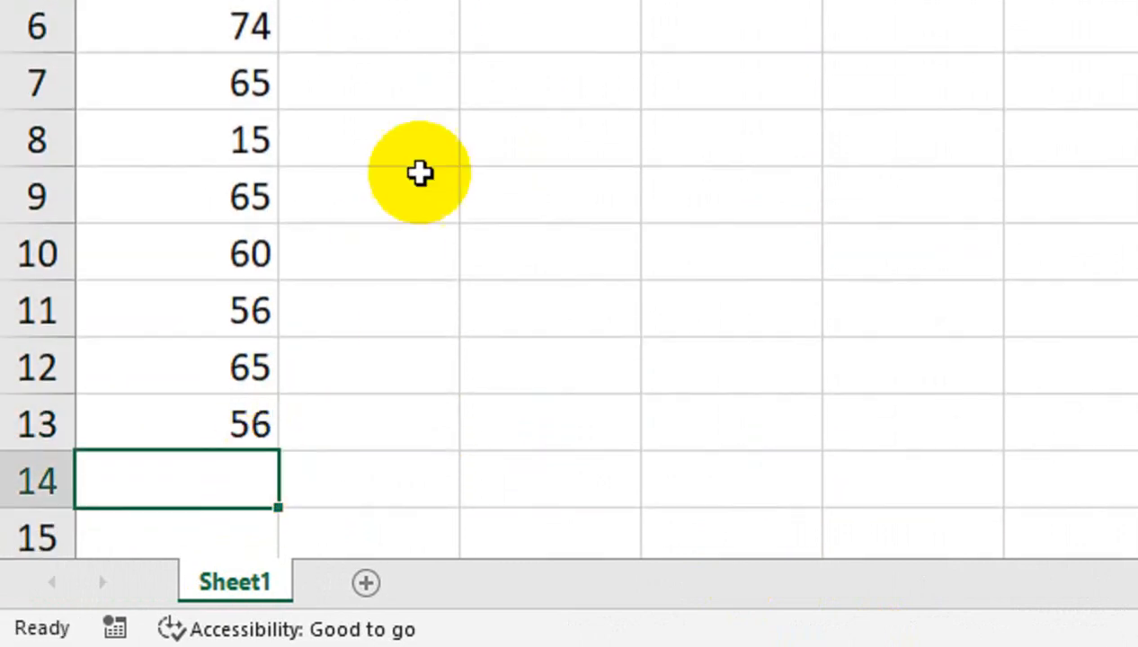
Step: Check the COUNT formula's updated result in cell D5 and clear the cell
{"action": "left_click", "coordinate": [740, 150]}
{"action": "left_click_drag", "start_coordinate": [740, 150], "coordinate": [773, 259]}
{"action": "left_click", "coordinate": [791, 151]}
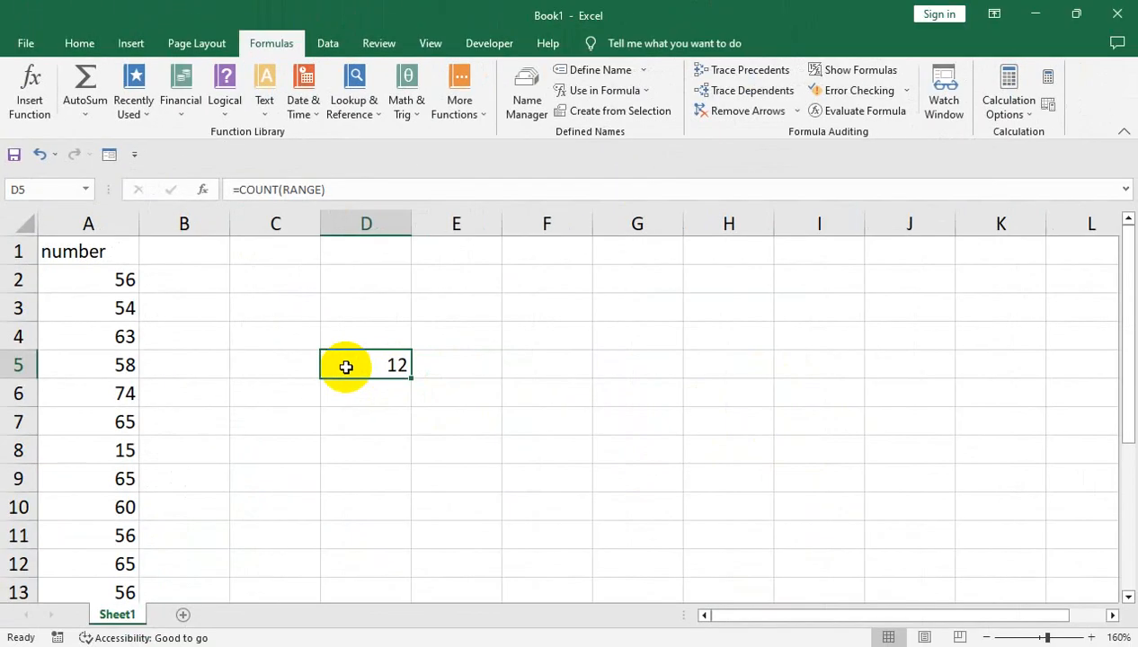
{"action": "key", "text": "Delete"}
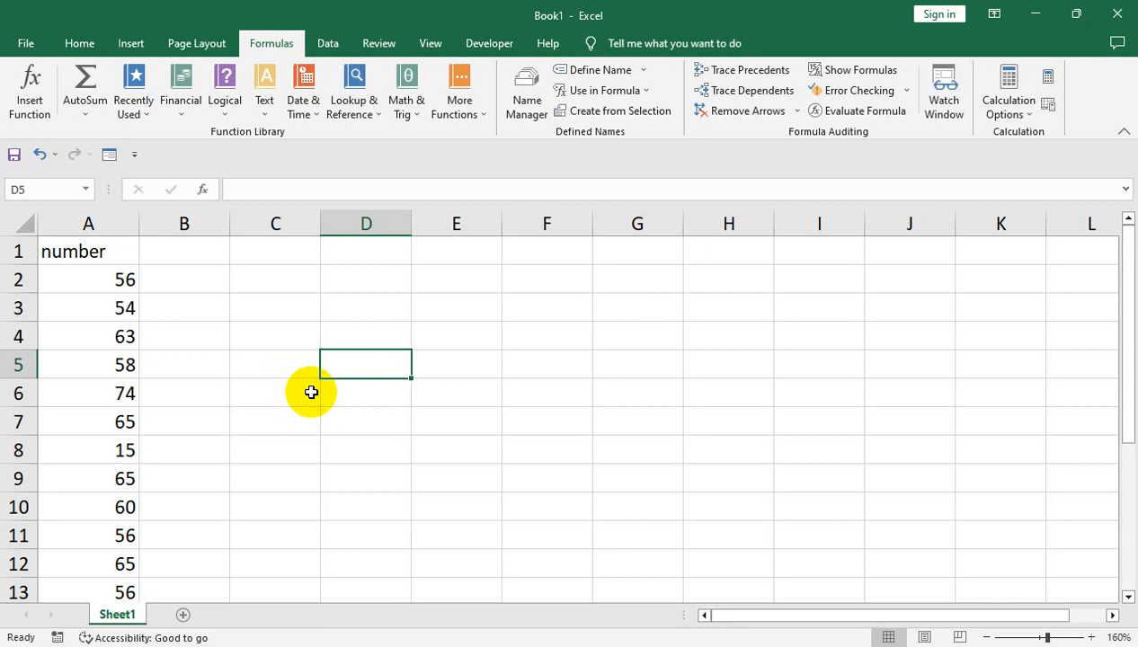
Step: Apply a thick outside border to cell C5
{"action": "key", "text": "Left"}
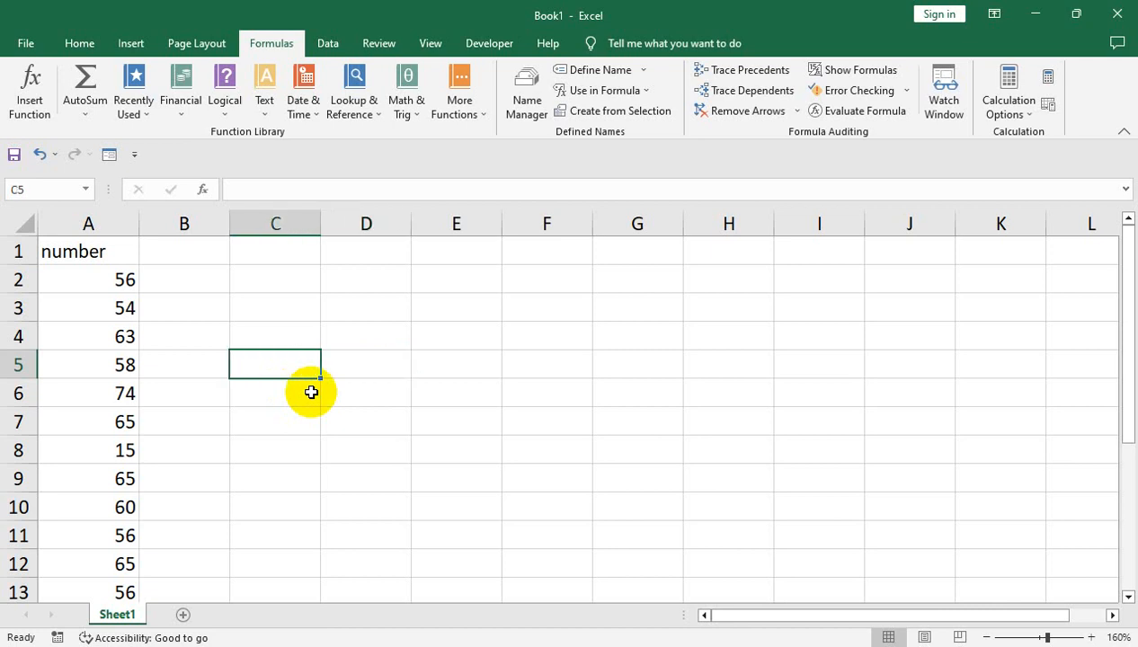
{"action": "left_click", "coordinate": [80, 44]}
{"action": "left_click", "coordinate": [201, 104]}
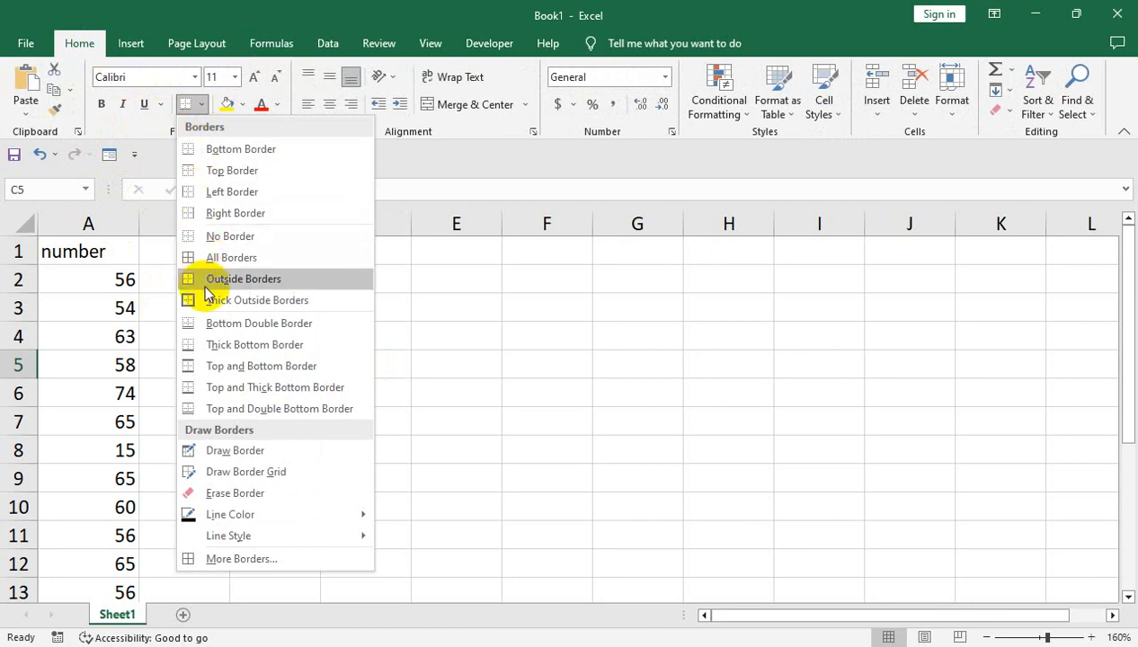
{"action": "left_click", "coordinate": [243, 300]}
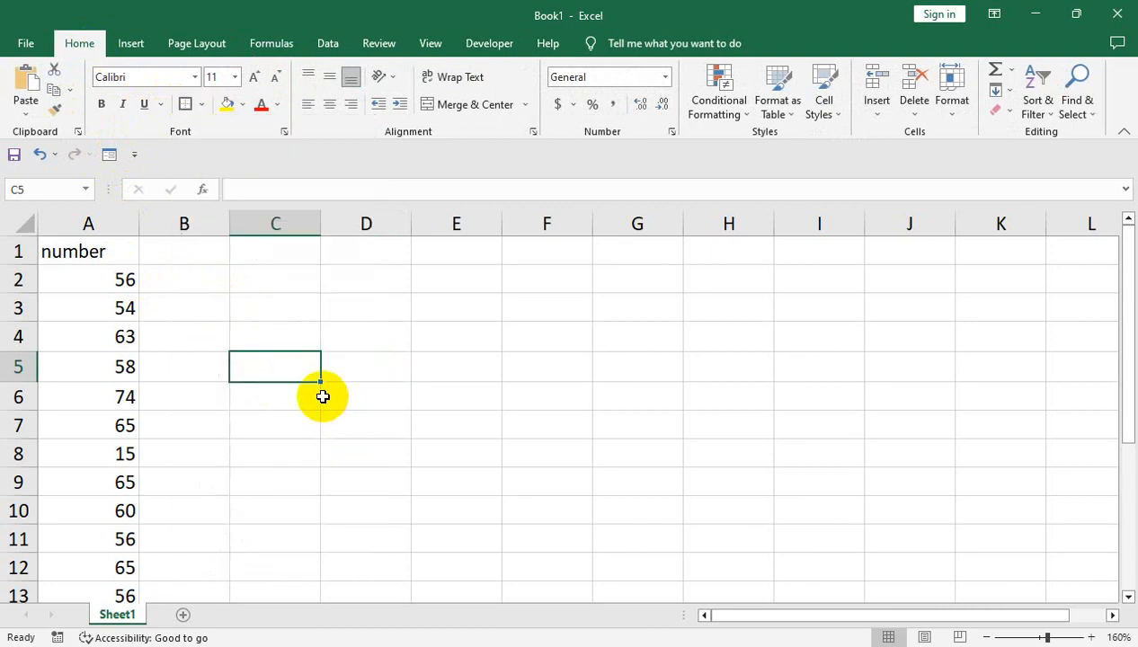
Step: Start a VLOOKUP formula in cell D5 with C5 as the lookup value and the named range RANGE as the table array
{"action": "key", "text": "Up"}
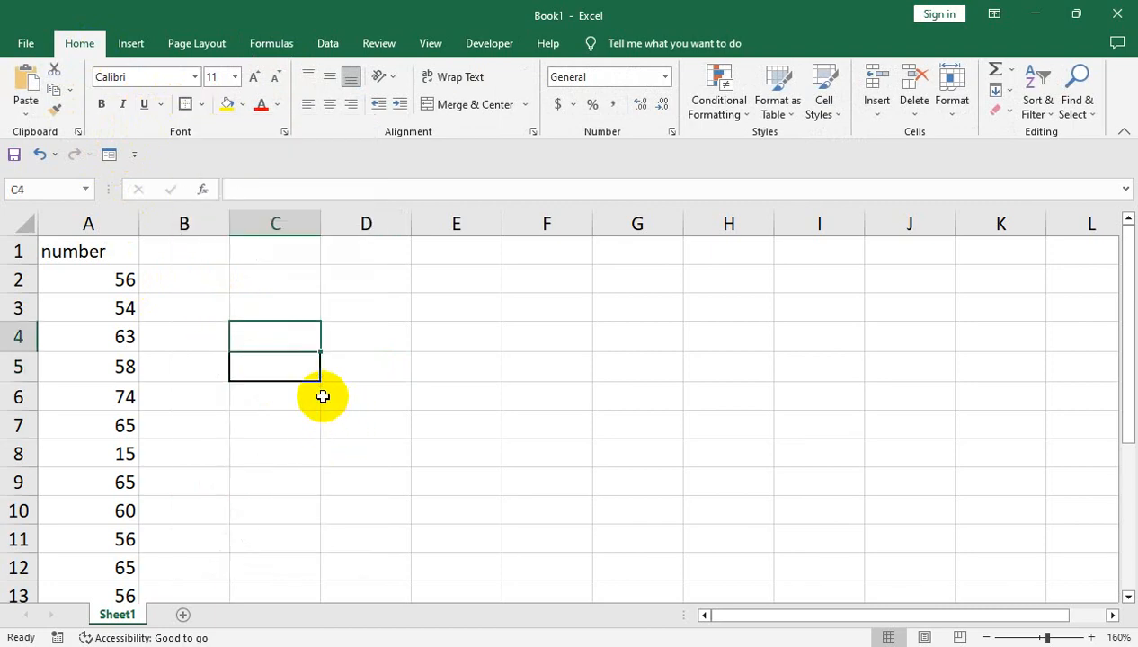
{"action": "key", "text": "Left"}
{"action": "key", "text": "Left"}
{"action": "key", "text": "Right"}
{"action": "key", "text": "Right"}
{"action": "key", "text": "Right"}
{"action": "key", "text": "Down"}
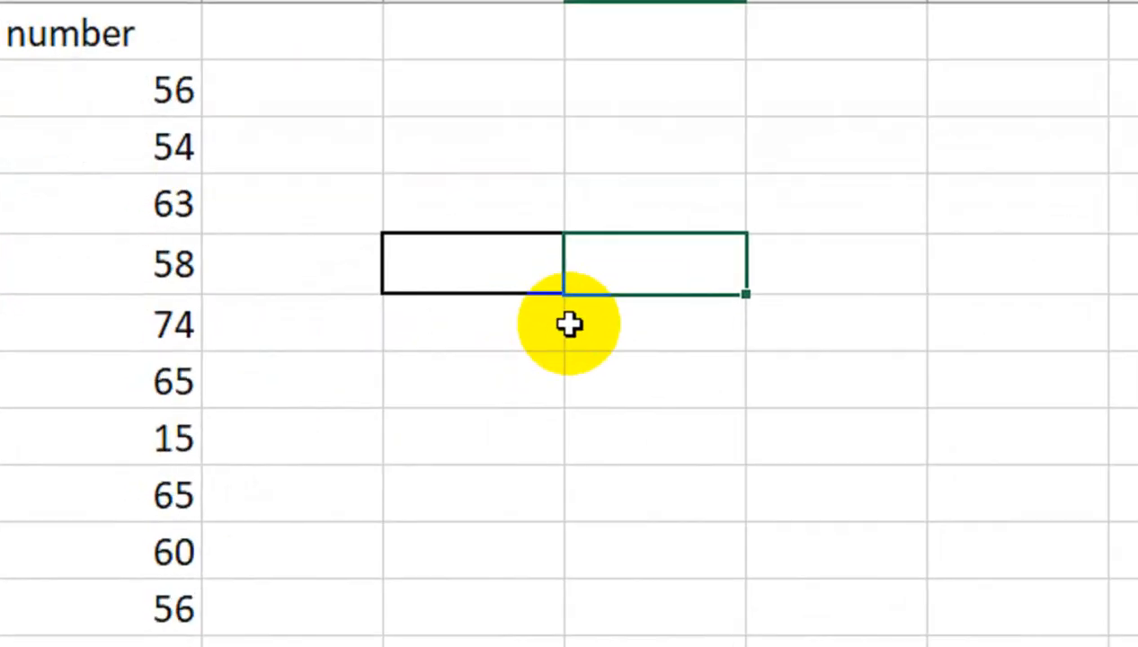
{"action": "type", "text": "=VLOOKUP("}
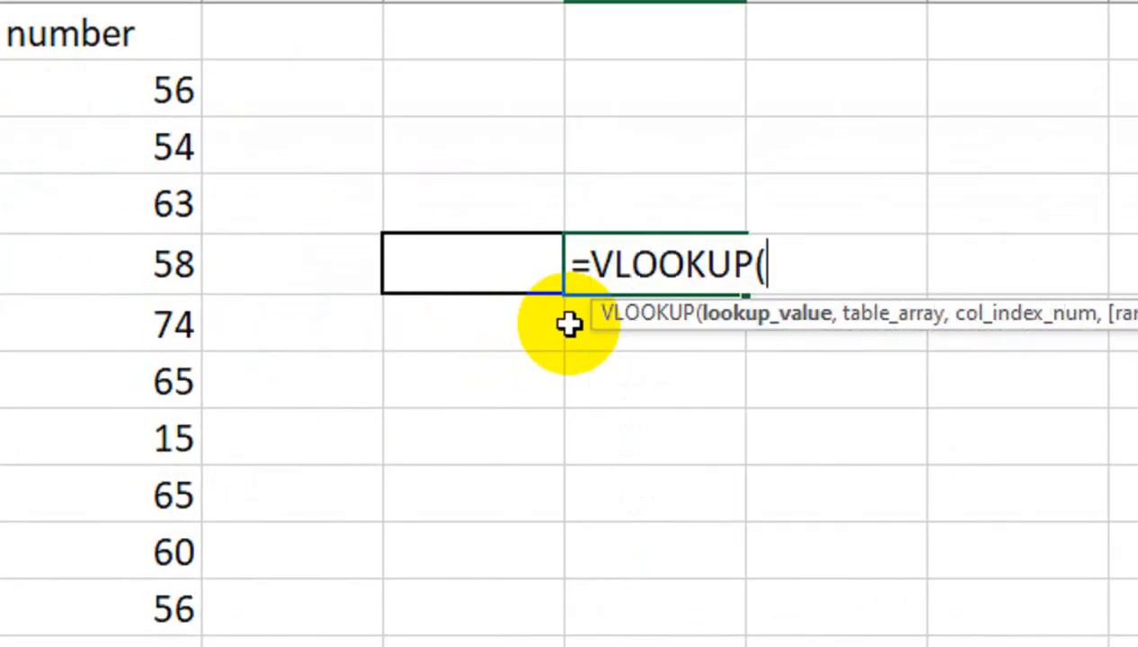
{"action": "left_click", "coordinate": [533, 265]}
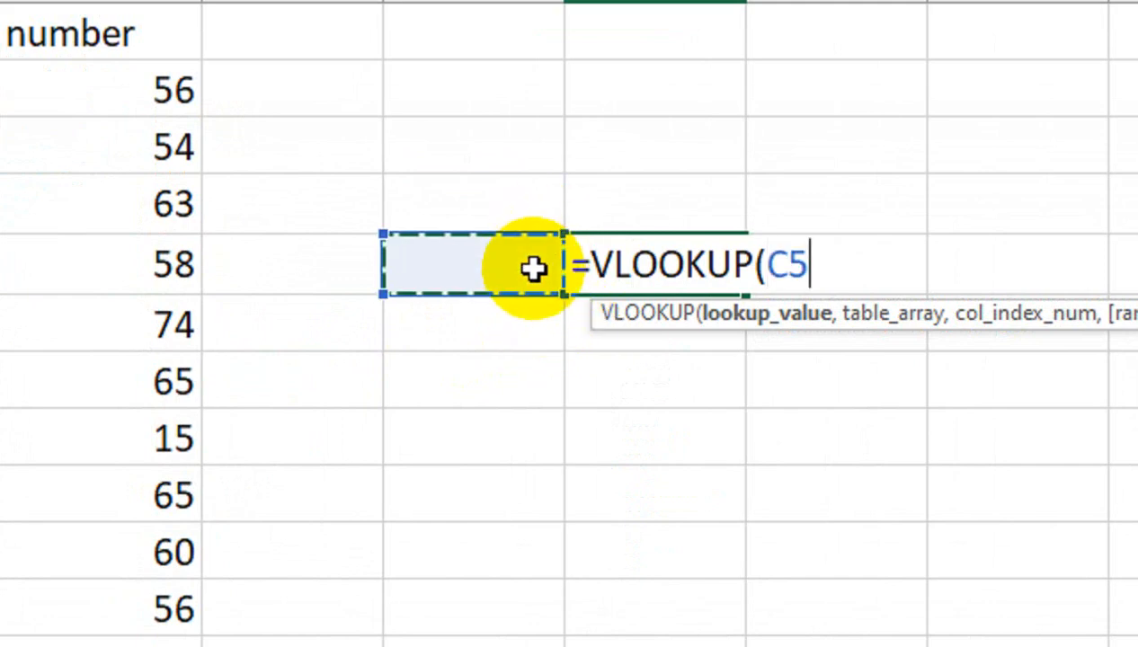
{"action": "type", "text": ","}
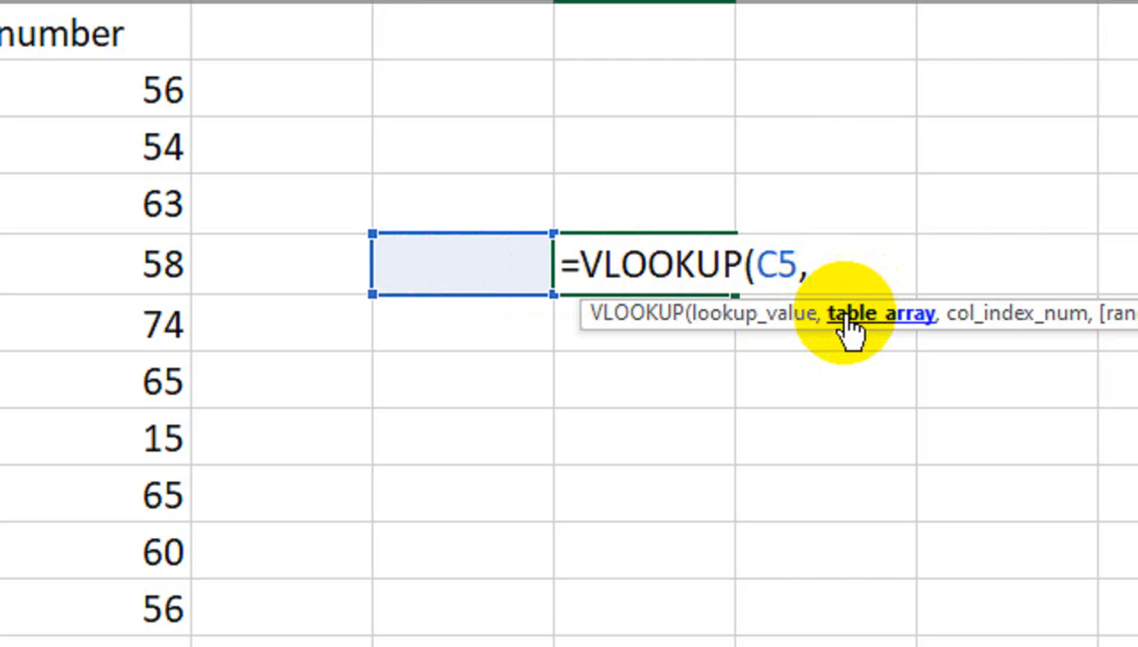
{"action": "type", "text": "RAN"}
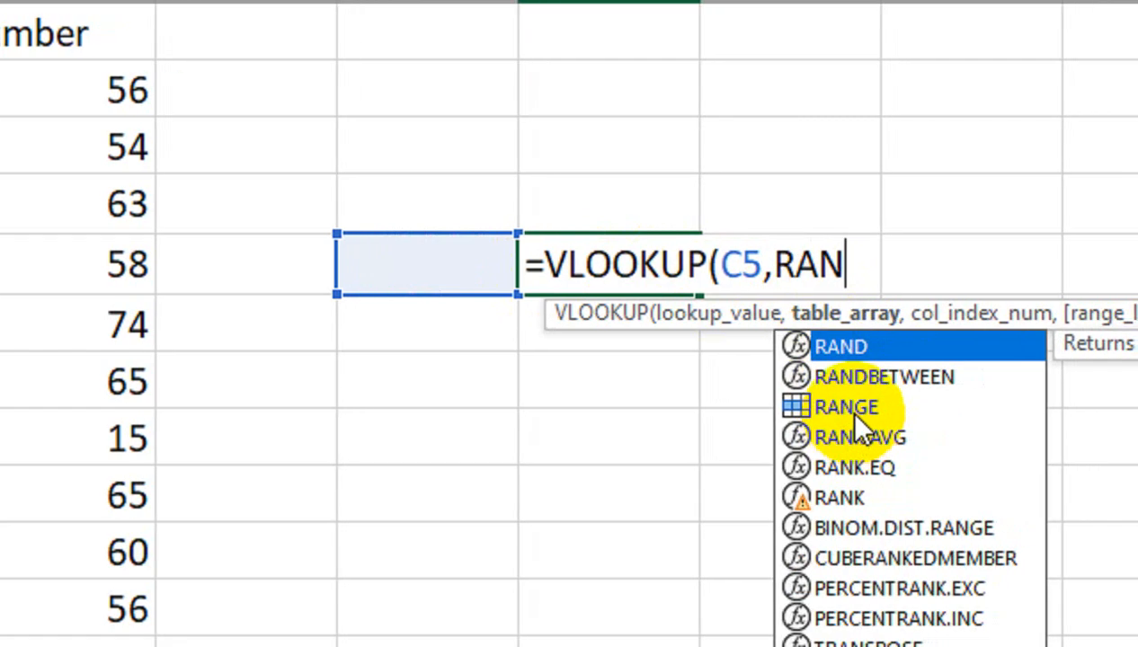
{"action": "left_click", "coordinate": [889, 406]}
{"action": "double_click", "coordinate": [852, 407]}
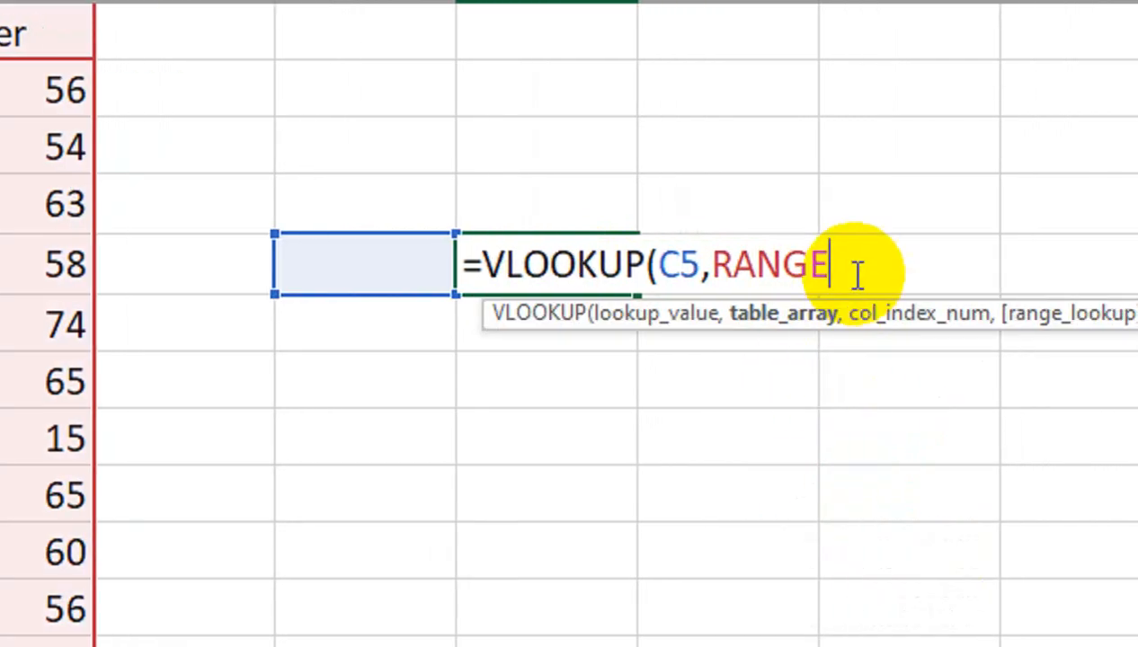
Step: Complete the VLOOKUP formula in cell D5 with column index 1 and FALSE for an exact match
{"action": "type", "text": ","}
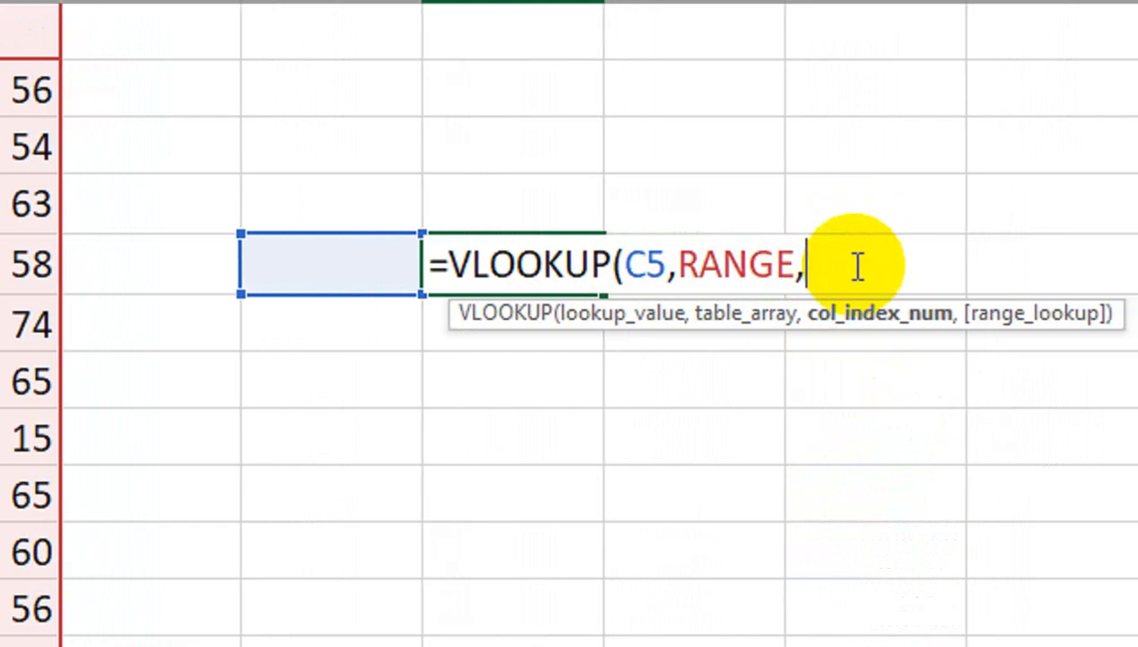
{"action": "type", "text": "1,"}
{"action": "key", "text": "Down"}
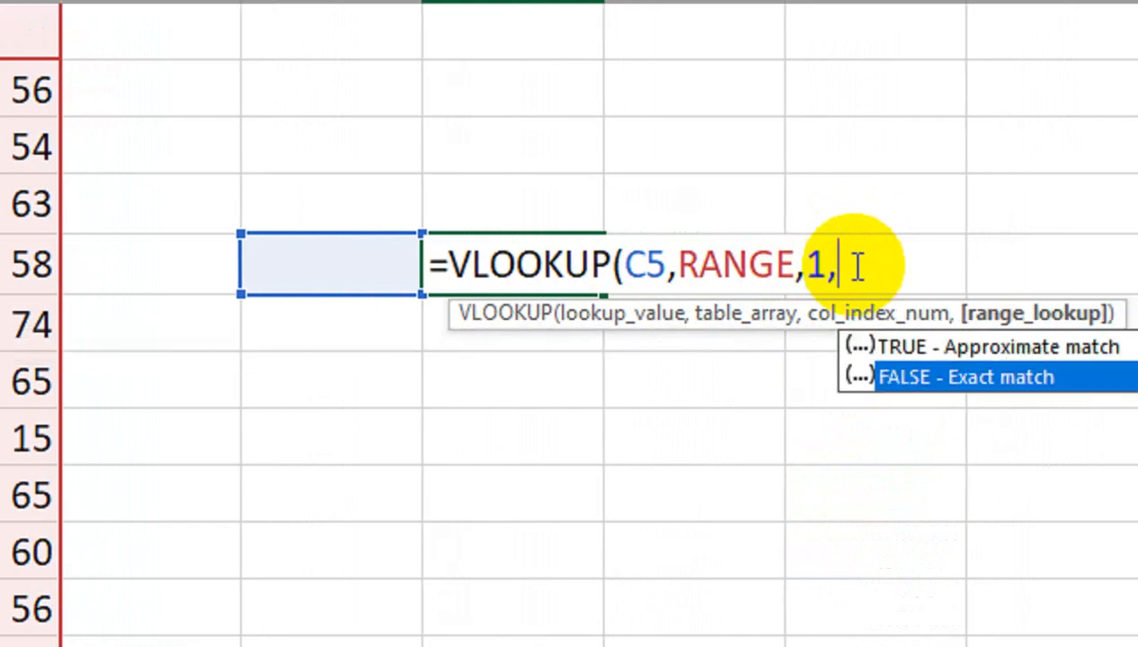
{"action": "key", "text": "Tab"}
{"action": "type", "text": ")"}
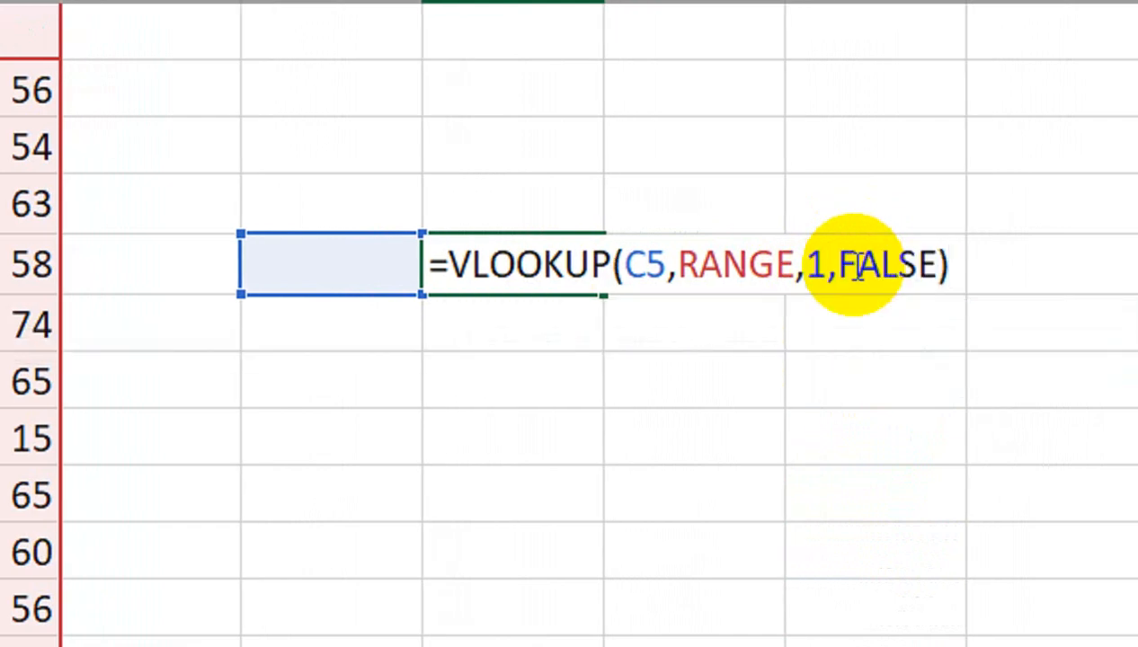
{"action": "key", "text": "Return"}
Step: Add the number 100 below the list in cell A14
{"action": "left_click_drag", "start_coordinate": [252, 329], "coordinate": [261, 473]}
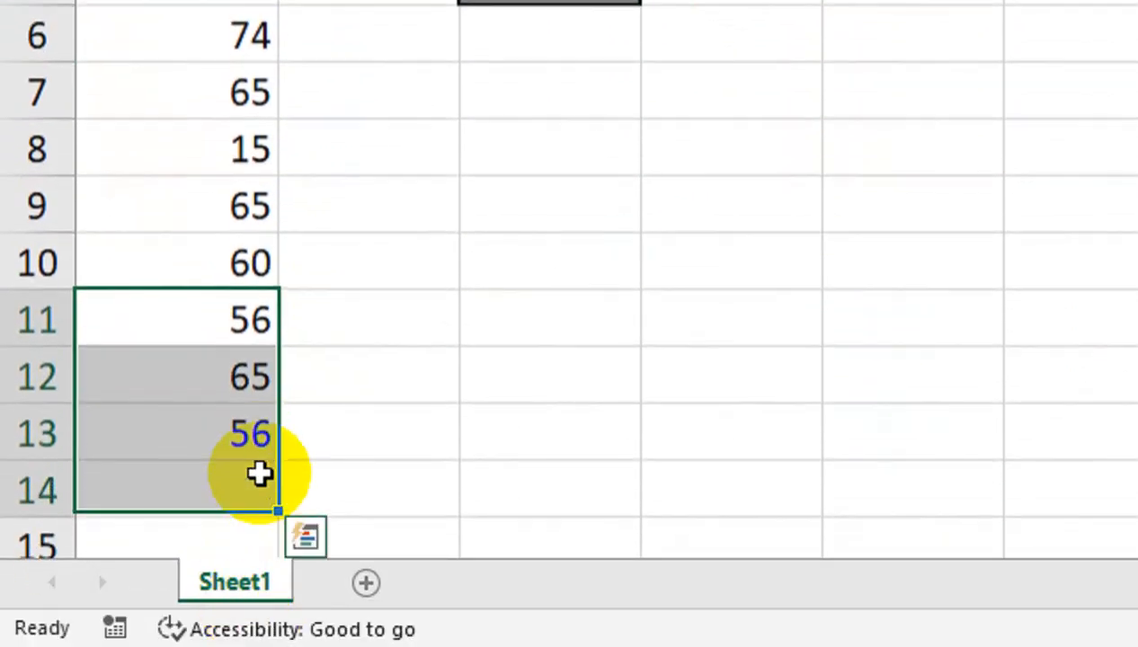
{"action": "left_click_drag", "start_coordinate": [198, 45], "coordinate": [191, 185]}
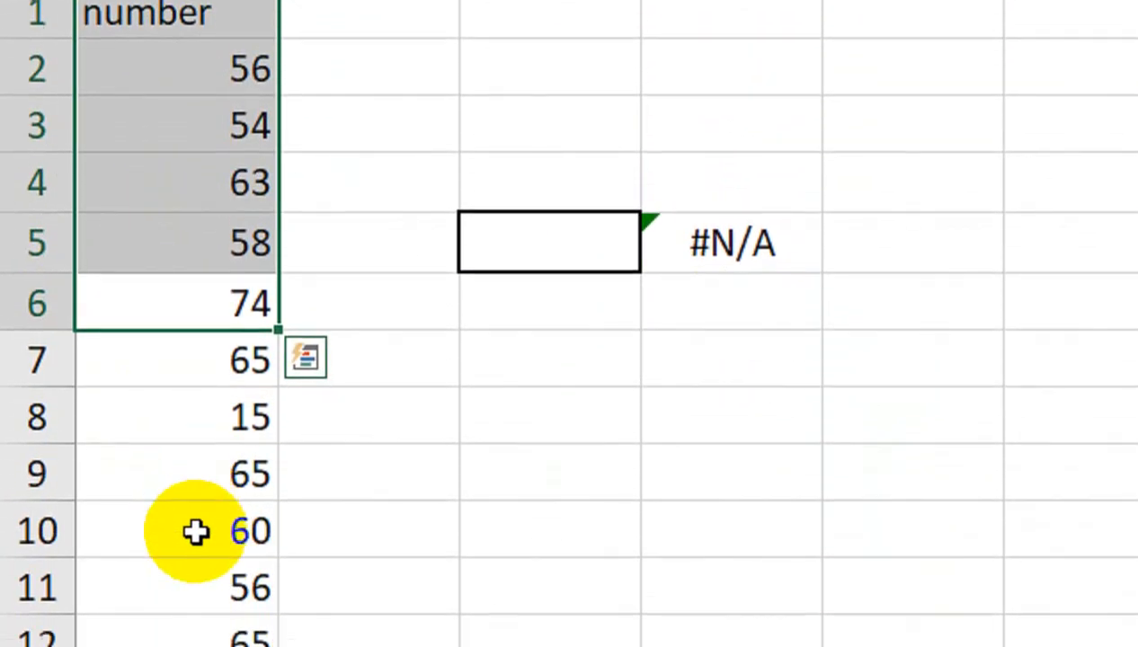
{"action": "left_click_drag", "start_coordinate": [215, 462], "coordinate": [248, 487]}
{"action": "left_click", "coordinate": [248, 487]}
{"action": "type", "text": "100"}
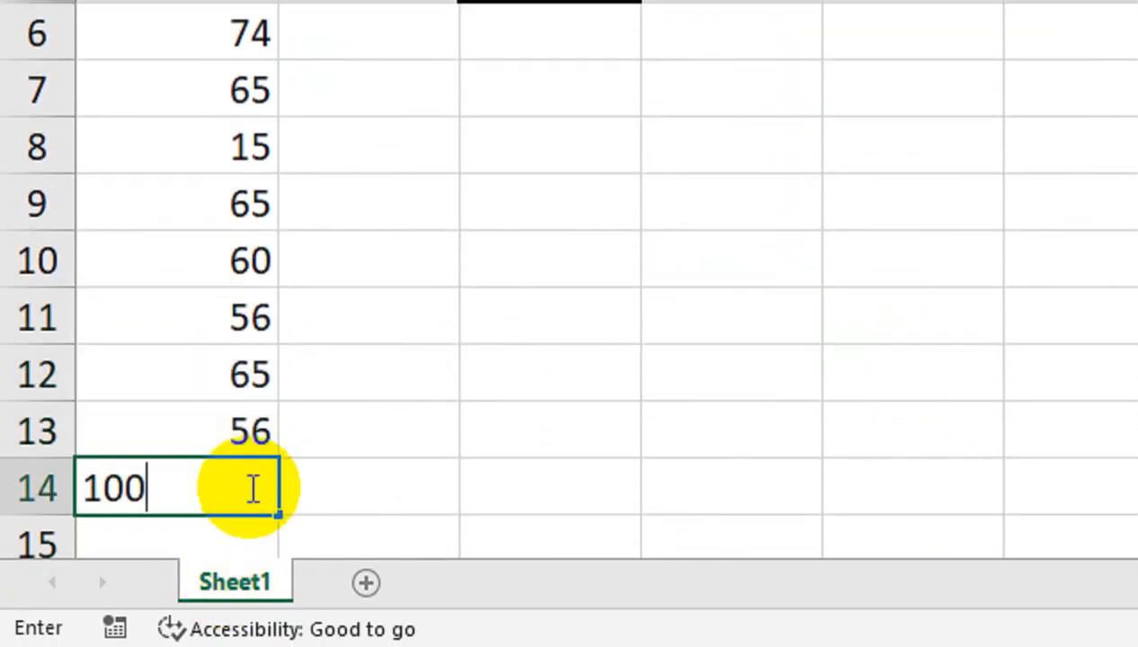
{"action": "key", "text": "Return"}
Step: Enter 100 as the lookup value in cell C5
{"action": "left_click", "coordinate": [610, 102]}
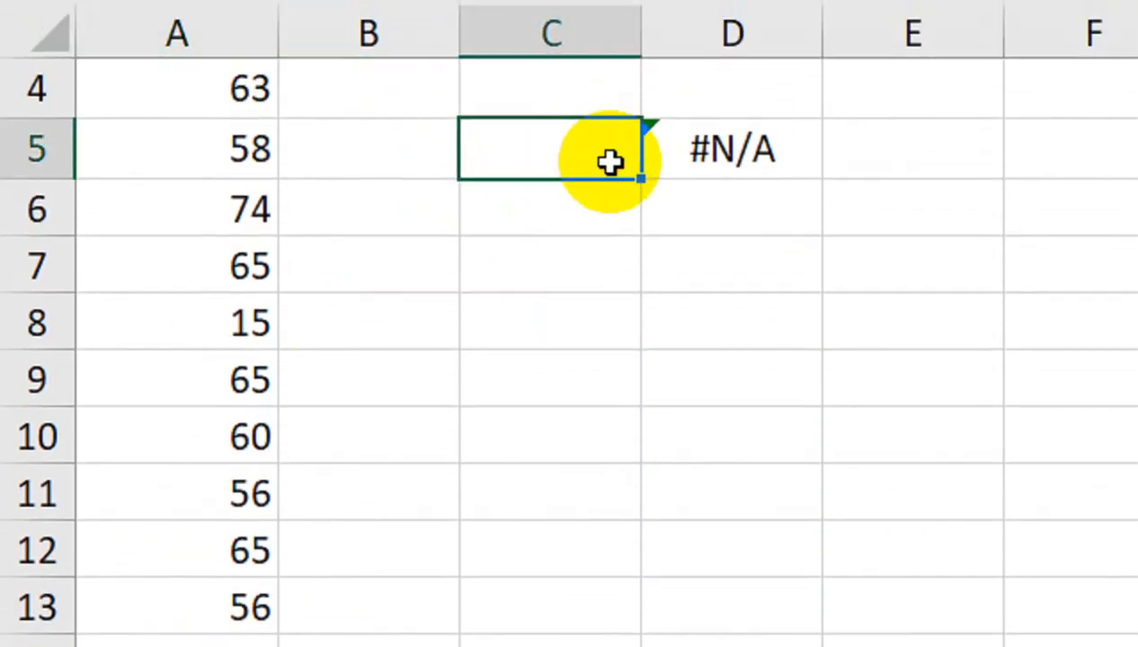
{"action": "type", "text": "100"}
{"action": "key", "text": "Return"}
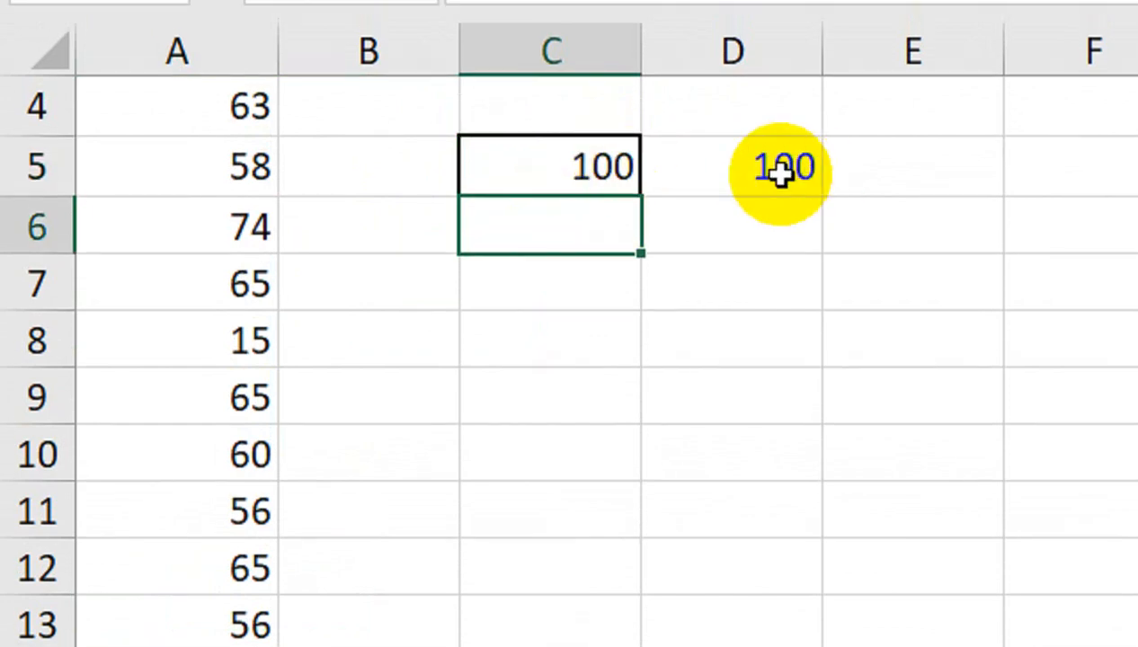
Step: Add the number 85 below the list in cell A15
{"action": "left_click", "coordinate": [185, 500]}
{"action": "type", "text": "85"}
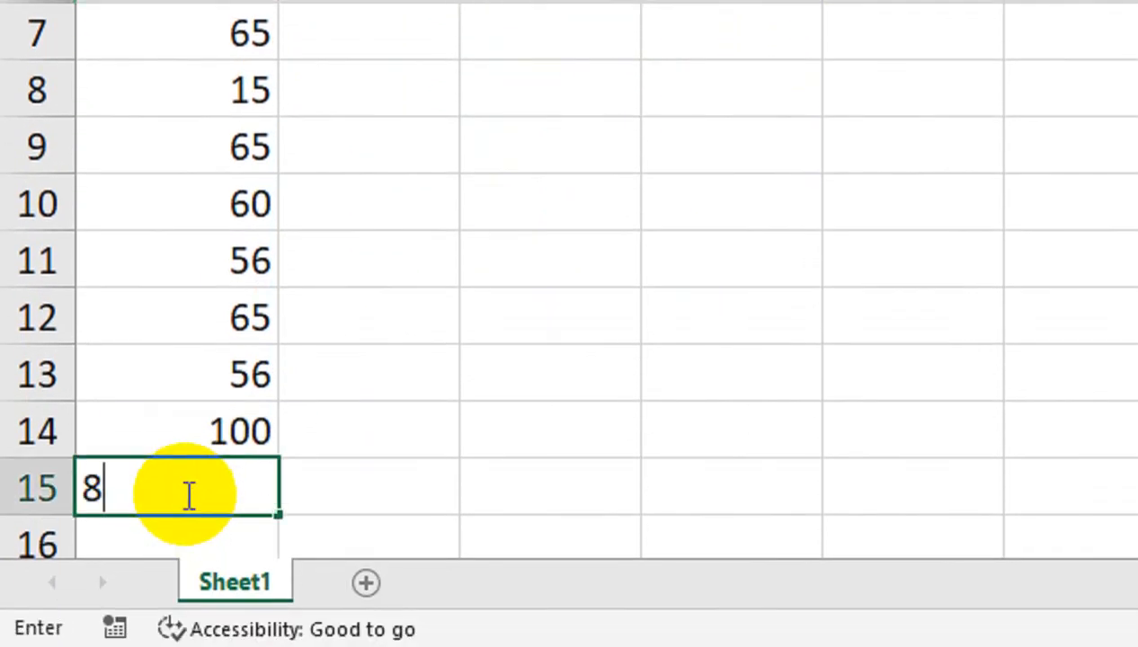
{"action": "key", "text": "Return"}
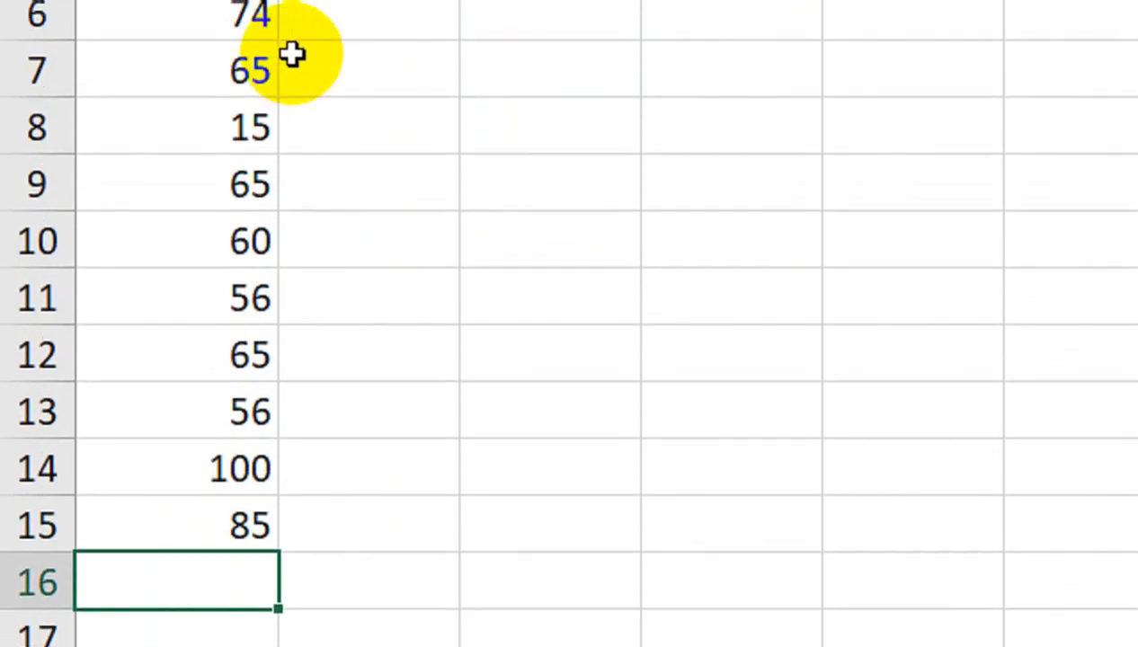
Step: Test the VLOOKUP by entering 86 in cell C5, a number missing from the list, and replacing it with 85
{"action": "left_click", "coordinate": [486, 162]}
{"action": "type", "text": "86"}
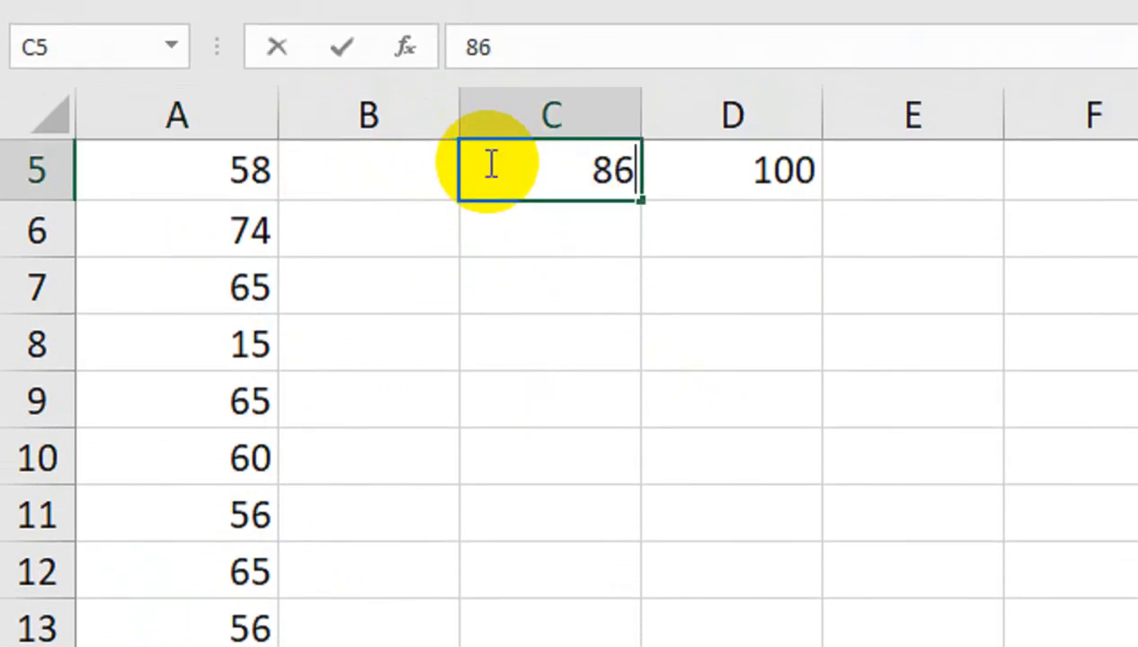
{"action": "key", "text": "Return"}
{"action": "left_click", "coordinate": [487, 162]}
{"action": "type", "text": "85"}
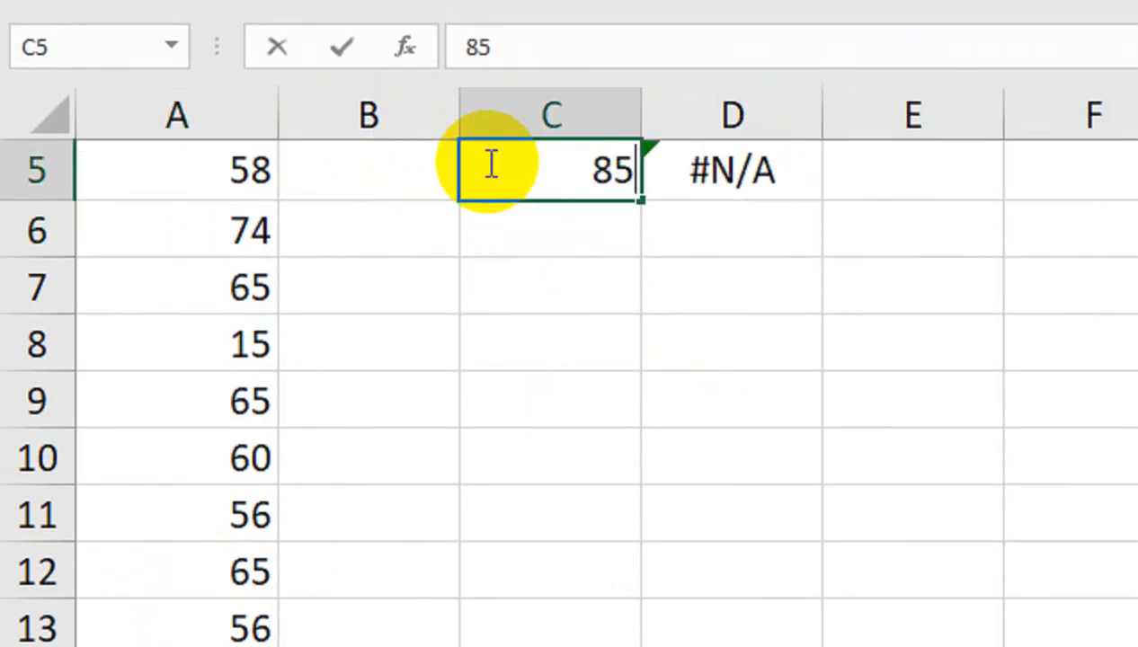
{"action": "key", "text": "Return"}
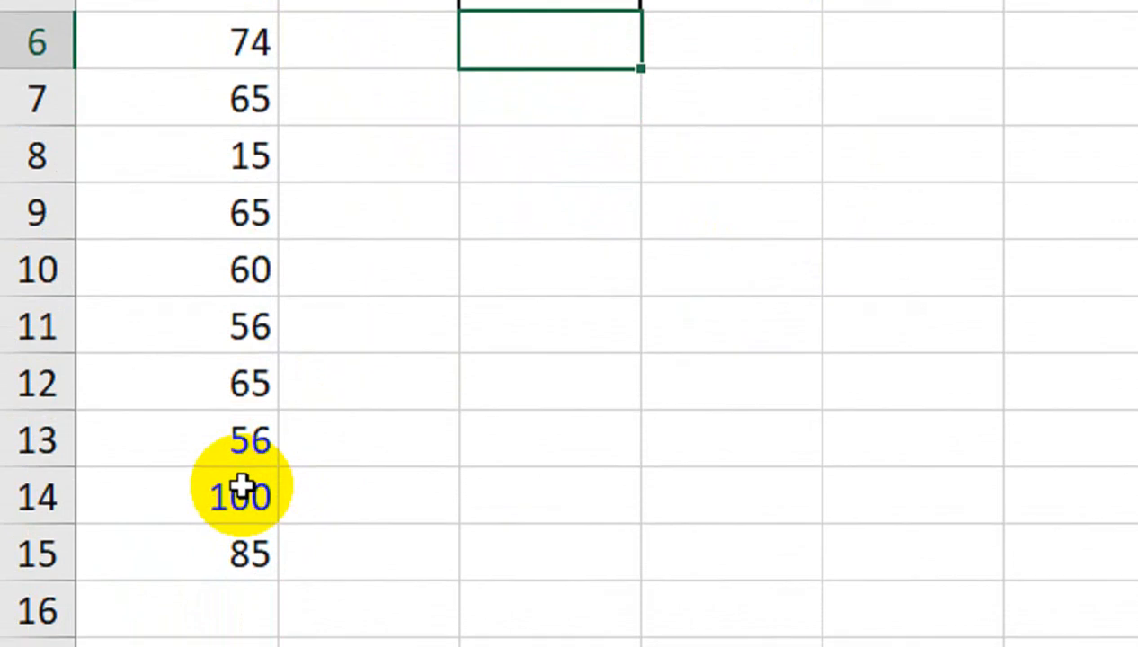
{"action": "left_click_drag", "start_coordinate": [287, 509], "coordinate": [306, 157]}
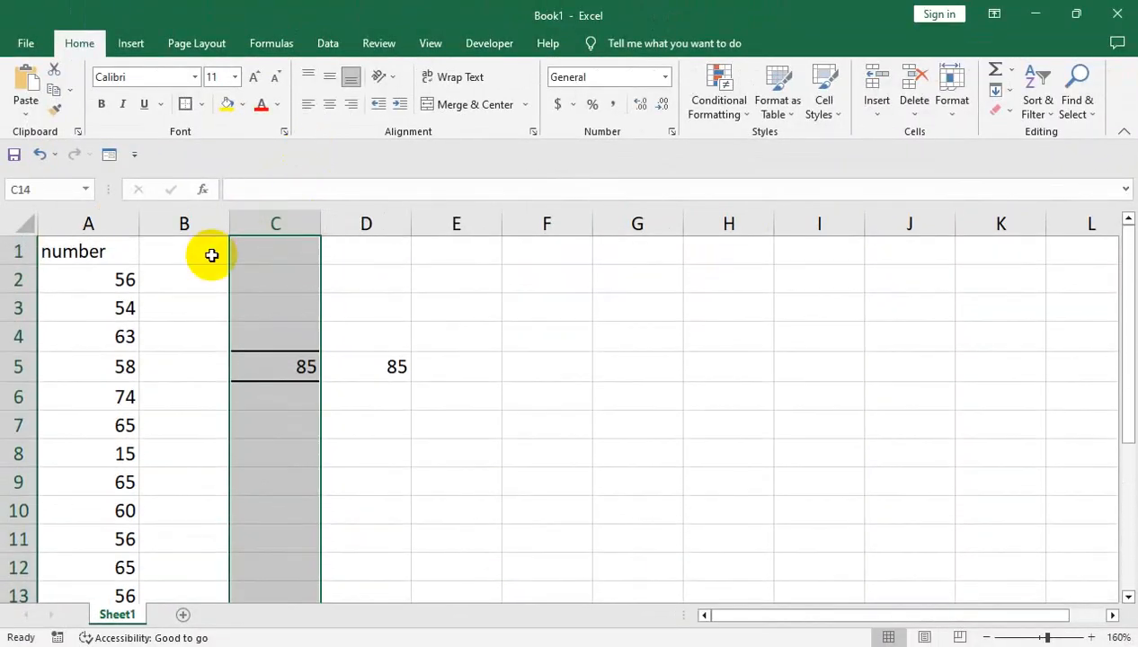
{"action": "left_click", "coordinate": [353, 358]}
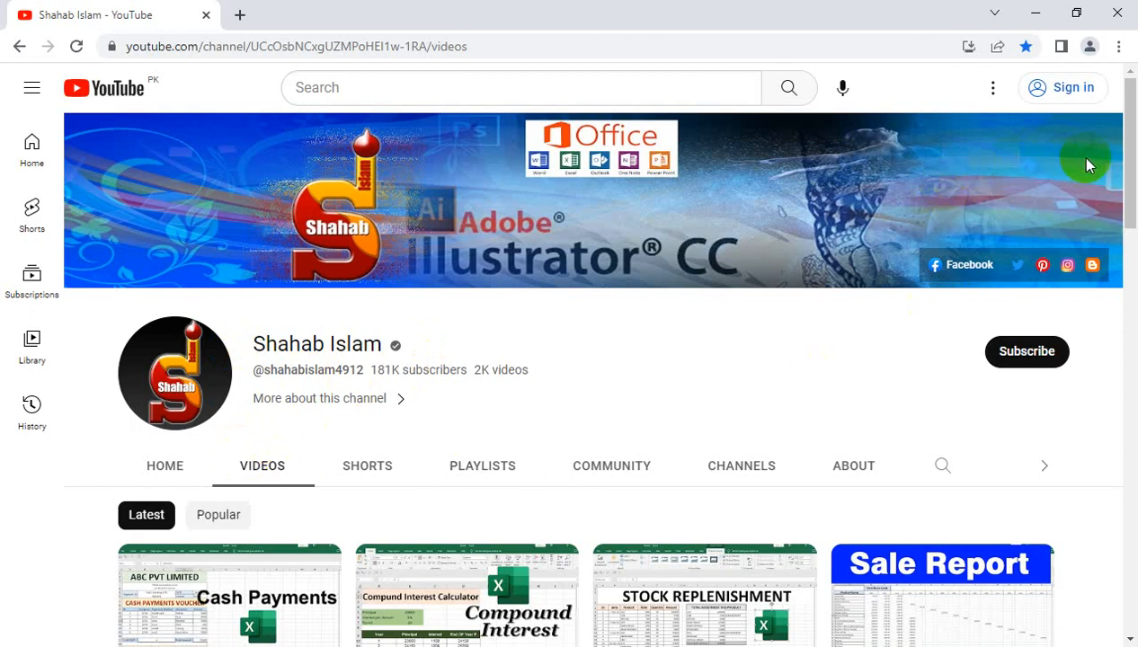
{"action": "left_click_drag", "start_coordinate": [1125, 127], "coordinate": [1125, 158]}
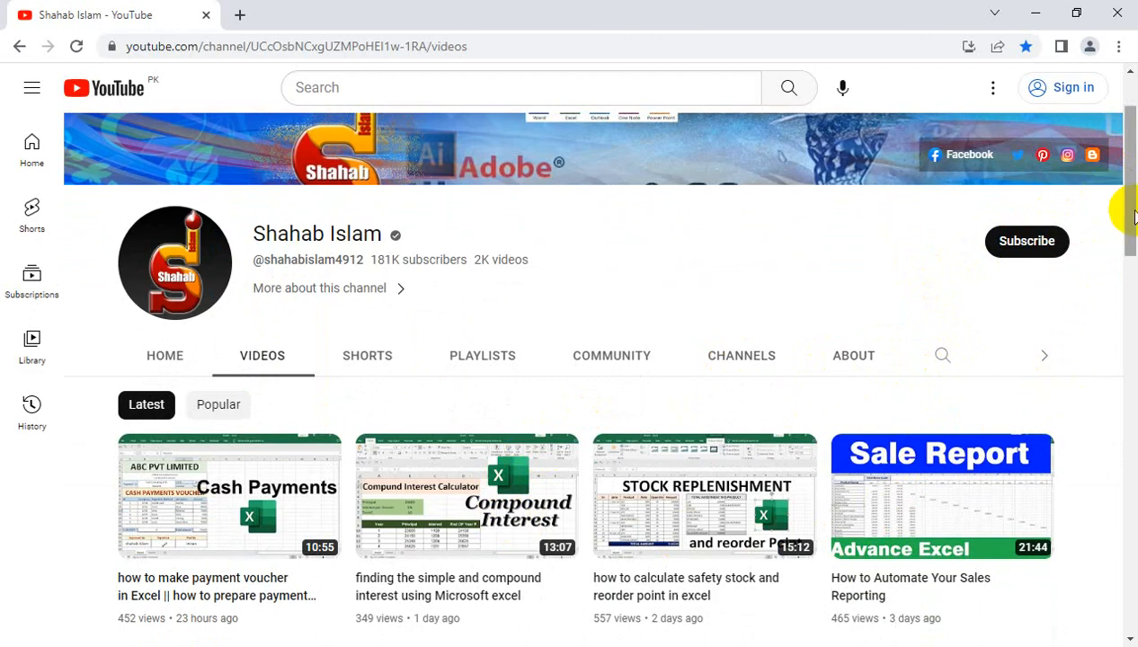
{"action": "left_click_drag", "start_coordinate": [1128, 247], "coordinate": [1127, 216]}
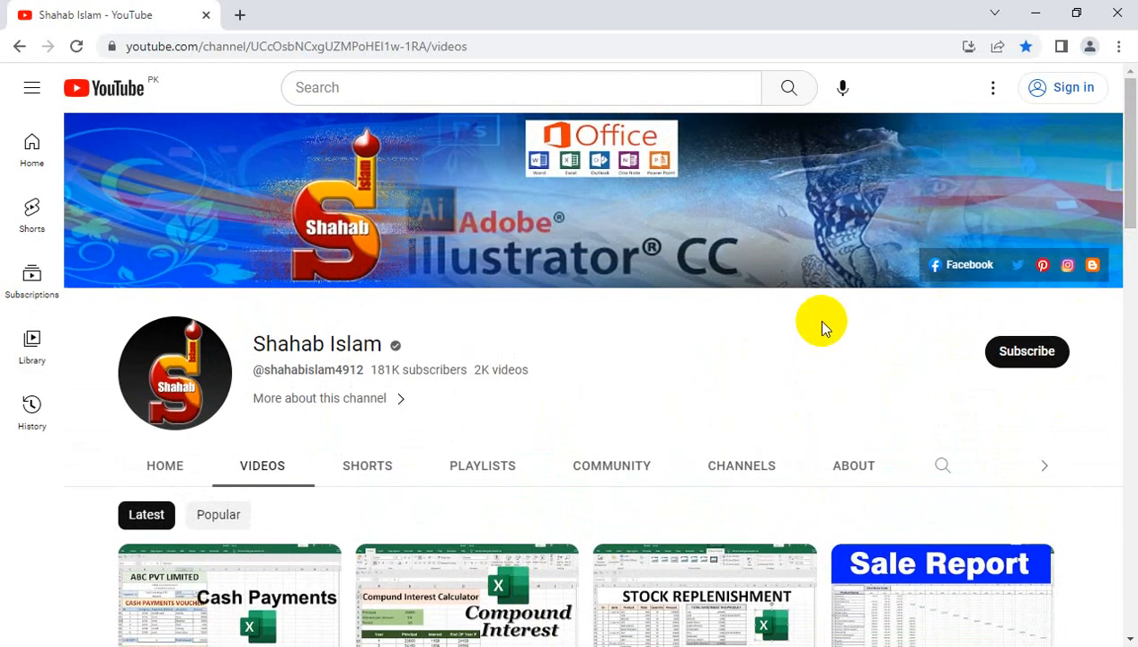